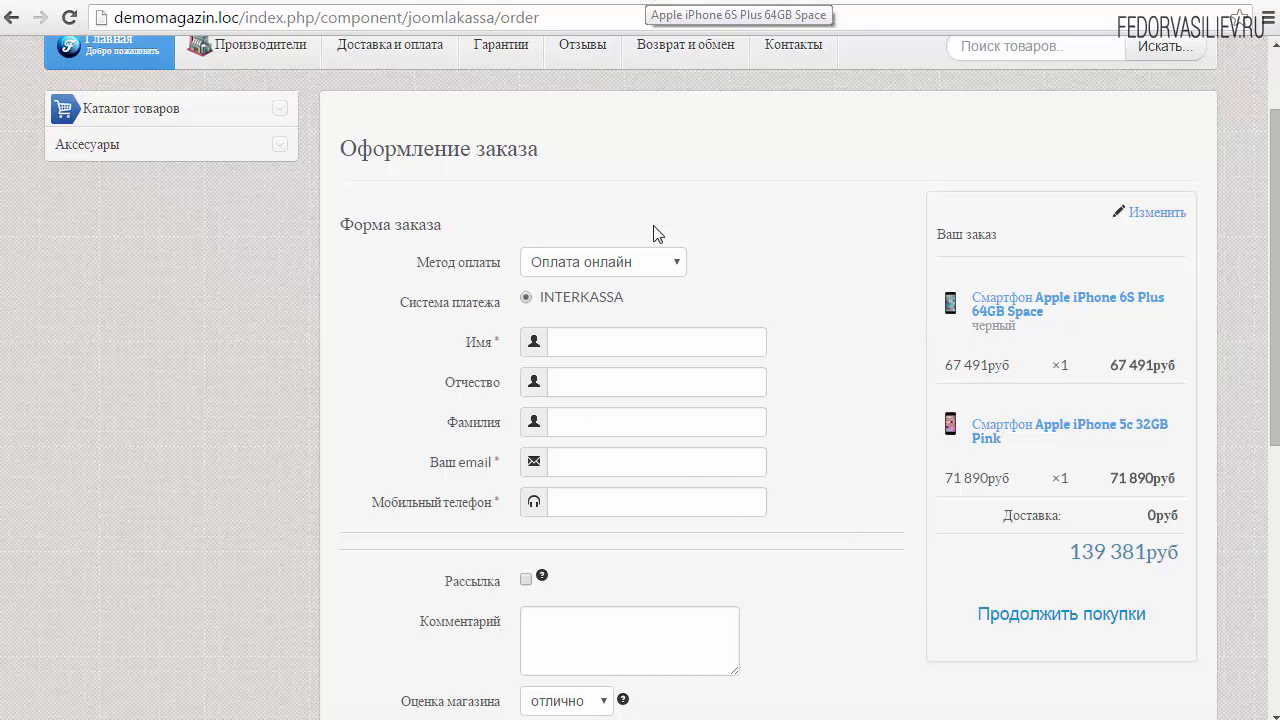
Step: Examine the demo store's order form, from the payment method and buyer fields to the delivery options and store rules
{"action": "left_click_drag", "start_coordinate": [1271, 306], "coordinate": [1245, 333]}
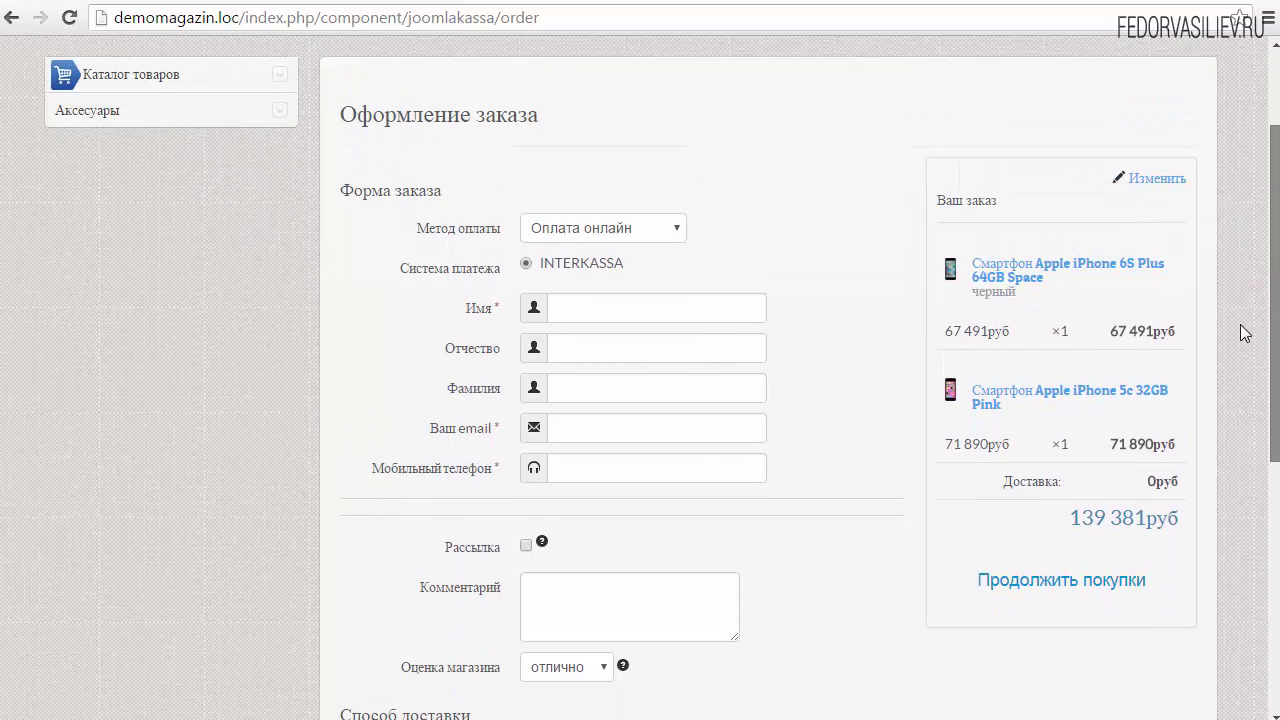
{"action": "scroll", "coordinate": [1245, 333], "scroll_direction": "down", "scroll_amount": 5}
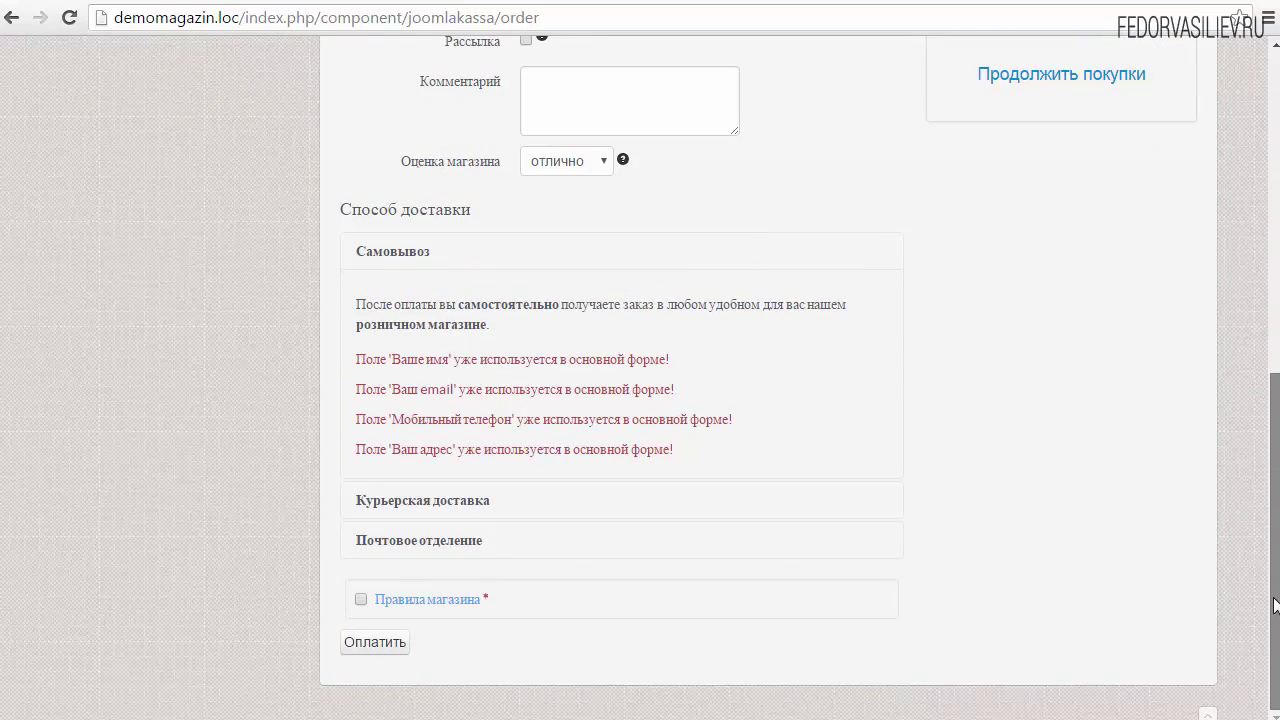
{"action": "left_click", "coordinate": [375, 642]}
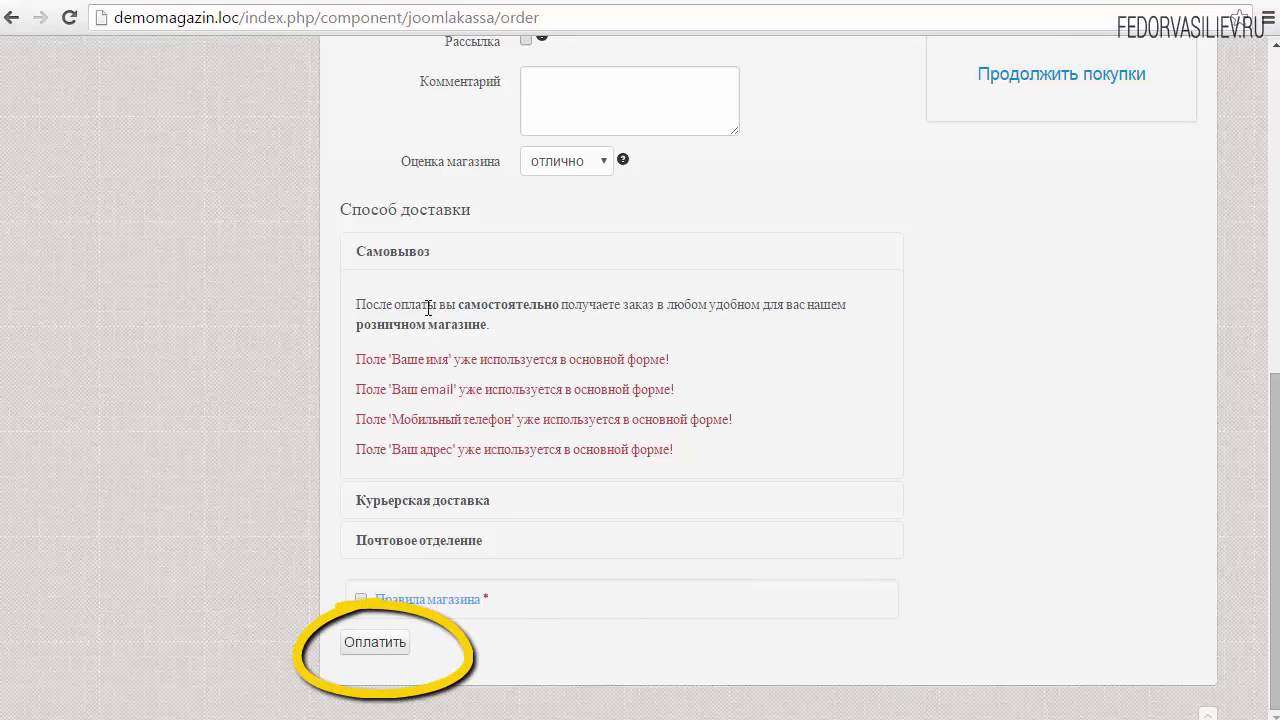
{"action": "scroll", "coordinate": [467, 305], "scroll_direction": "down", "scroll_amount": 1}
Step: Switch to the online-shop.loc store and start buying the Apple iPhone 6S Plus 64GB Space to view its checkout page
{"action": "left_click", "coordinate": [593, 310]}
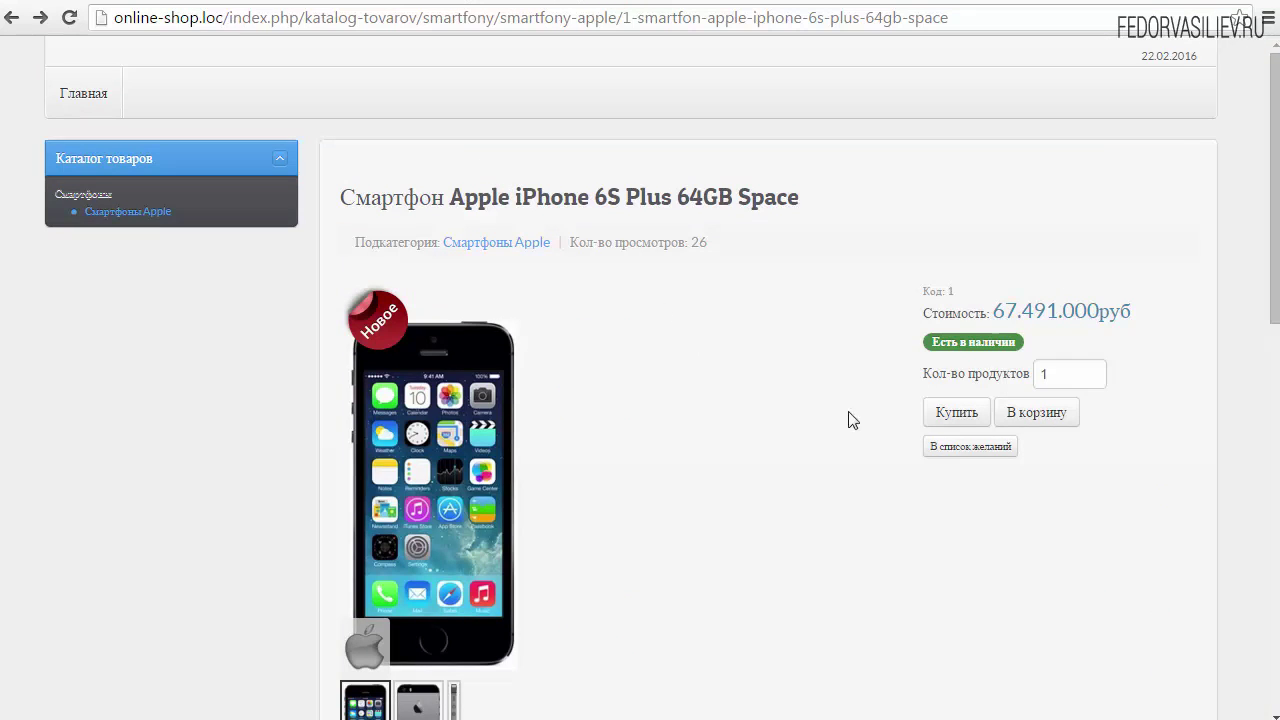
{"action": "left_click", "coordinate": [936, 428]}
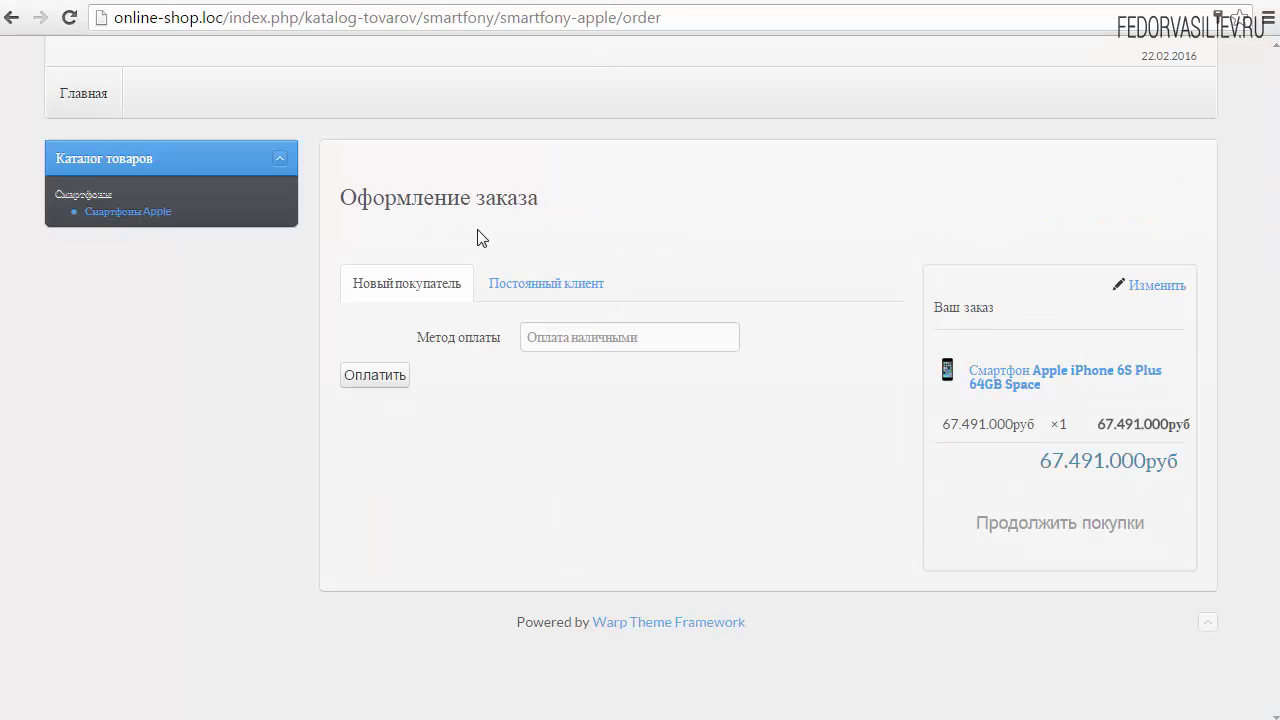
Step: Switch to the store's administration area and create a new form in the JoomlaKassa form manager
{"action": "left_click", "coordinate": [439, 2]}
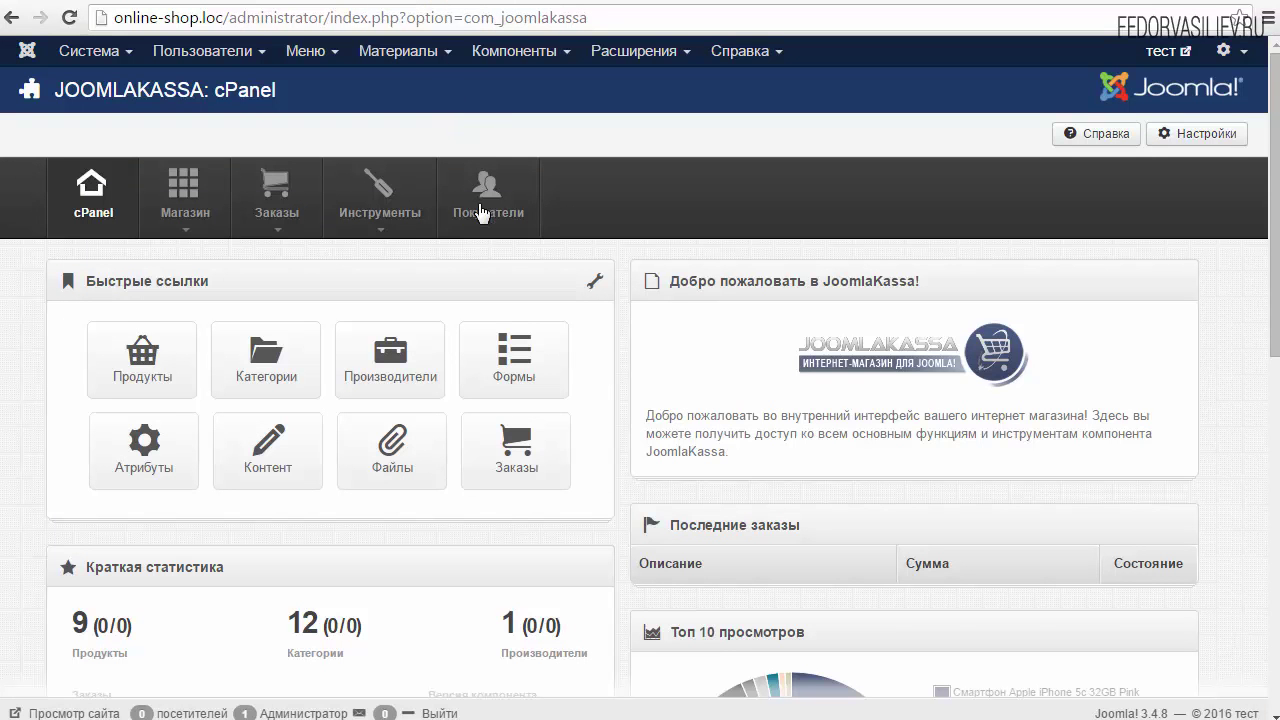
{"action": "left_click", "coordinate": [507, 52]}
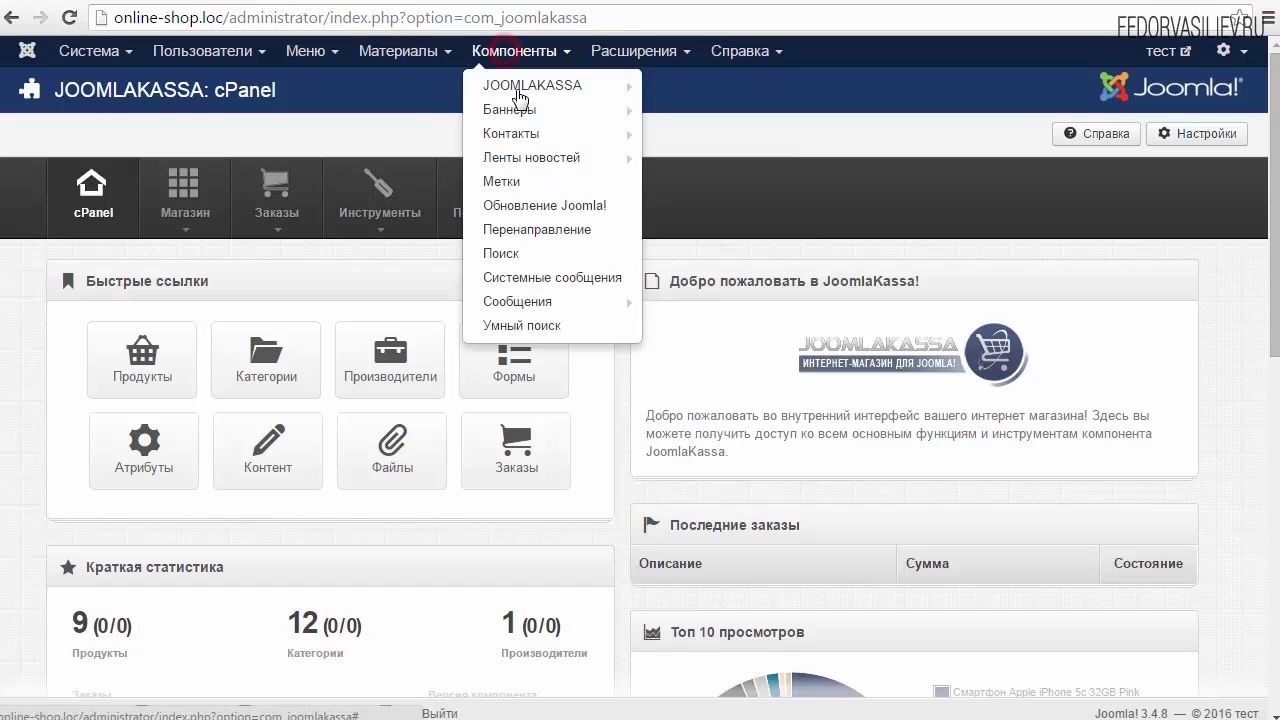
{"action": "left_click", "coordinate": [451, 106]}
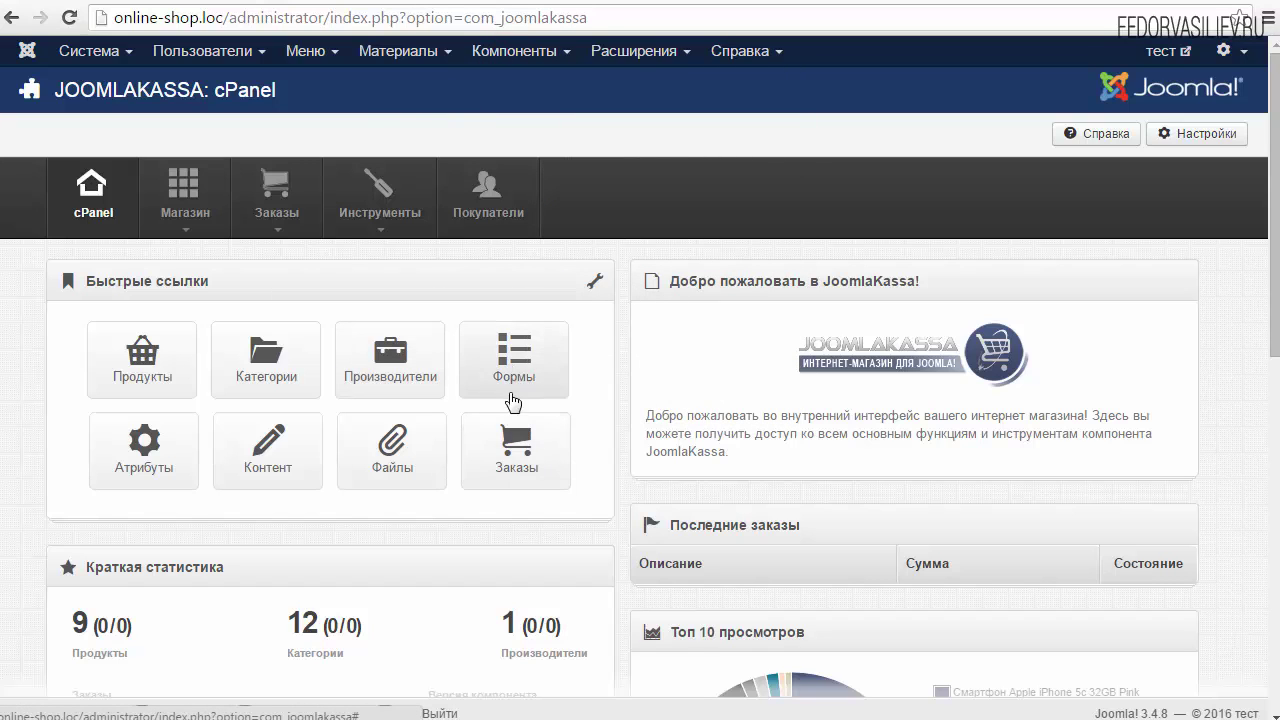
{"action": "left_click", "coordinate": [505, 350]}
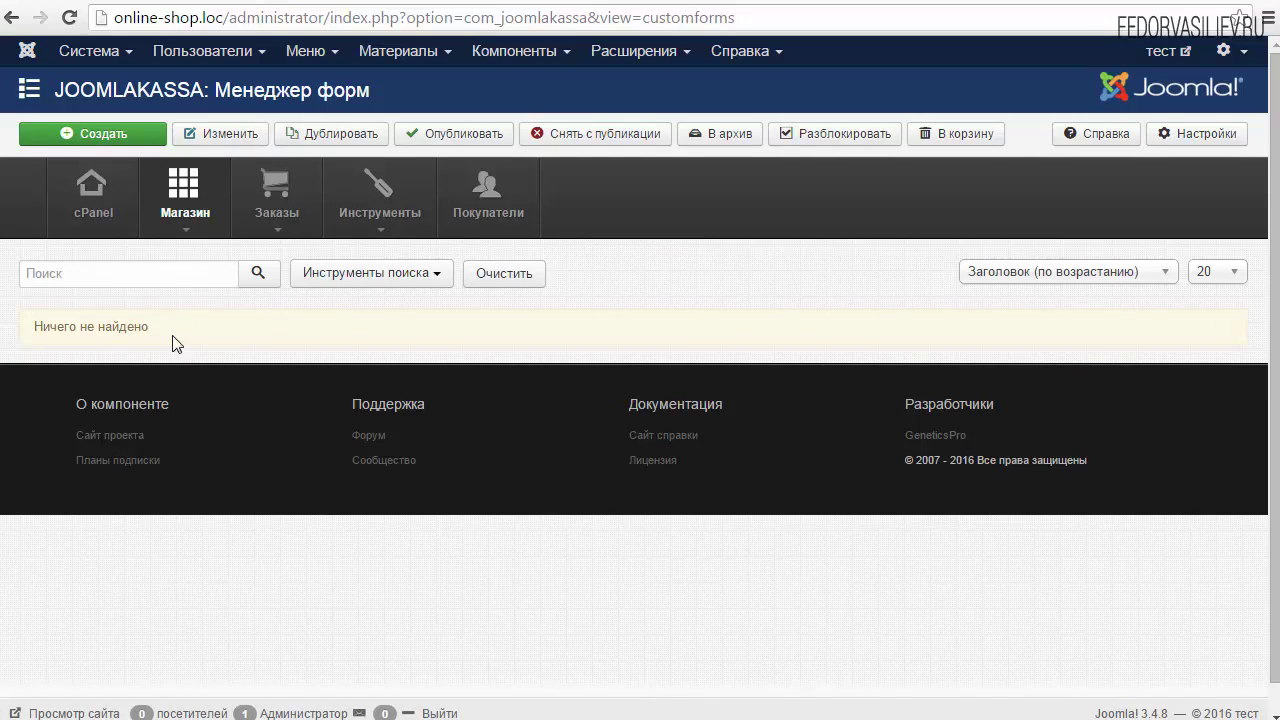
{"action": "left_click", "coordinate": [106, 132]}
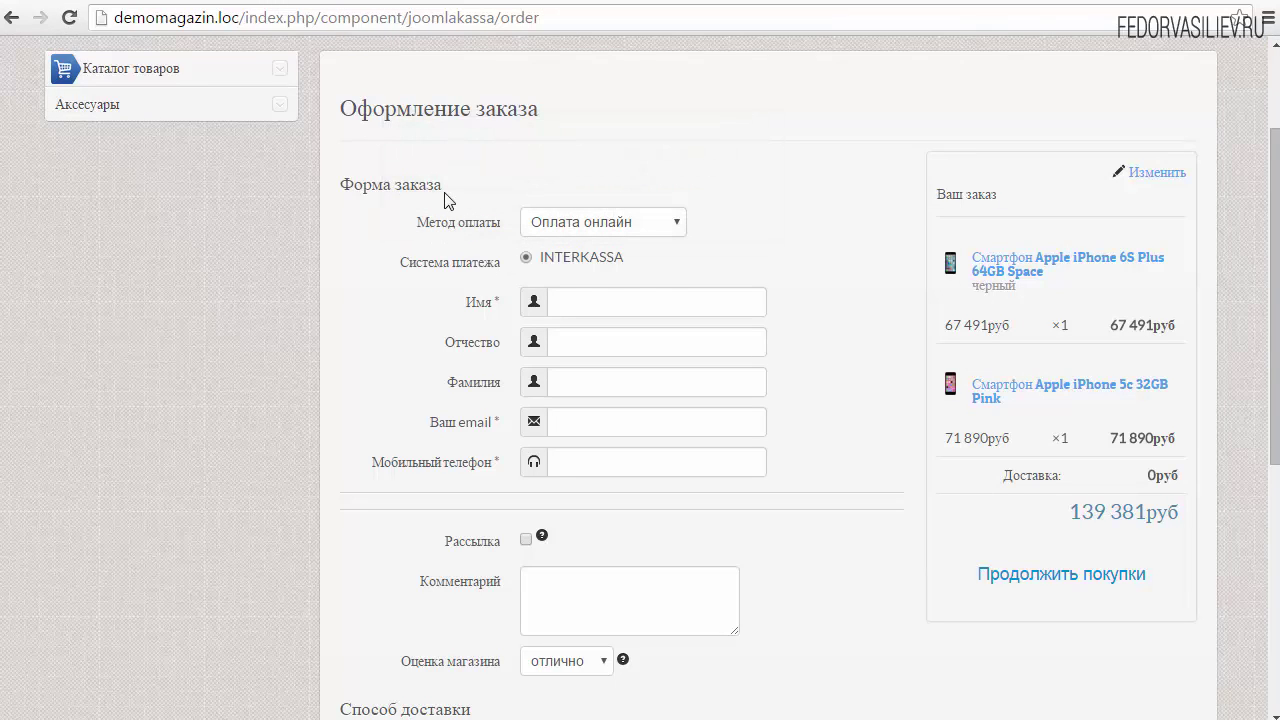
Step: Copy the heading "Форма заказа" from the demo store's order page and paste it as the new form's name
{"action": "left_click_drag", "start_coordinate": [448, 190], "coordinate": [348, 190]}
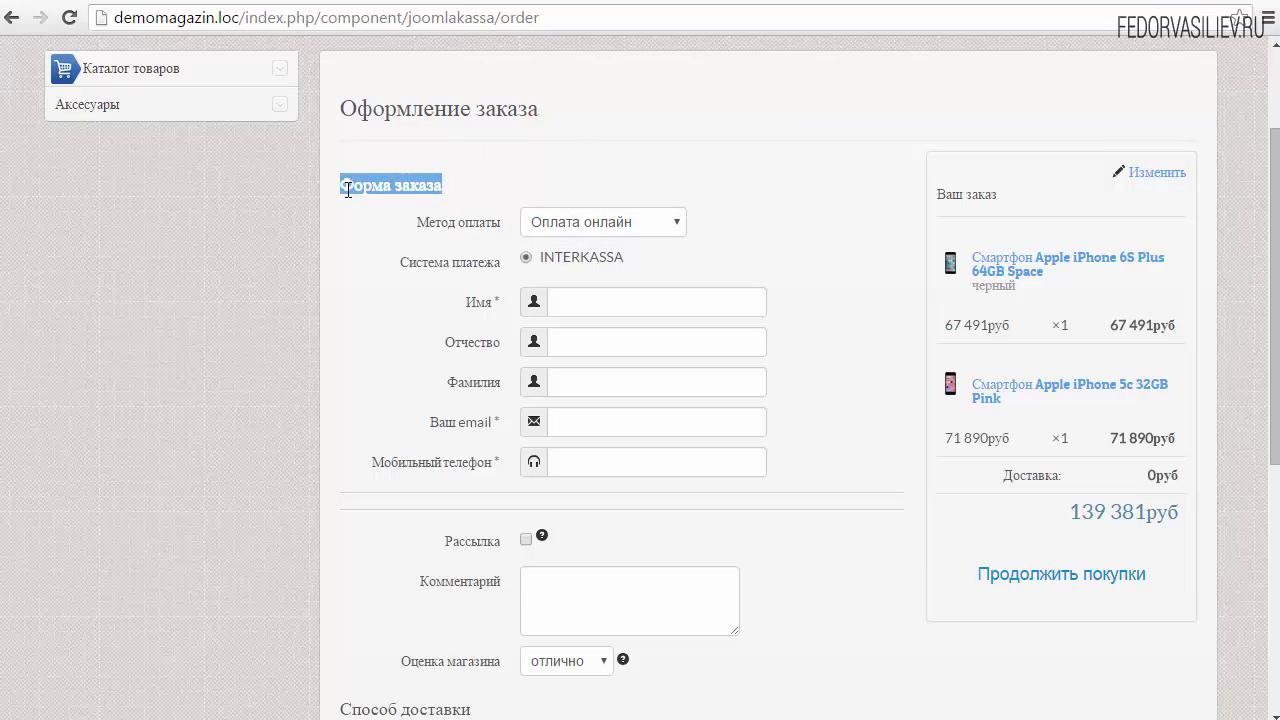
{"action": "left_click", "coordinate": [360, 211]}
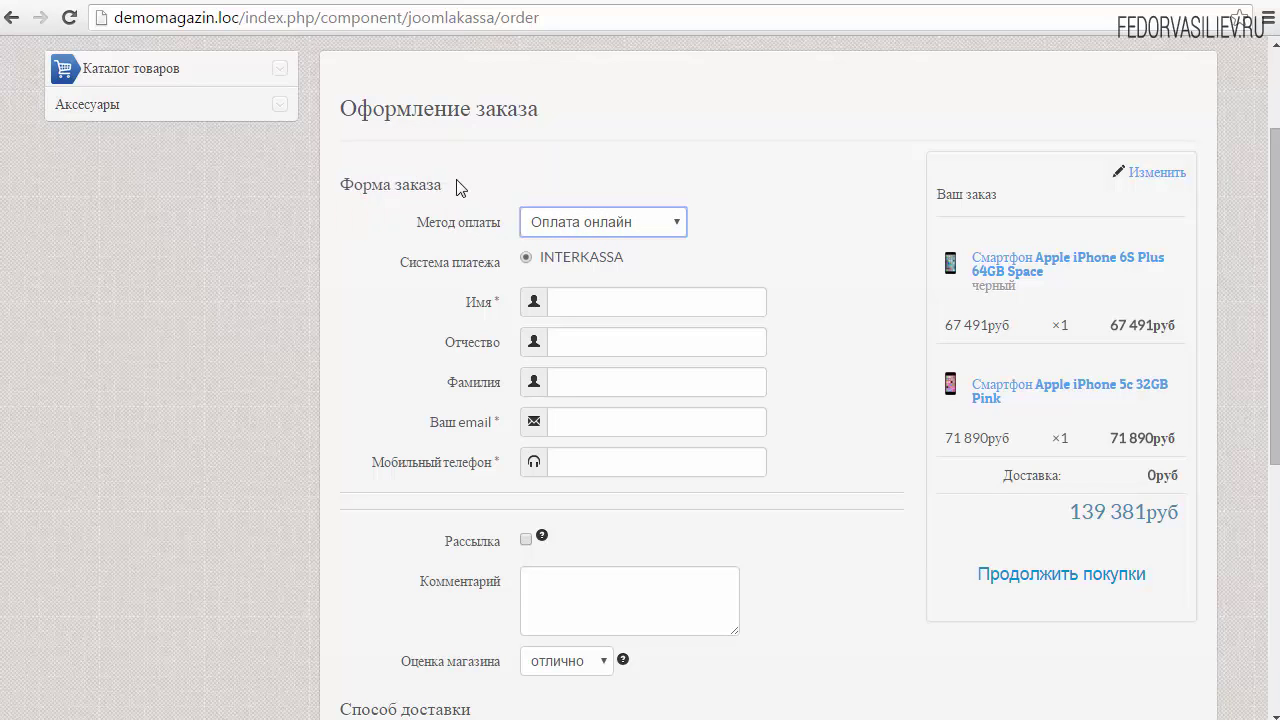
{"action": "left_click_drag", "start_coordinate": [456, 181], "coordinate": [339, 187]}
{"action": "key", "text": "ctrl+c"}
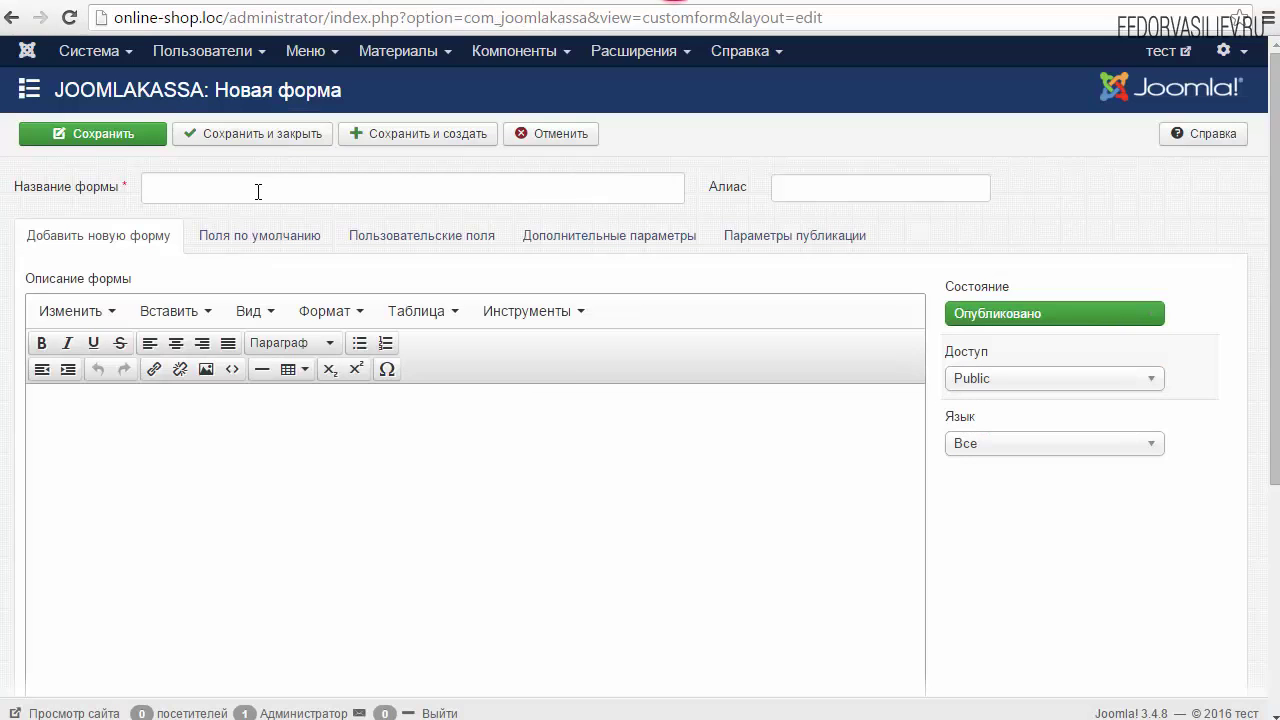
{"action": "right_click", "coordinate": [258, 191]}
{"action": "left_click", "coordinate": [303, 314]}
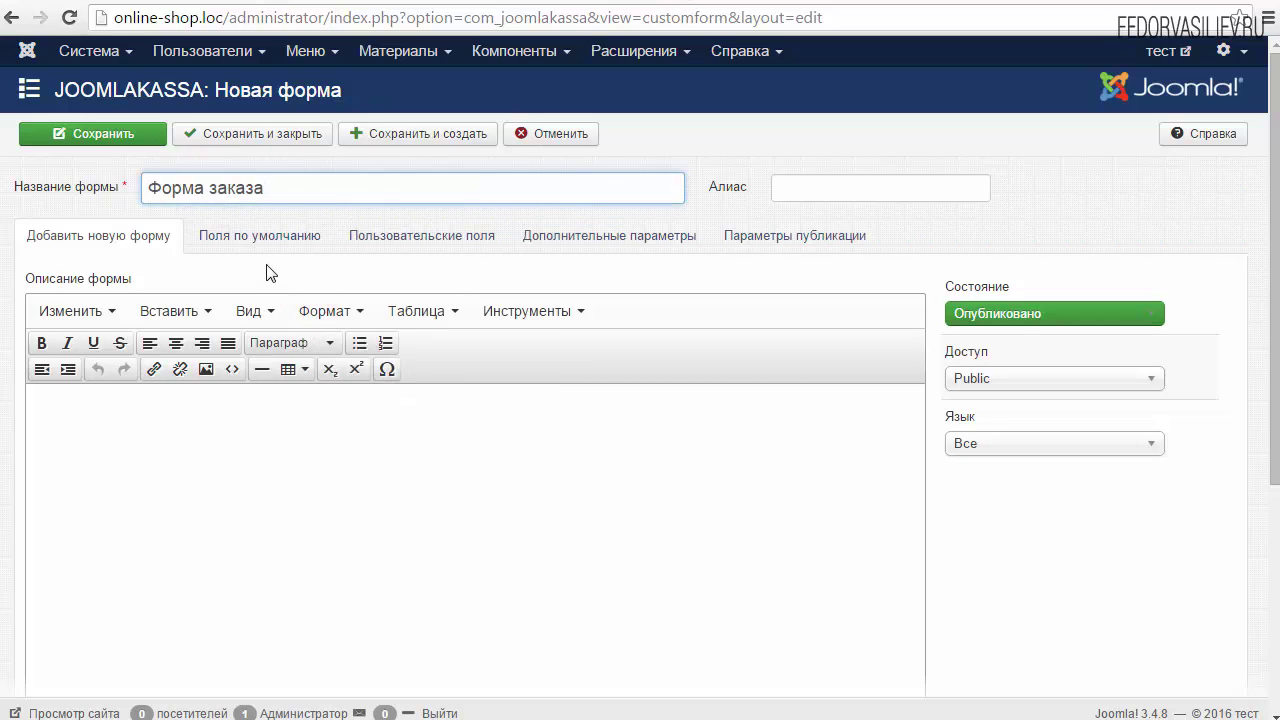
{"action": "left_click", "coordinate": [149, 420]}
{"action": "scroll", "coordinate": [120, 340], "scroll_direction": "down", "scroll_amount": 2}
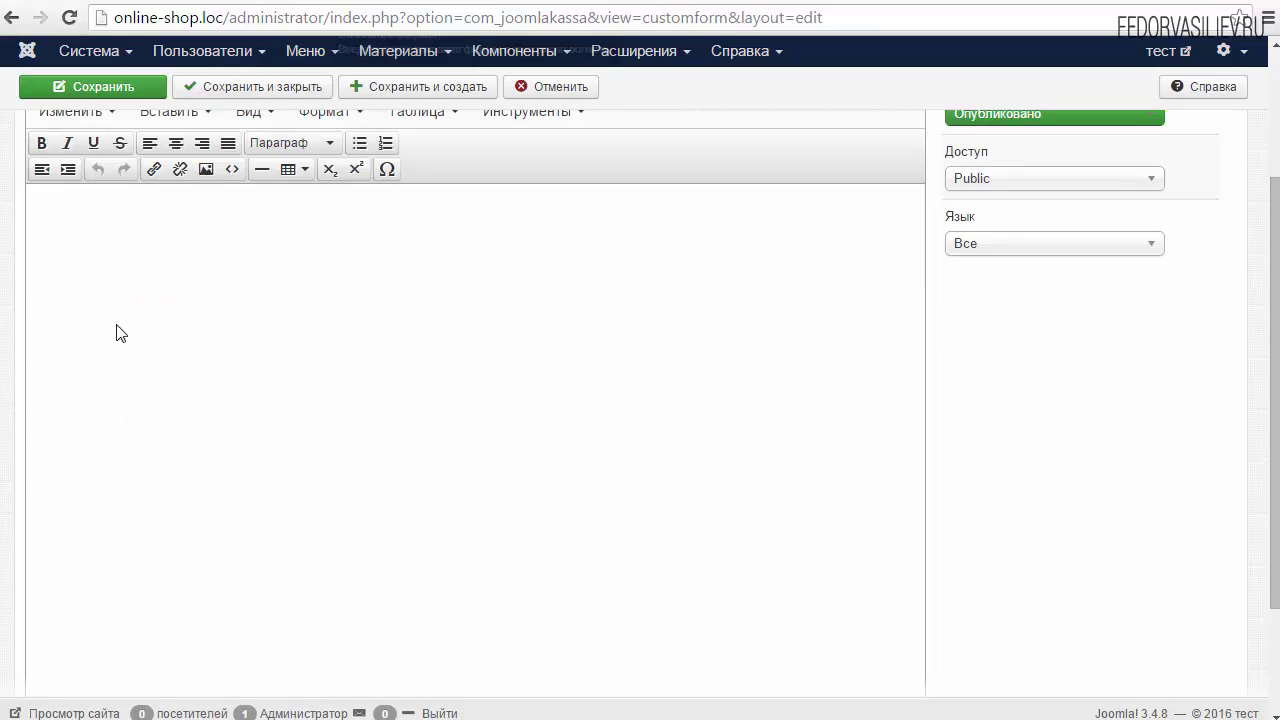
{"action": "scroll", "coordinate": [120, 248], "scroll_direction": "down", "scroll_amount": 3}
{"action": "scroll", "coordinate": [170, 249], "scroll_direction": "up", "scroll_amount": 5}
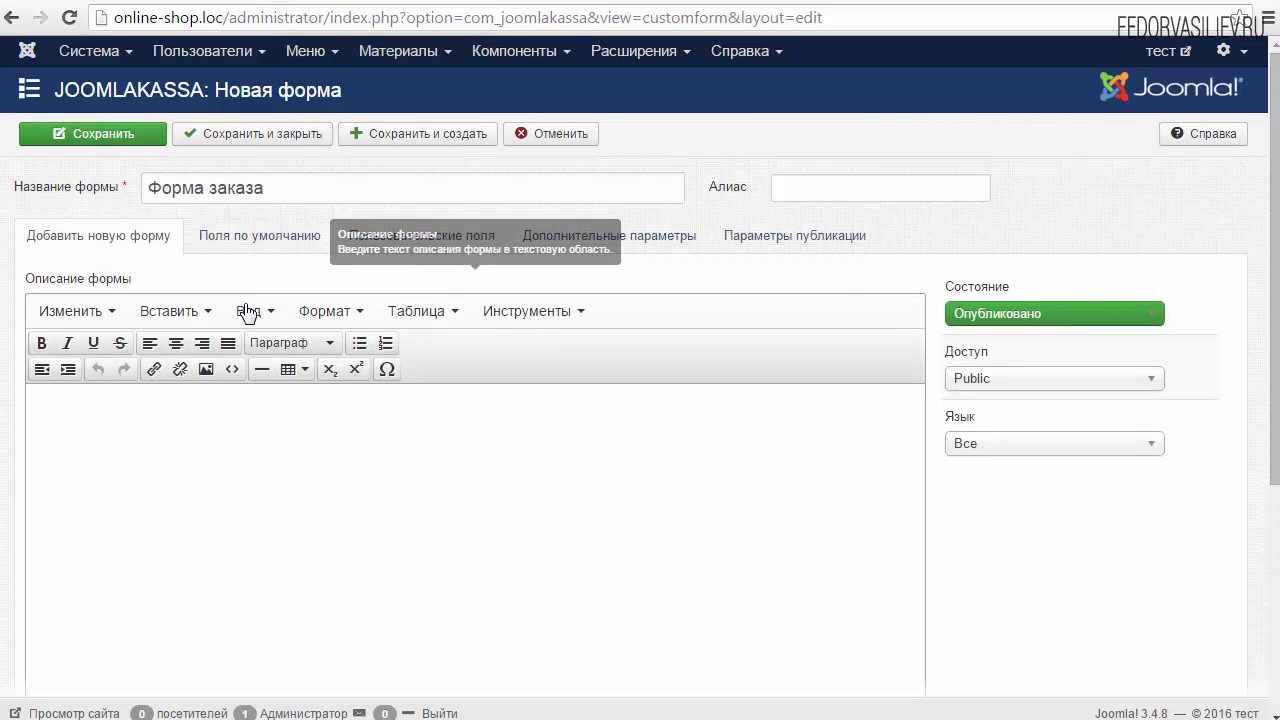
Step: Review the form's default fields, comparing the buyer name with the demo order's name fields and checking the buyer email options
{"action": "left_click", "coordinate": [258, 236]}
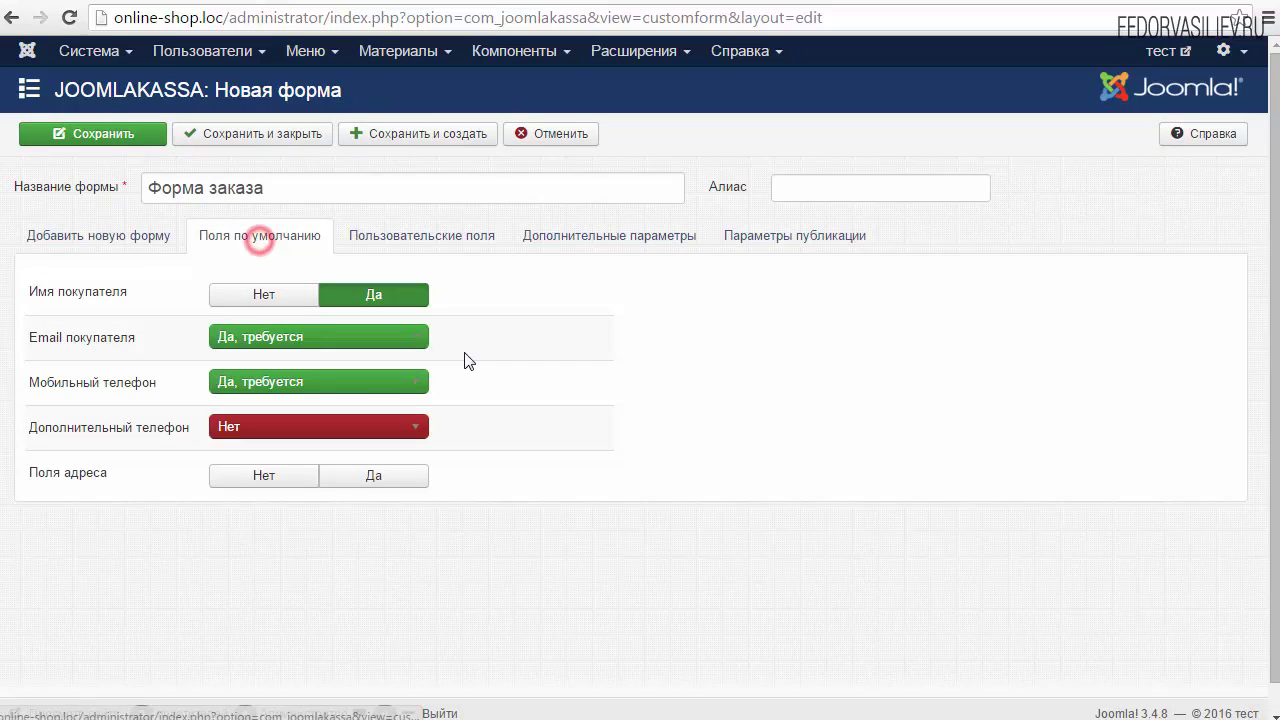
{"action": "left_click", "coordinate": [323, 0]}
{"action": "left_click", "coordinate": [575, 312]}
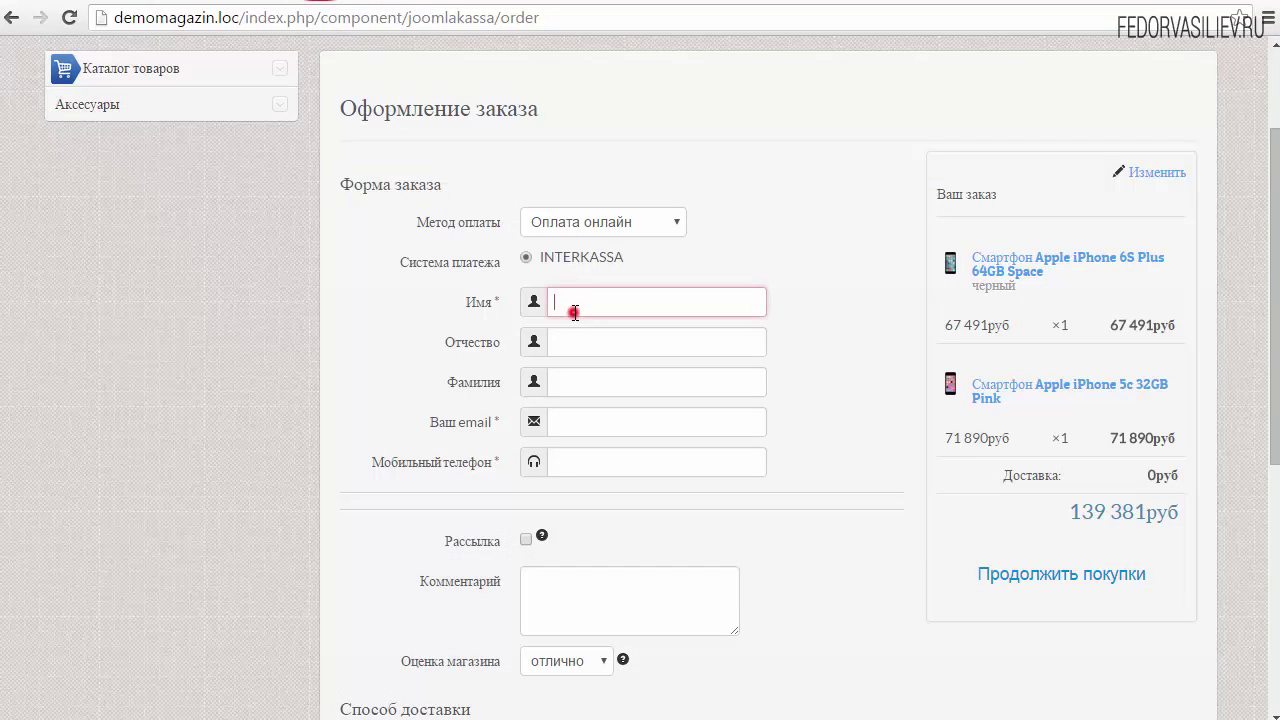
{"action": "left_click", "coordinate": [580, 342]}
{"action": "left_click", "coordinate": [592, 382]}
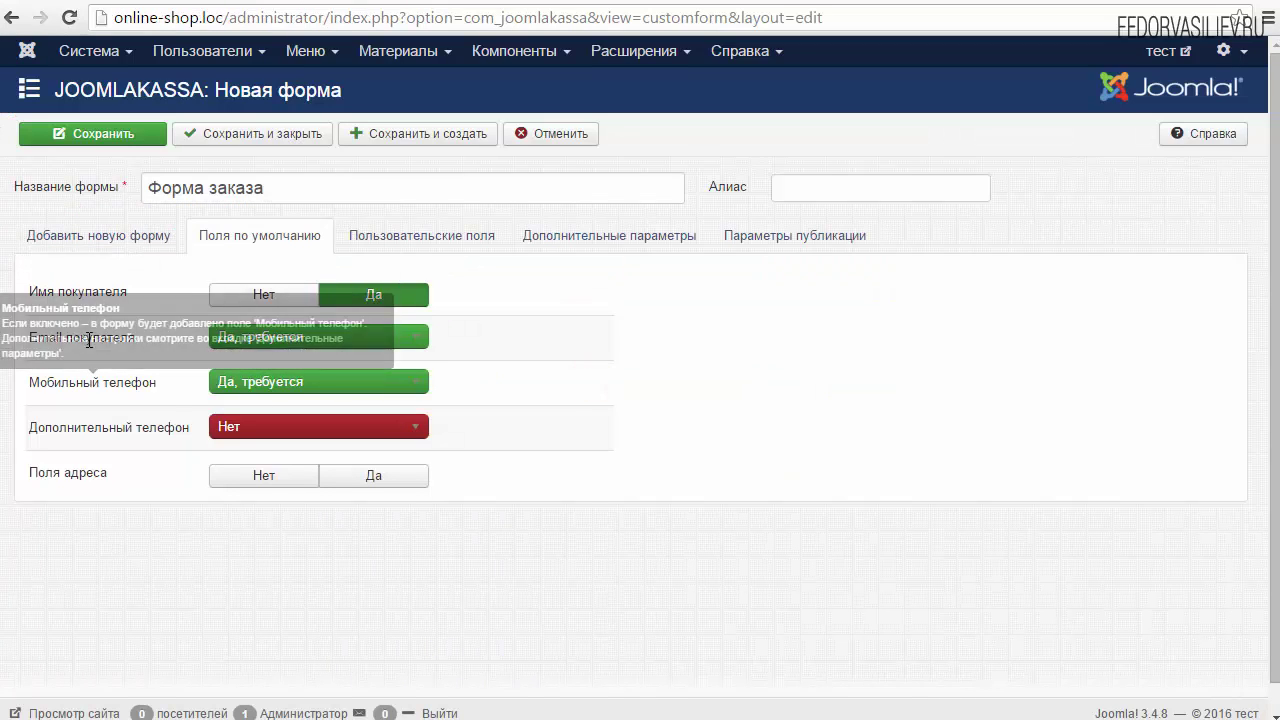
{"action": "mouse_move", "coordinate": [120, 337]}
{"action": "left_click", "coordinate": [411, 340]}
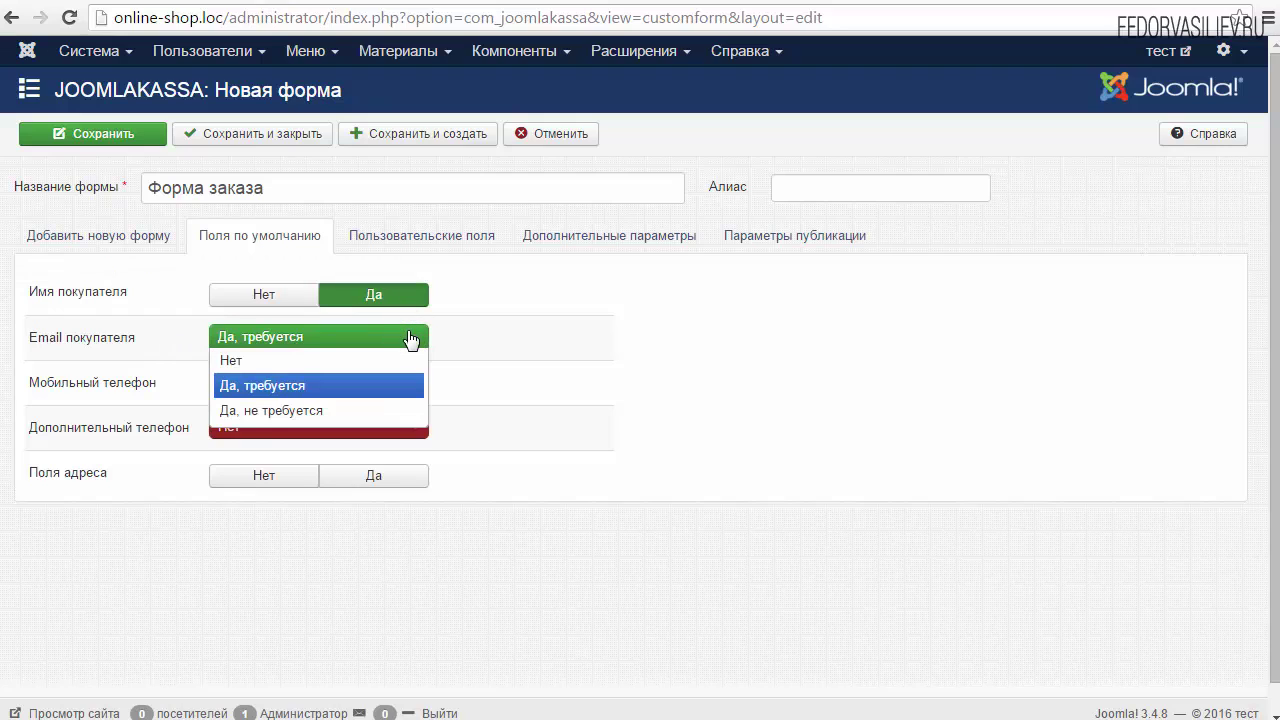
{"action": "left_click", "coordinate": [516, 333]}
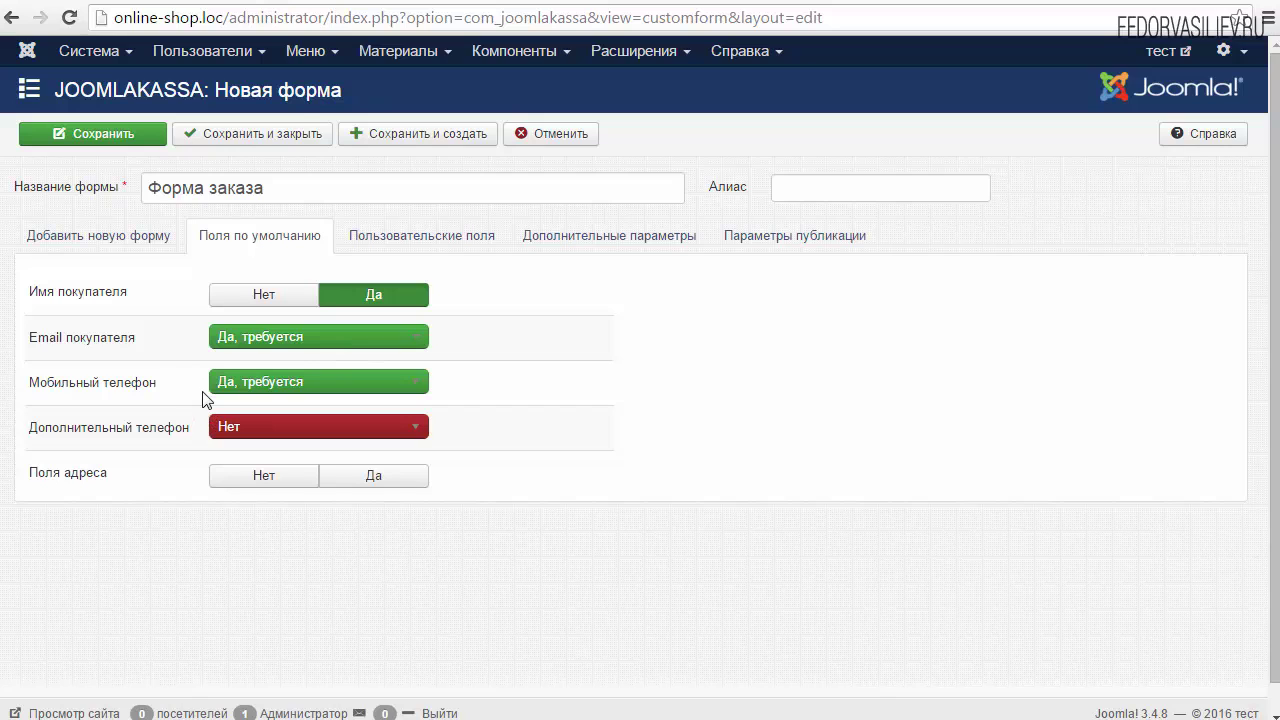
Step: Set the mobile phone field to "Да, не требуется" and the address fields to "Нет", keeping the additional phone at "Нет"
{"action": "mouse_move", "coordinate": [139, 396]}
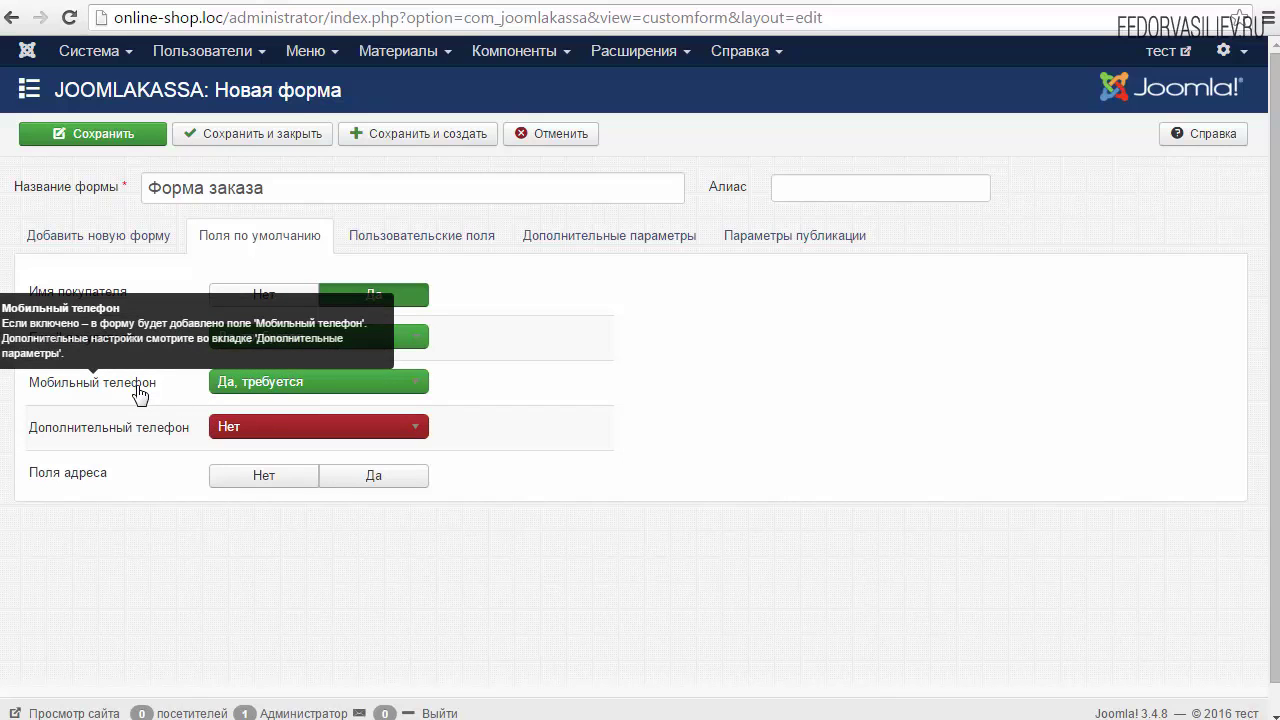
{"action": "left_click", "coordinate": [243, 383]}
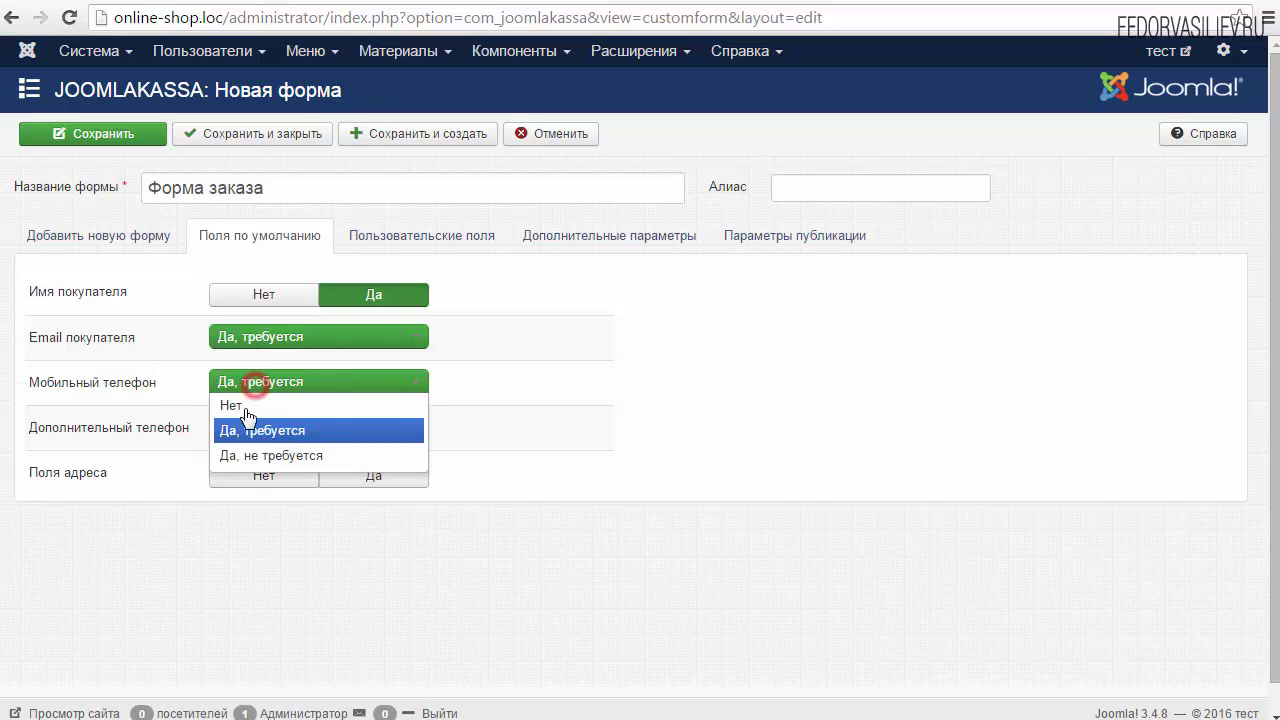
{"action": "left_click", "coordinate": [254, 459]}
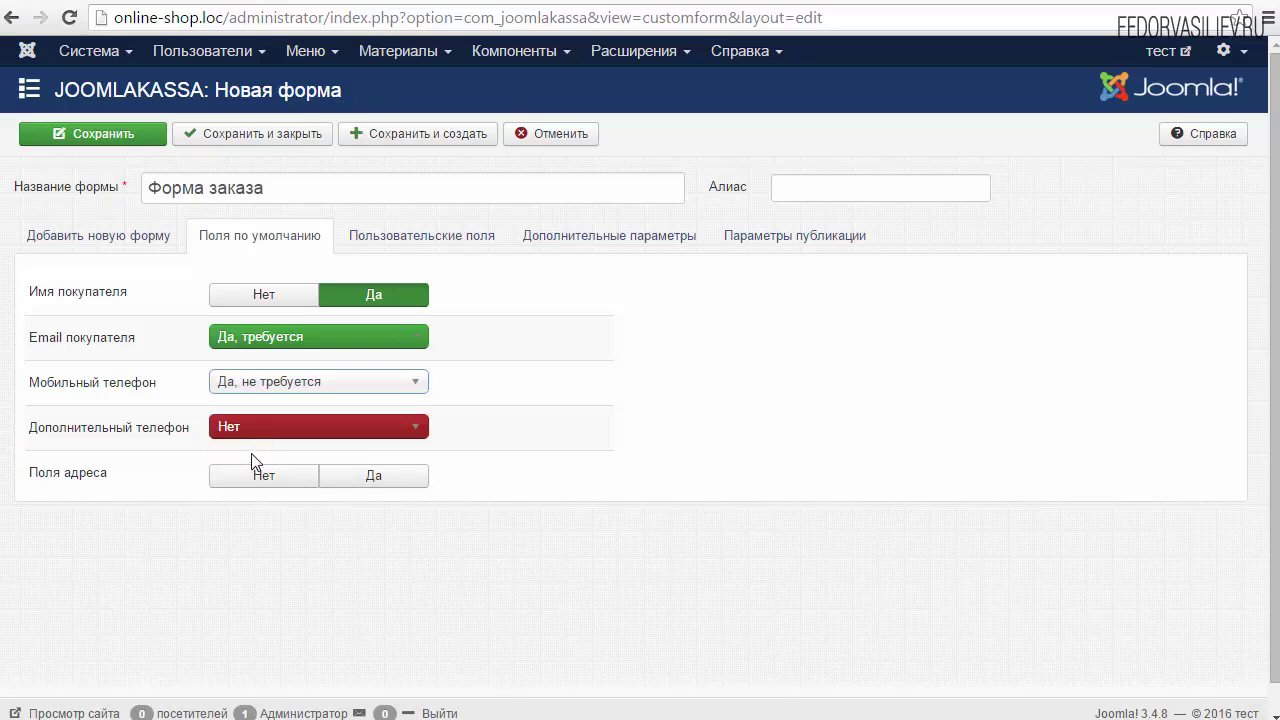
{"action": "left_click", "coordinate": [243, 427]}
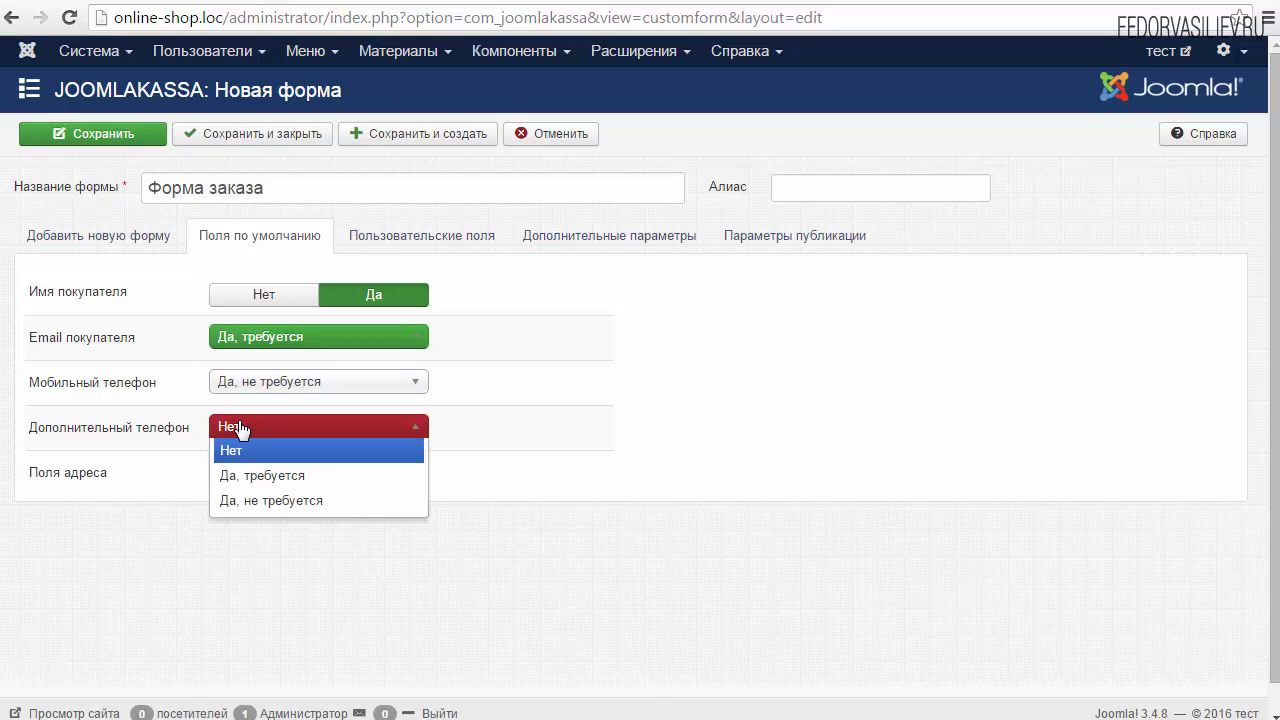
{"action": "left_click", "coordinate": [590, 440]}
{"action": "mouse_move", "coordinate": [64, 488]}
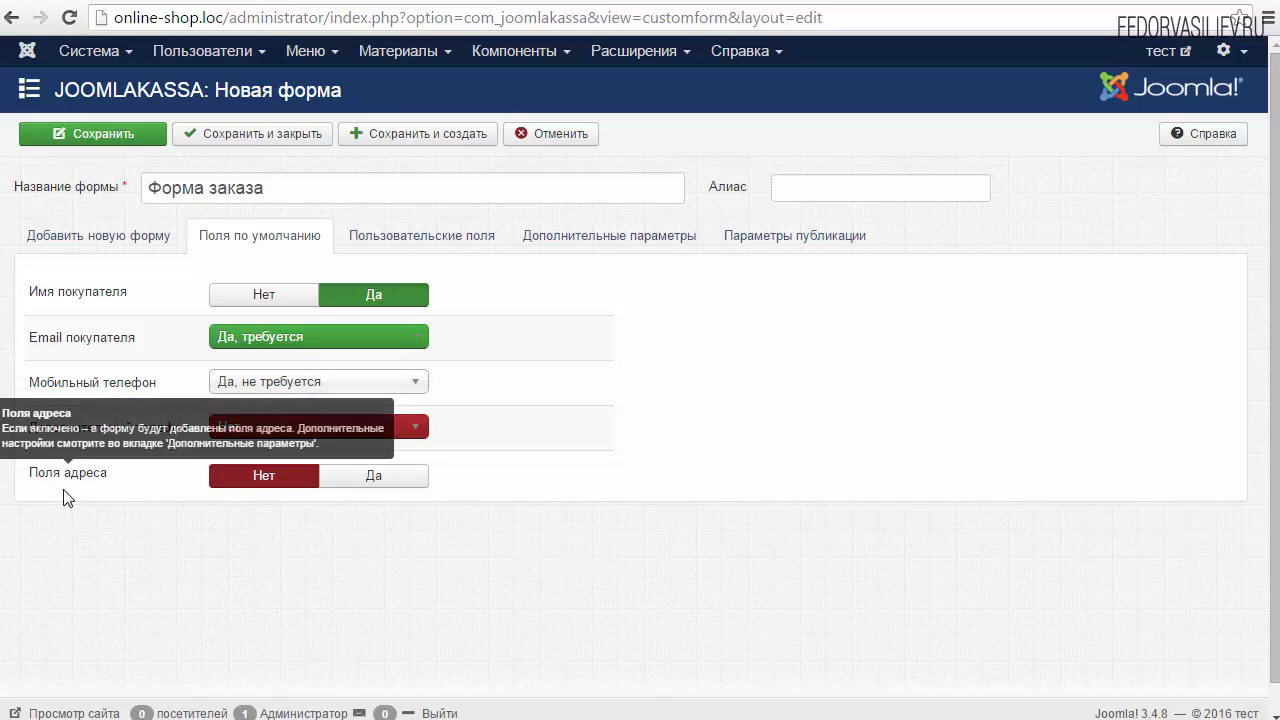
Step: Open the entry form for a new custom field and look through its settings
{"action": "left_click", "coordinate": [416, 250]}
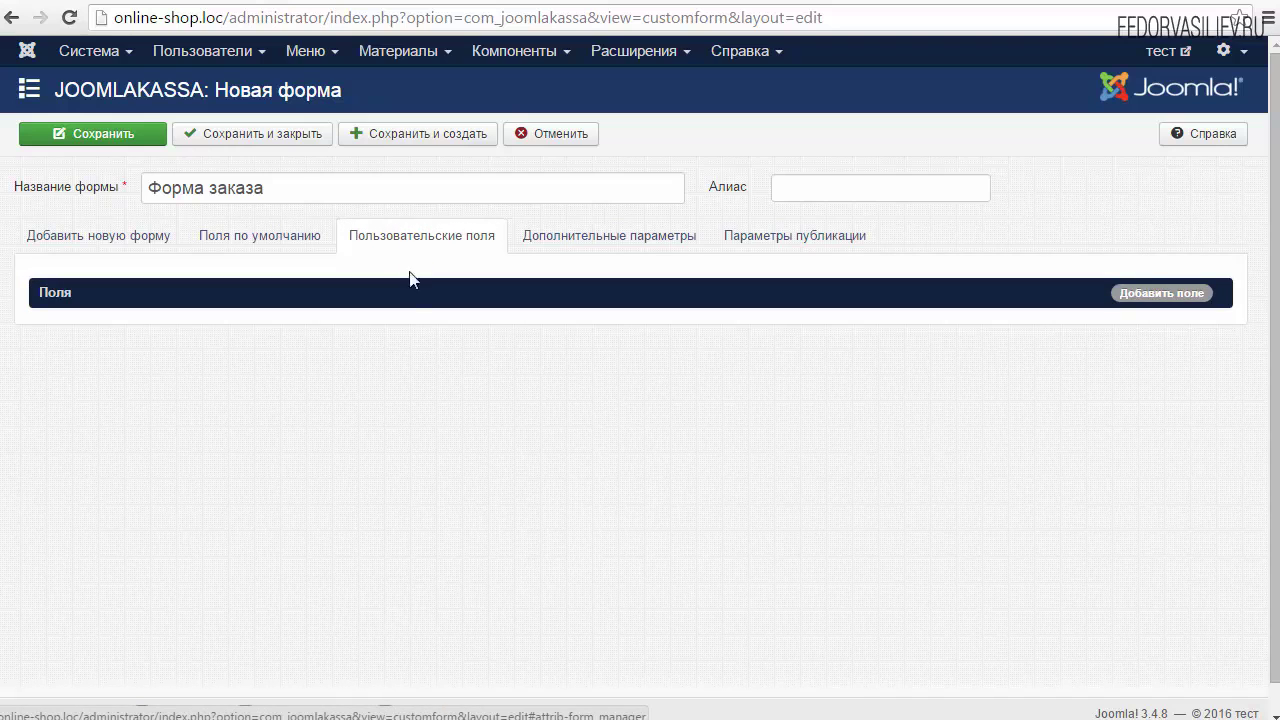
{"action": "left_click", "coordinate": [403, 297]}
{"action": "scroll", "coordinate": [553, 392], "scroll_direction": "down", "scroll_amount": 2}
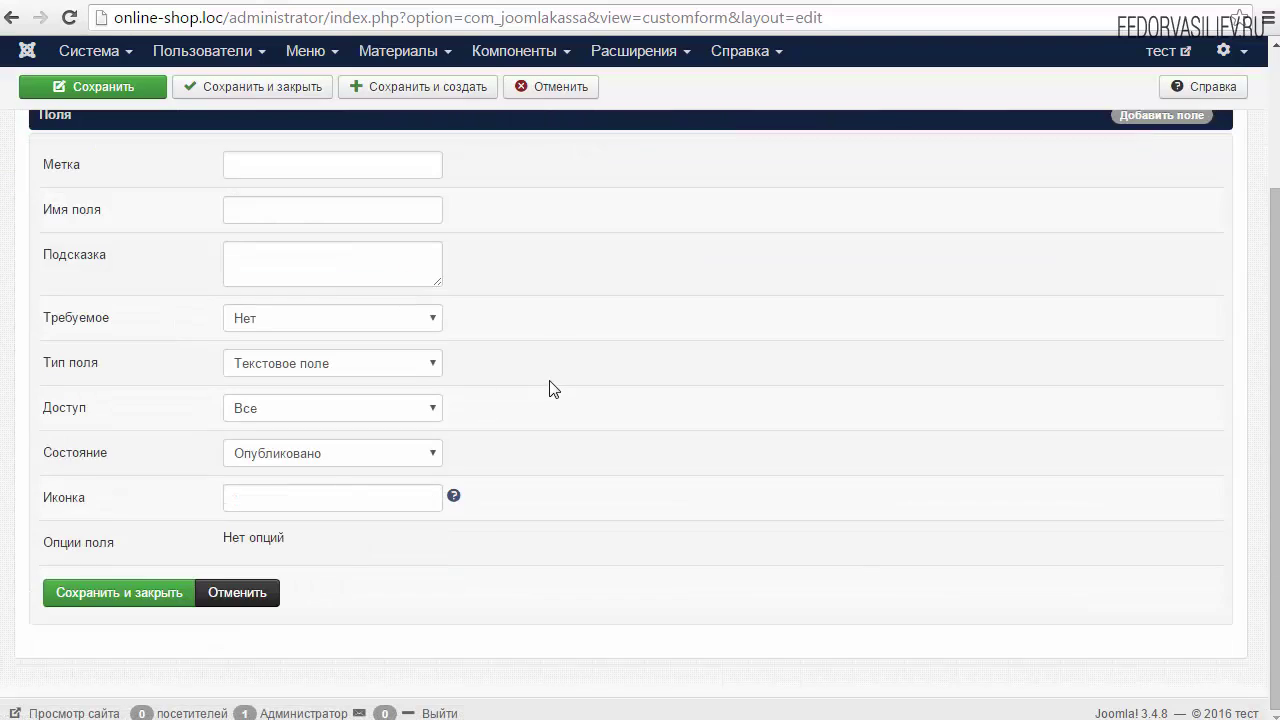
{"action": "scroll", "coordinate": [553, 390], "scroll_direction": "up", "scroll_amount": 2}
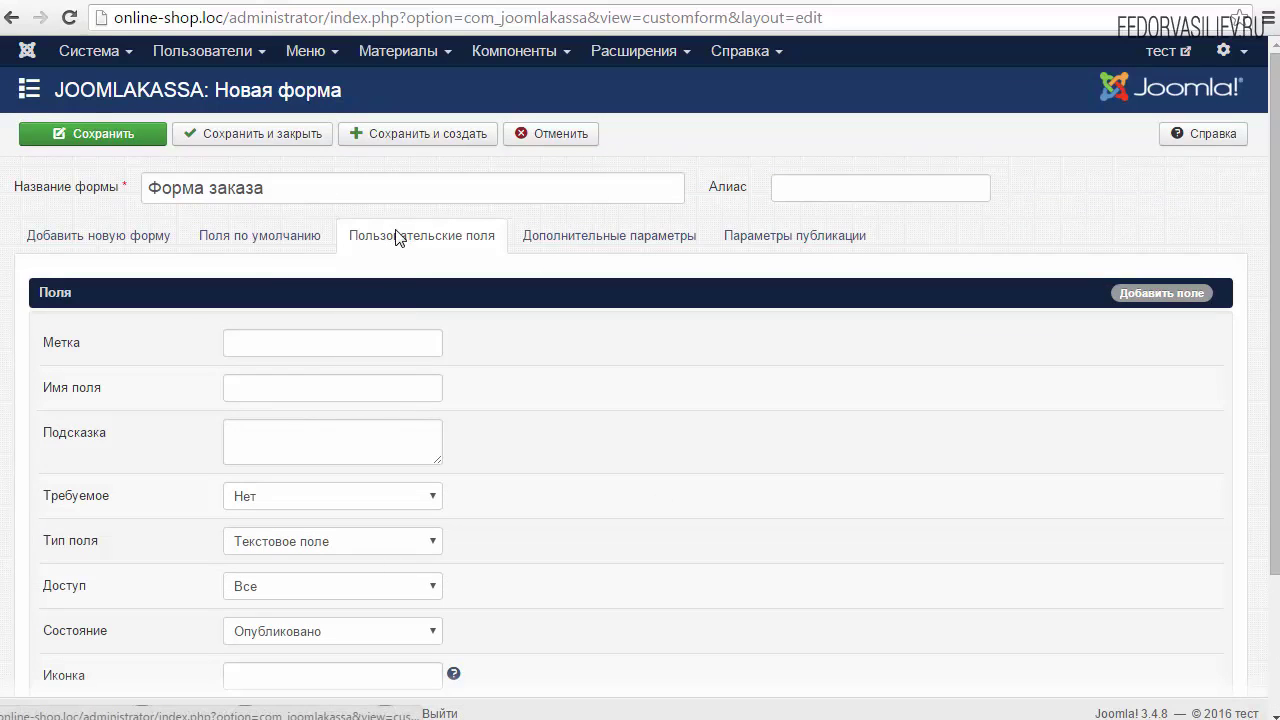
Step: Examine the form's additional name format parameters, including the available options for patronymic and surname
{"action": "left_click", "coordinate": [610, 250]}
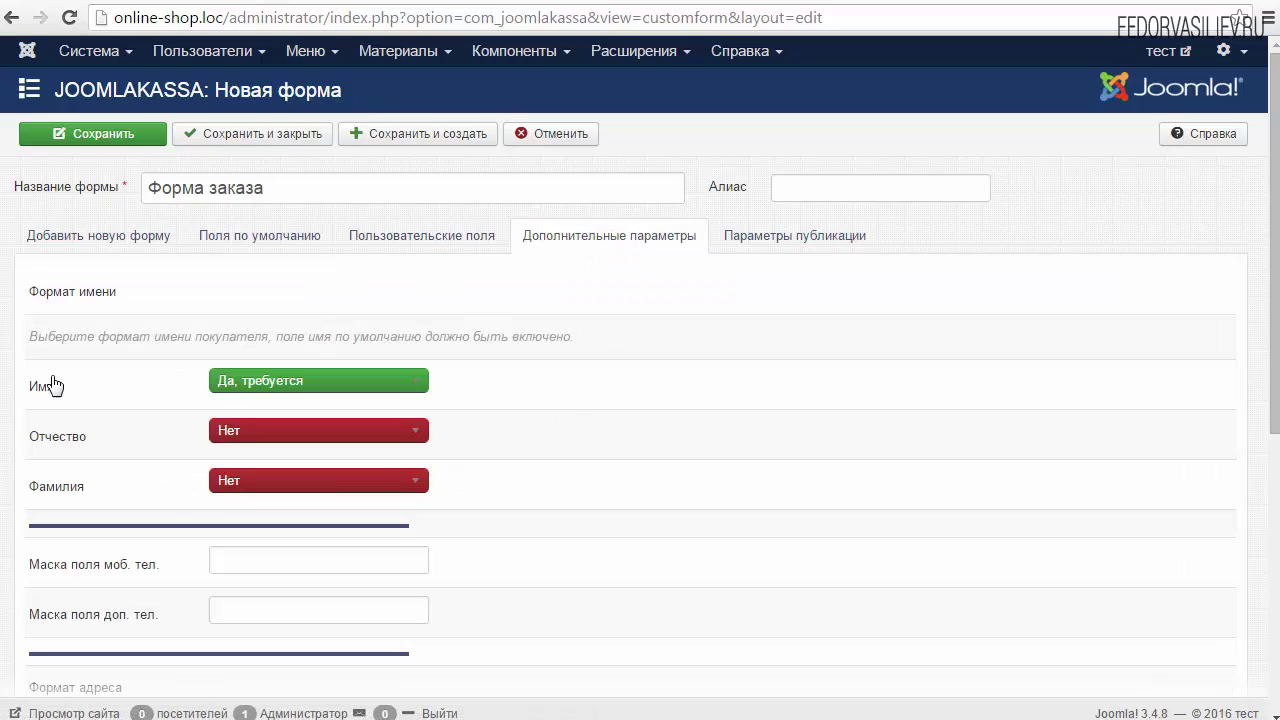
{"action": "scroll", "coordinate": [92, 414], "scroll_direction": "down", "scroll_amount": 1}
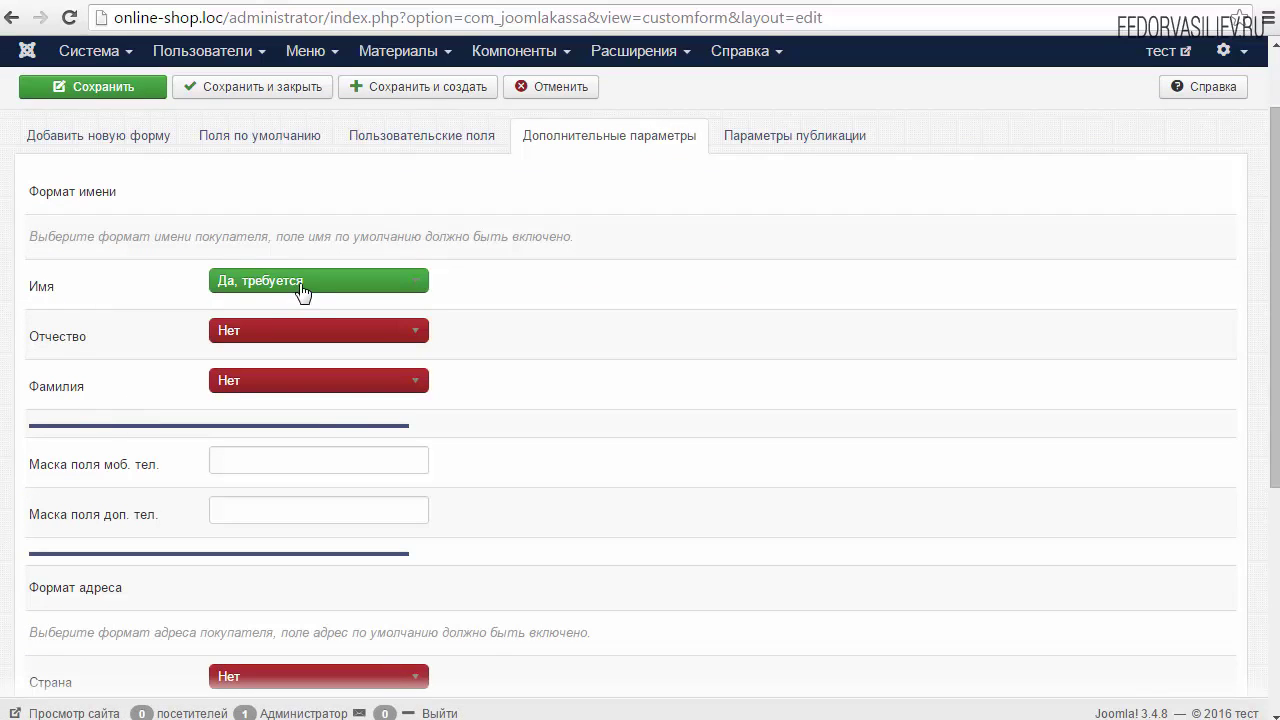
{"action": "left_click", "coordinate": [264, 334]}
{"action": "left_click", "coordinate": [261, 331]}
{"action": "left_click", "coordinate": [251, 381]}
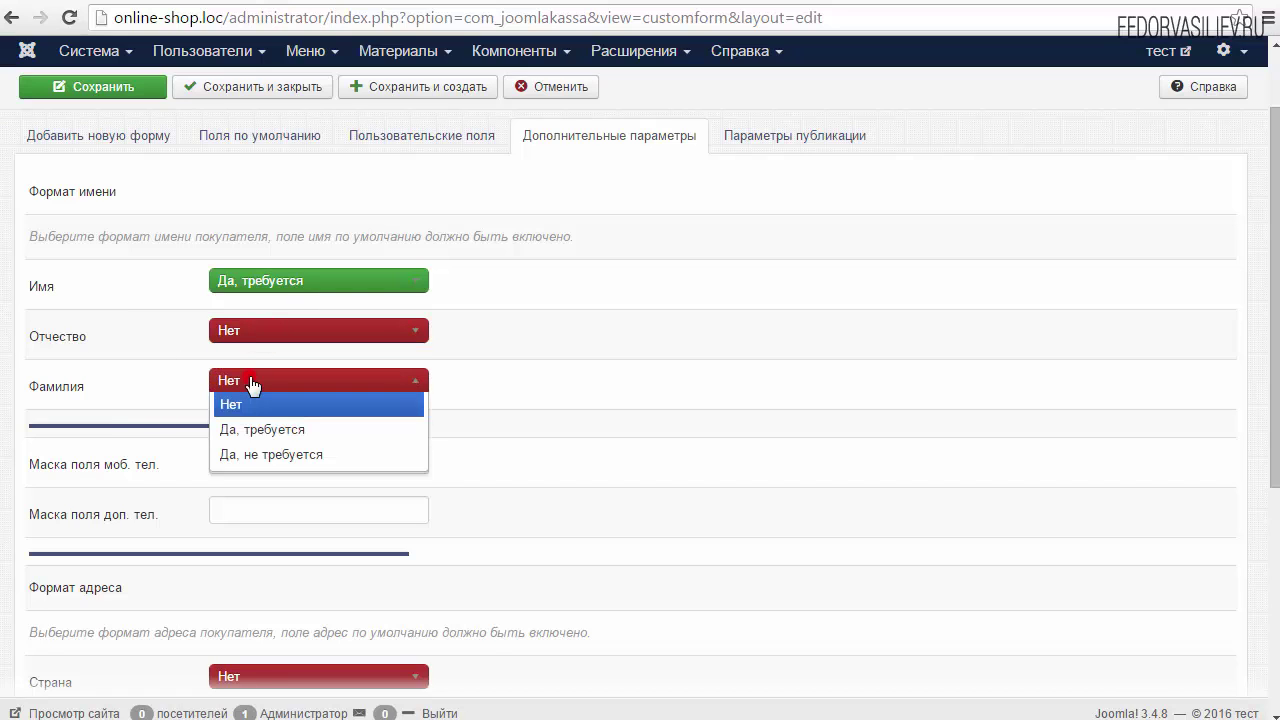
{"action": "left_click", "coordinate": [250, 376]}
{"action": "scroll", "coordinate": [206, 366], "scroll_direction": "down", "scroll_amount": 2}
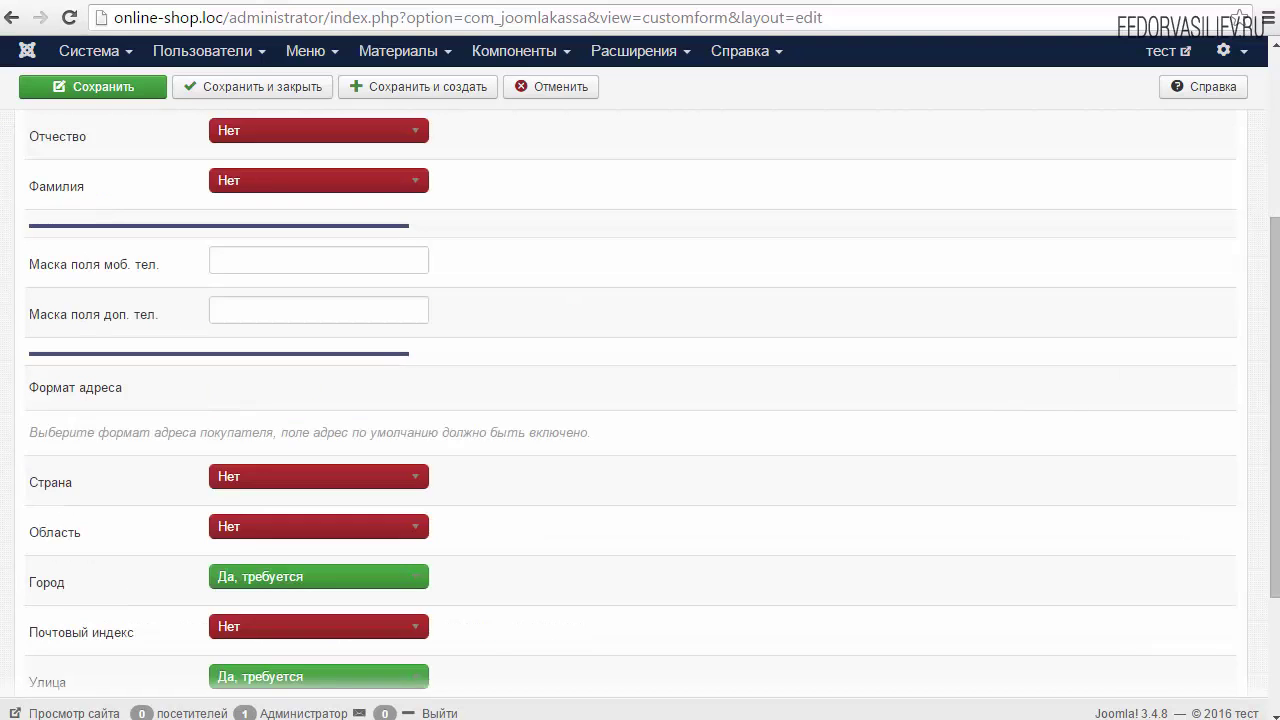
Step: Set the mobile phone field mask to "+7 (###) ###-##-##" in the form's additional parameters
{"action": "mouse_move", "coordinate": [37, 280]}
{"action": "scroll", "coordinate": [1278, 470], "scroll_direction": "up", "scroll_amount": 1}
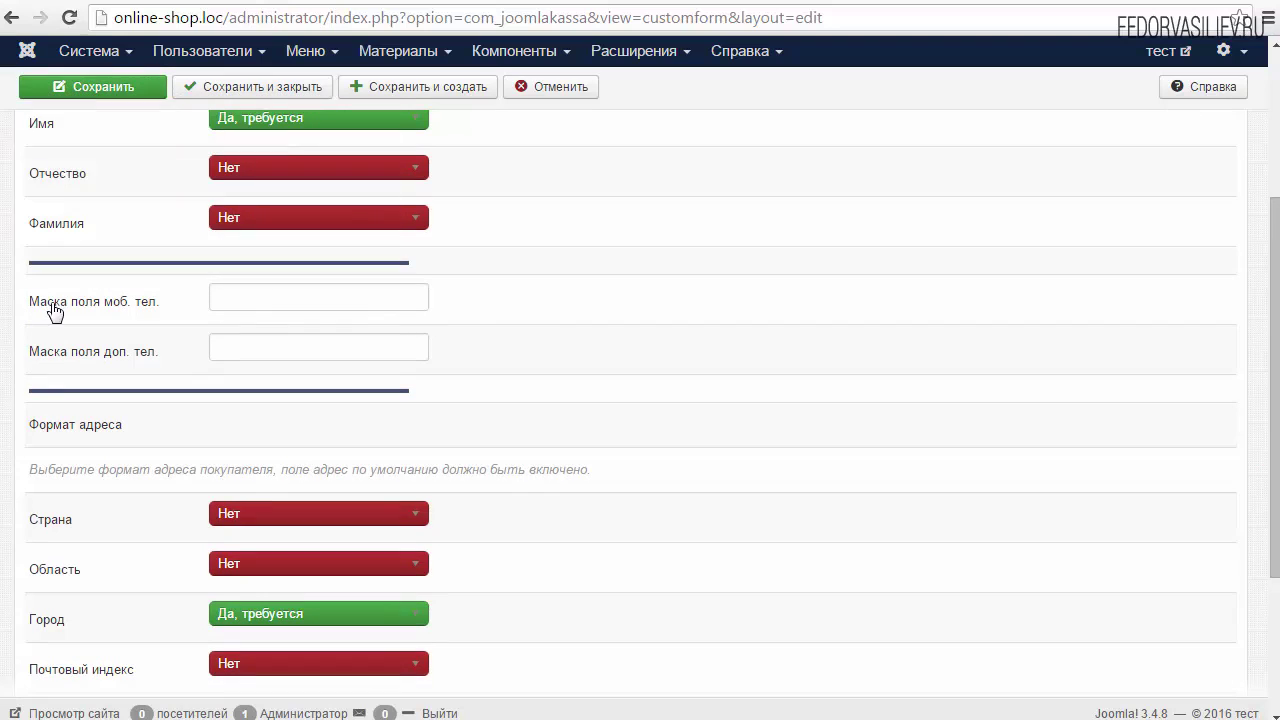
{"action": "left_click", "coordinate": [91, 306]}
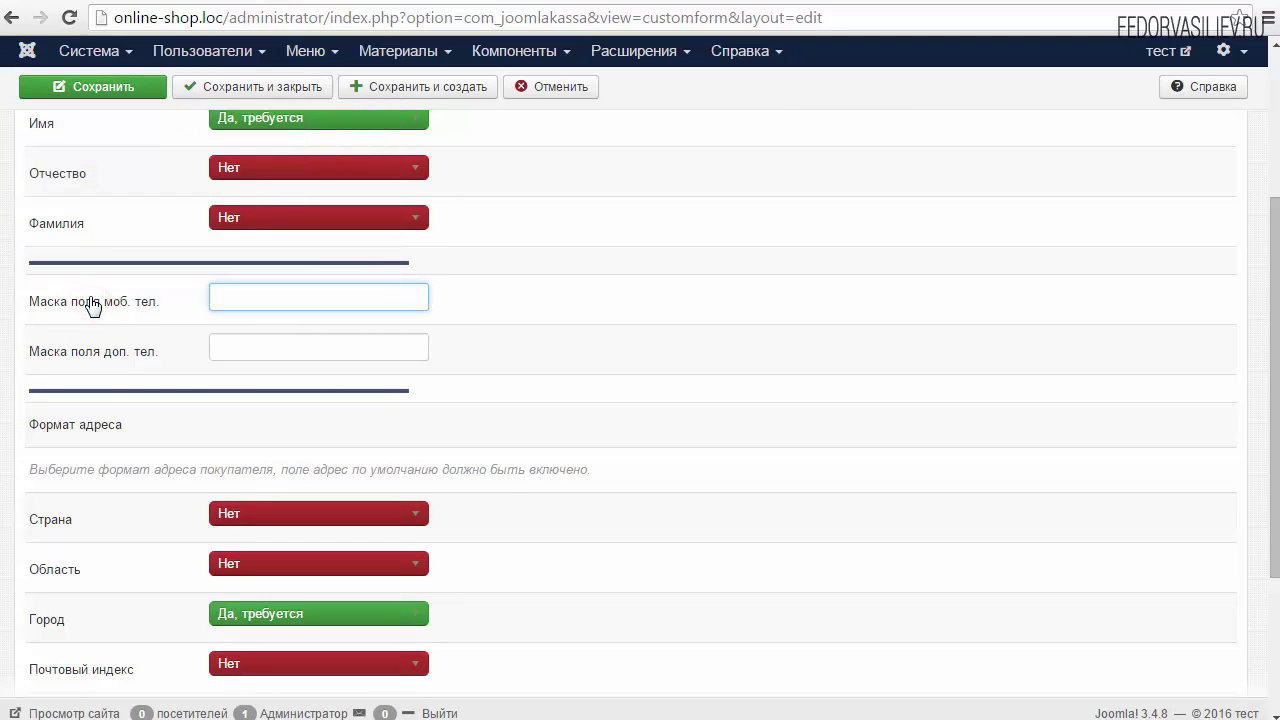
{"action": "right_click", "coordinate": [260, 291]}
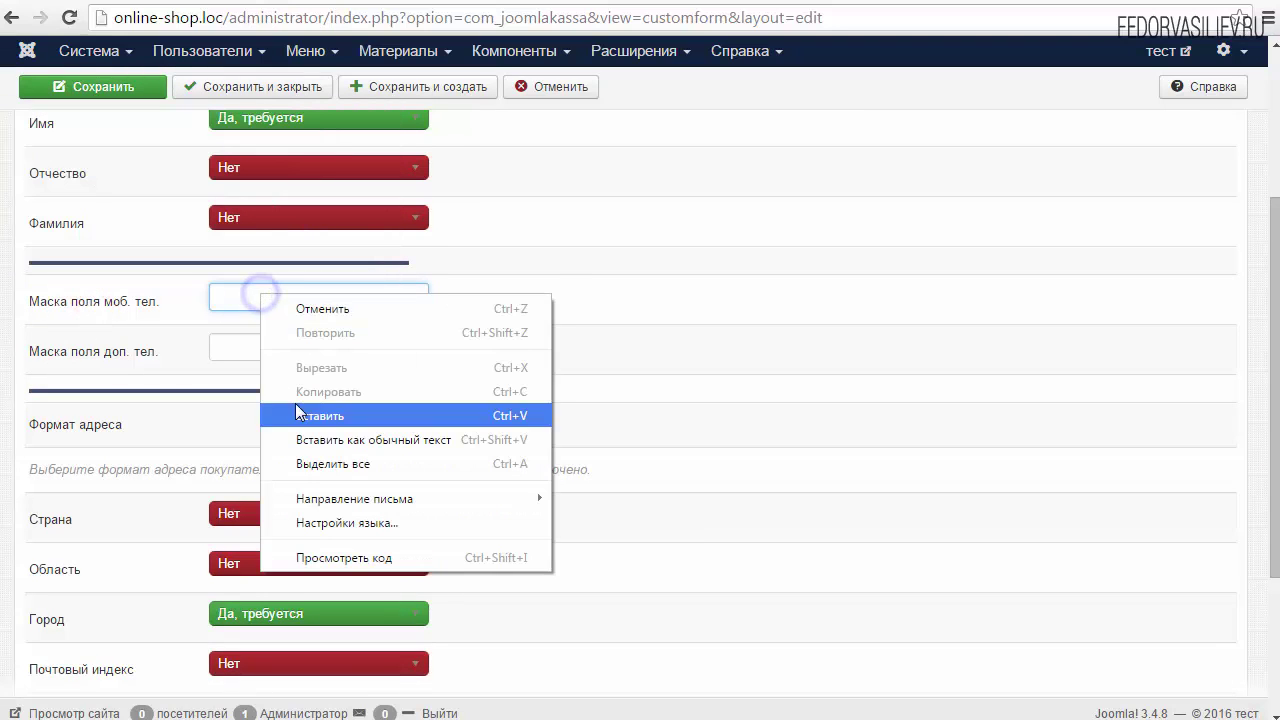
{"action": "left_click", "coordinate": [297, 410]}
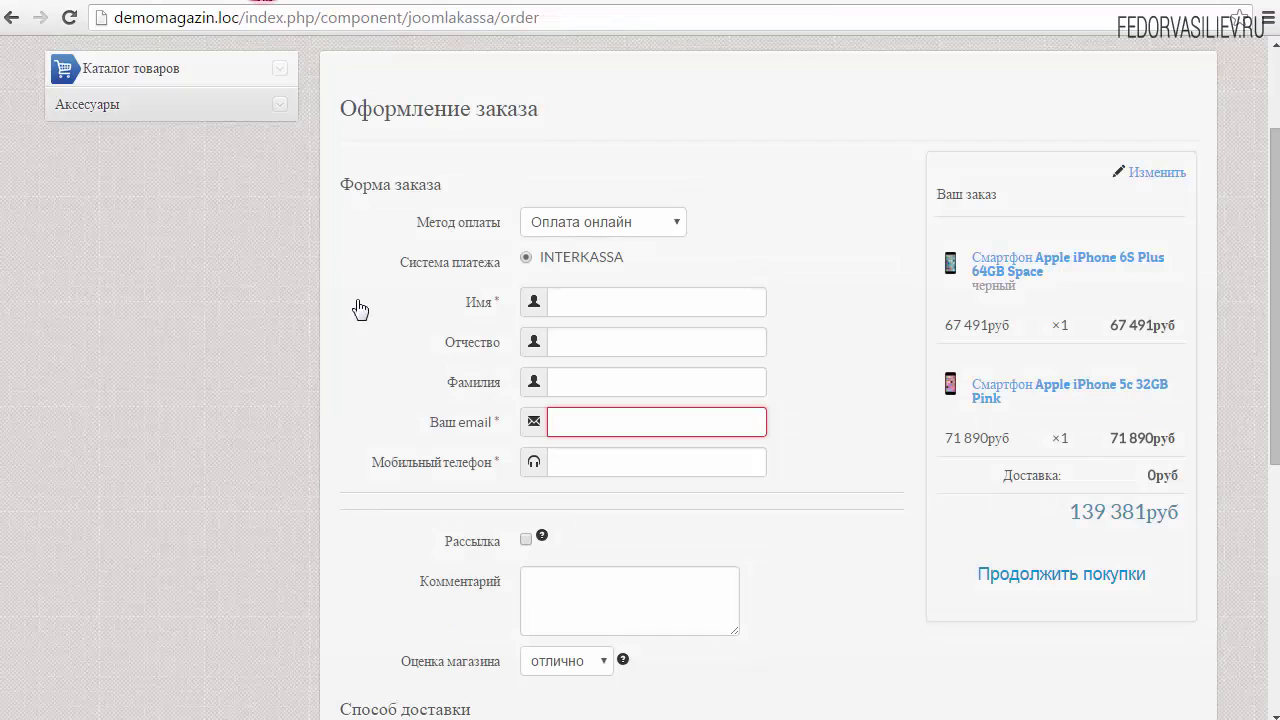
Step: Switch to the demo shop's order page and examine the input mask of its mobile phone field
{"action": "left_click", "coordinate": [405, 390]}
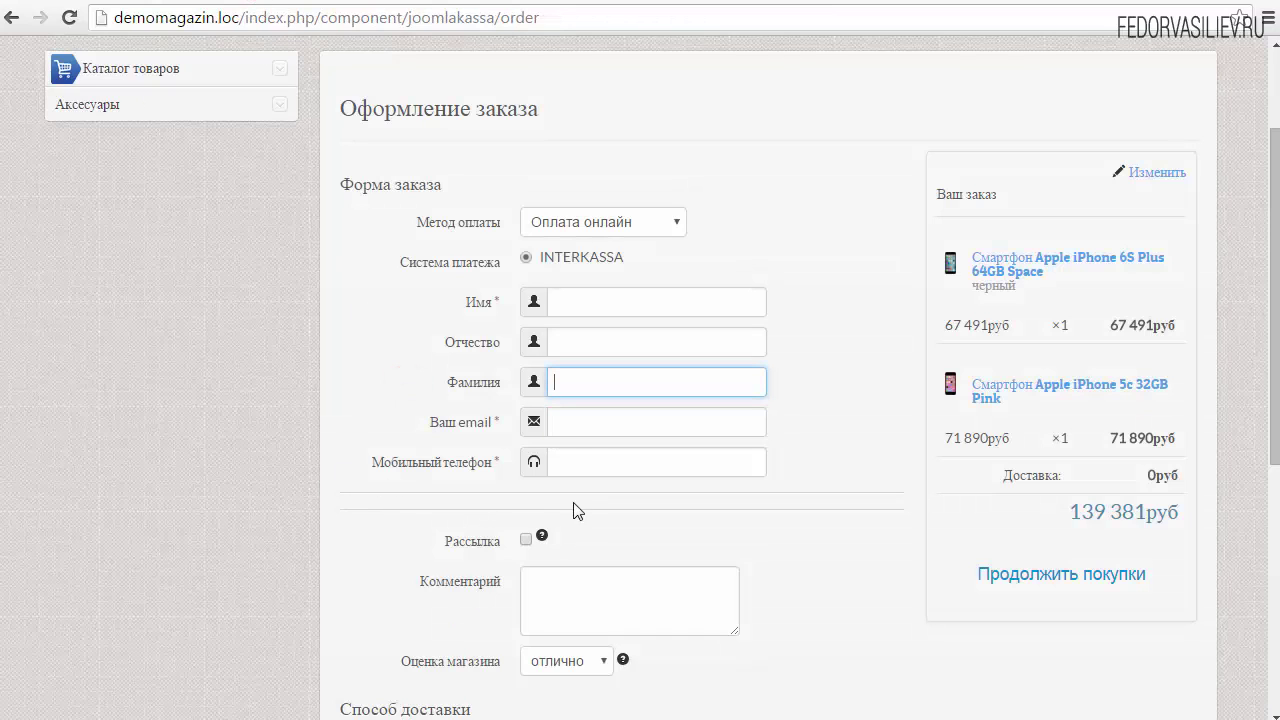
{"action": "left_click", "coordinate": [580, 462]}
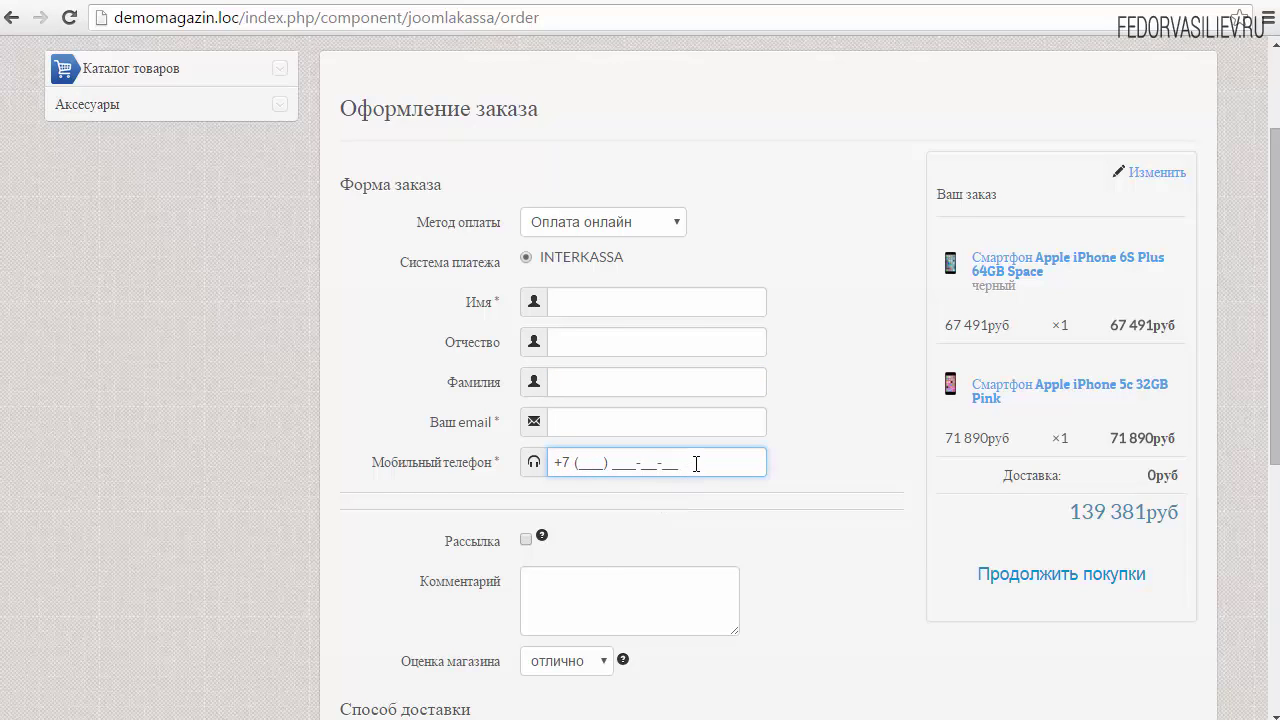
{"action": "left_click_drag", "start_coordinate": [696, 464], "coordinate": [548, 460]}
{"action": "left_click", "coordinate": [578, 463]}
{"action": "left_click", "coordinate": [581, 463]}
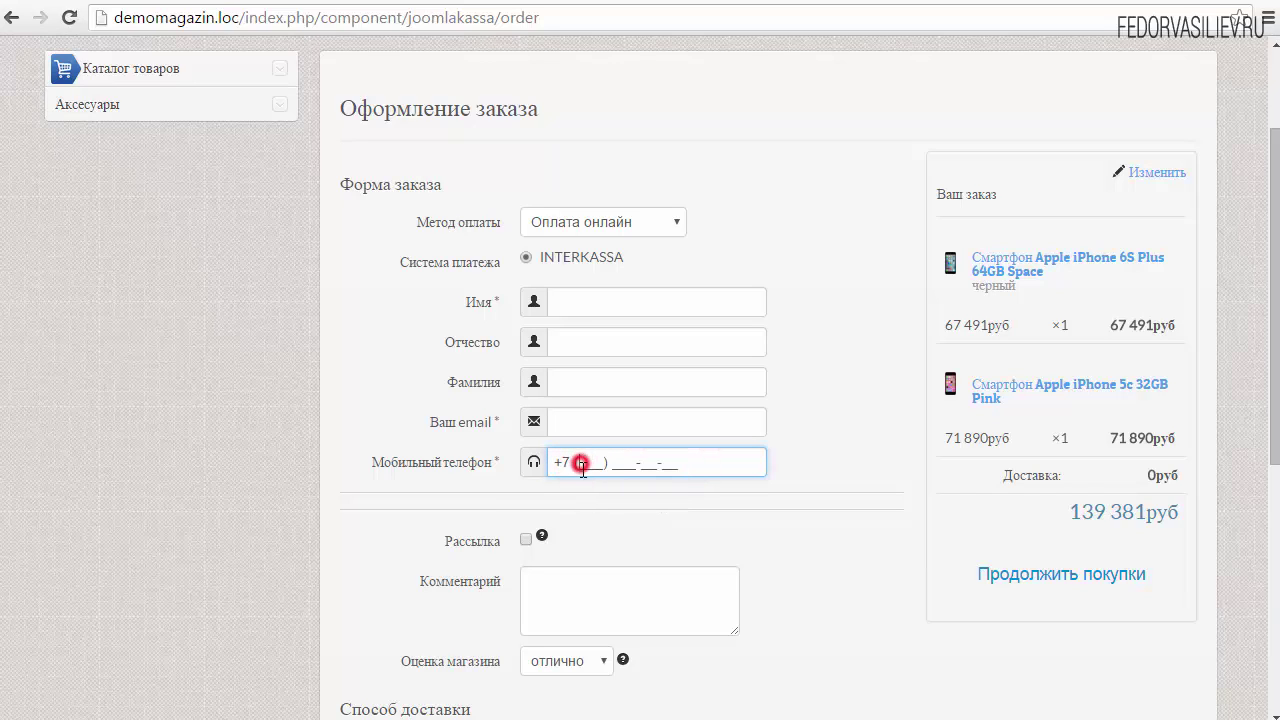
{"action": "left_click", "coordinate": [645, 463]}
{"action": "left_click", "coordinate": [616, 463]}
{"action": "double_click", "coordinate": [714, 463]}
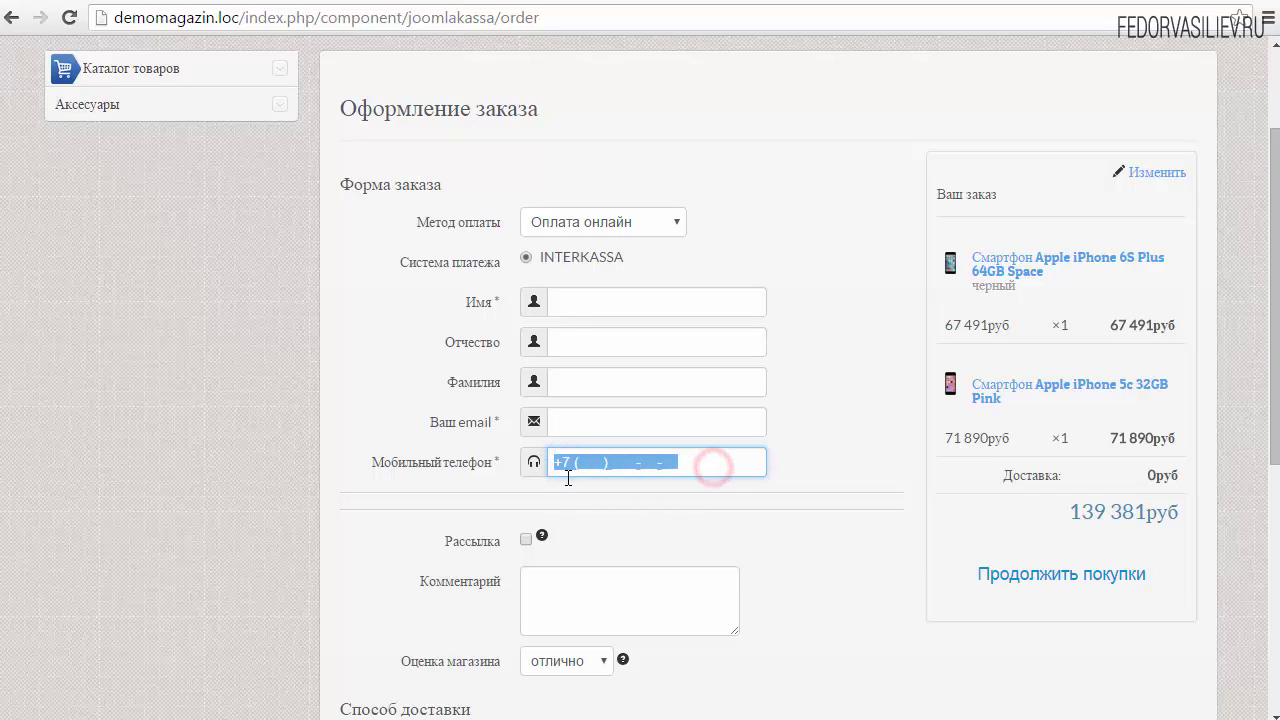
Step: Fill in the demo order's mobile phone field with a sample phone number to try out the mask
{"action": "left_click", "coordinate": [585, 463]}
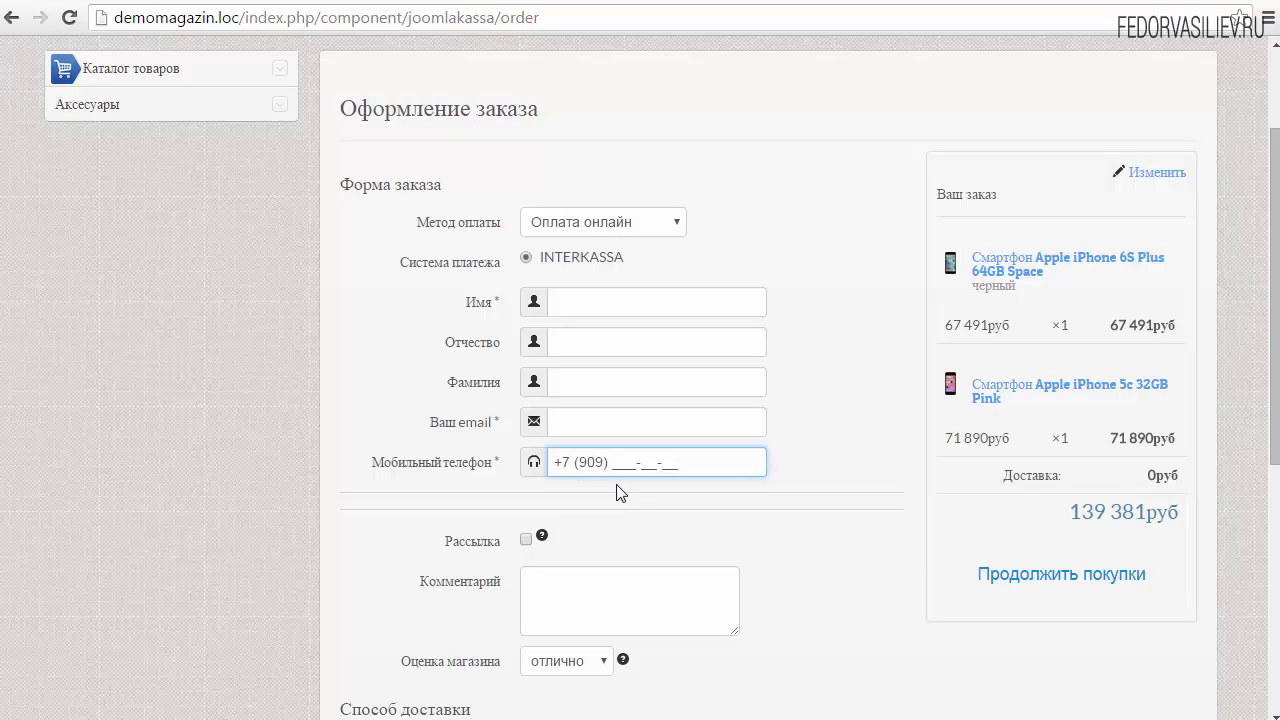
{"action": "type", "text": "999"}
{"action": "left_click", "coordinate": [645, 462]}
{"action": "left_click", "coordinate": [648, 462]}
{"action": "type", "text": "88-88"}
{"action": "left_click_drag", "start_coordinate": [573, 462], "coordinate": [696, 461]}
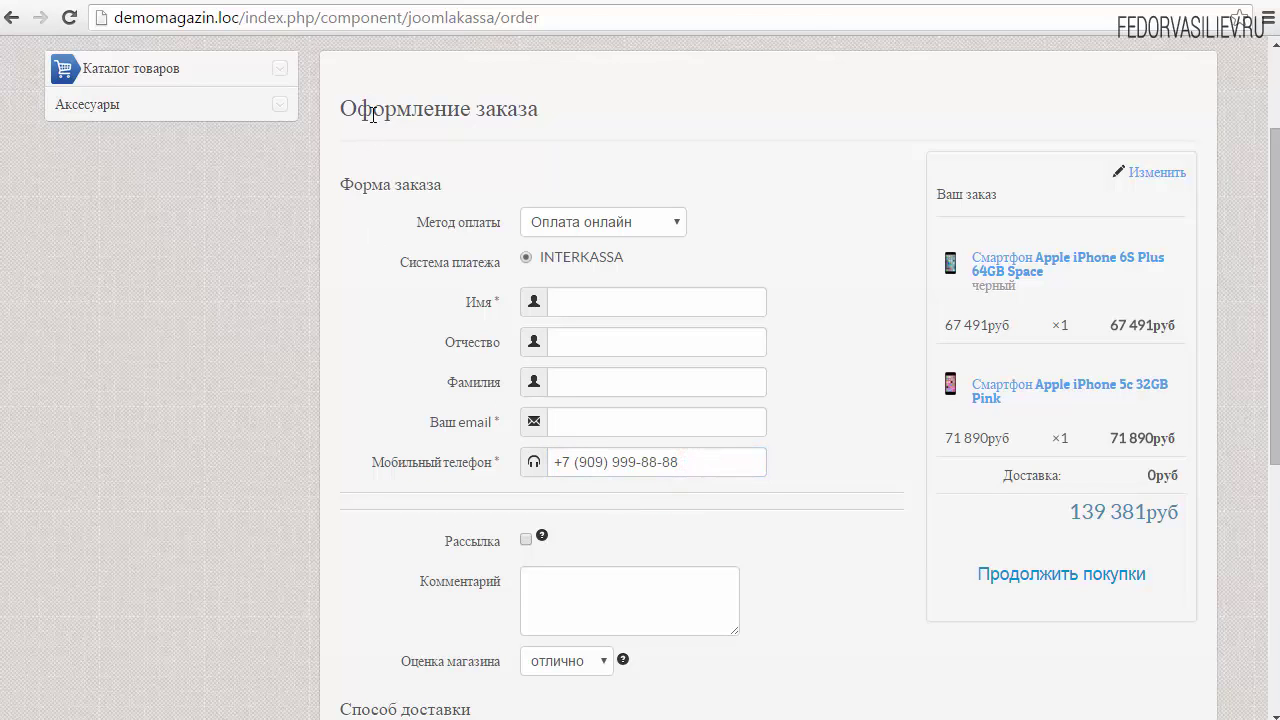
Step: Return to the form's settings and set the additional phone field mask to "###-##-##"
{"action": "left_click", "coordinate": [481, 4]}
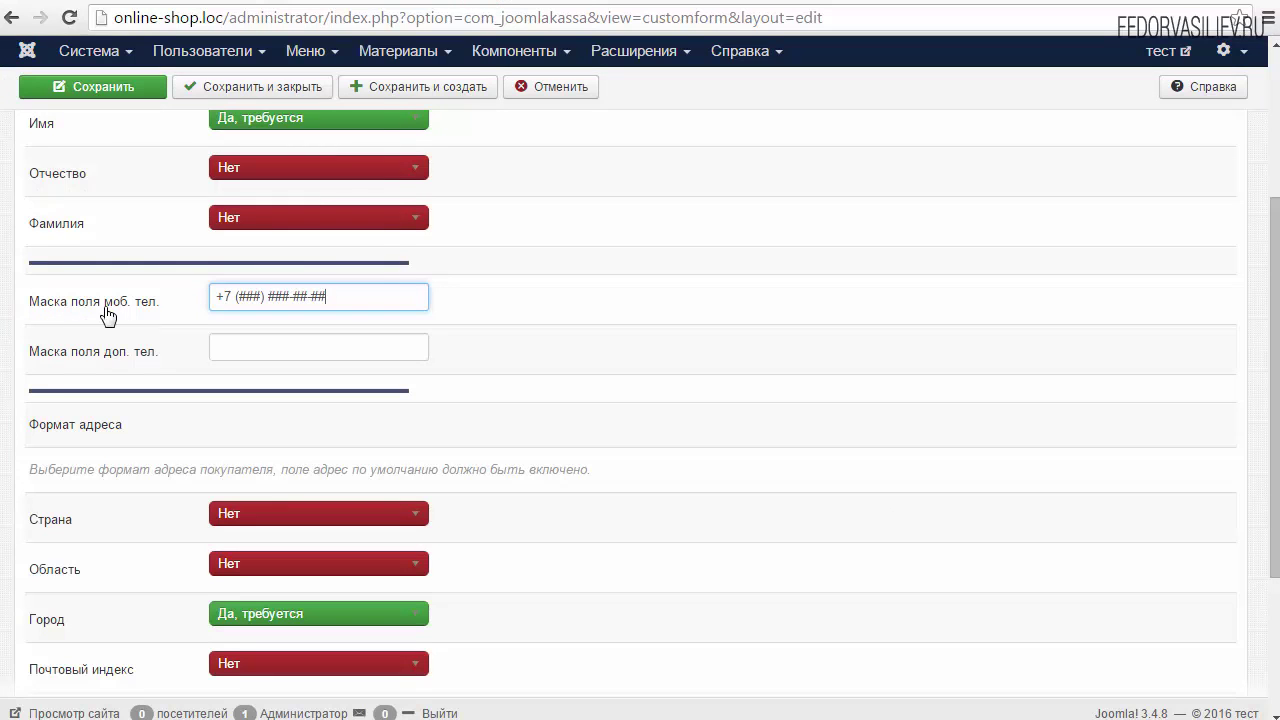
{"action": "left_click", "coordinate": [348, 292]}
{"action": "triple_click", "coordinate": [355, 289]}
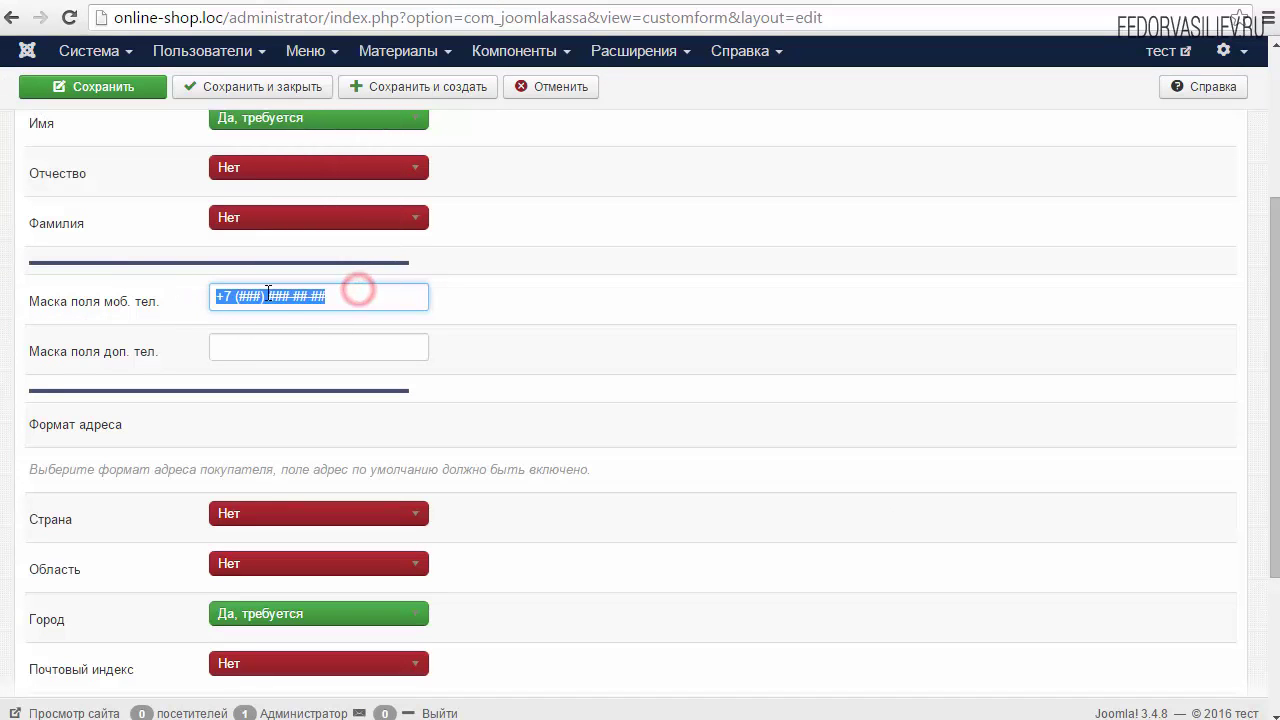
{"action": "left_click", "coordinate": [371, 294]}
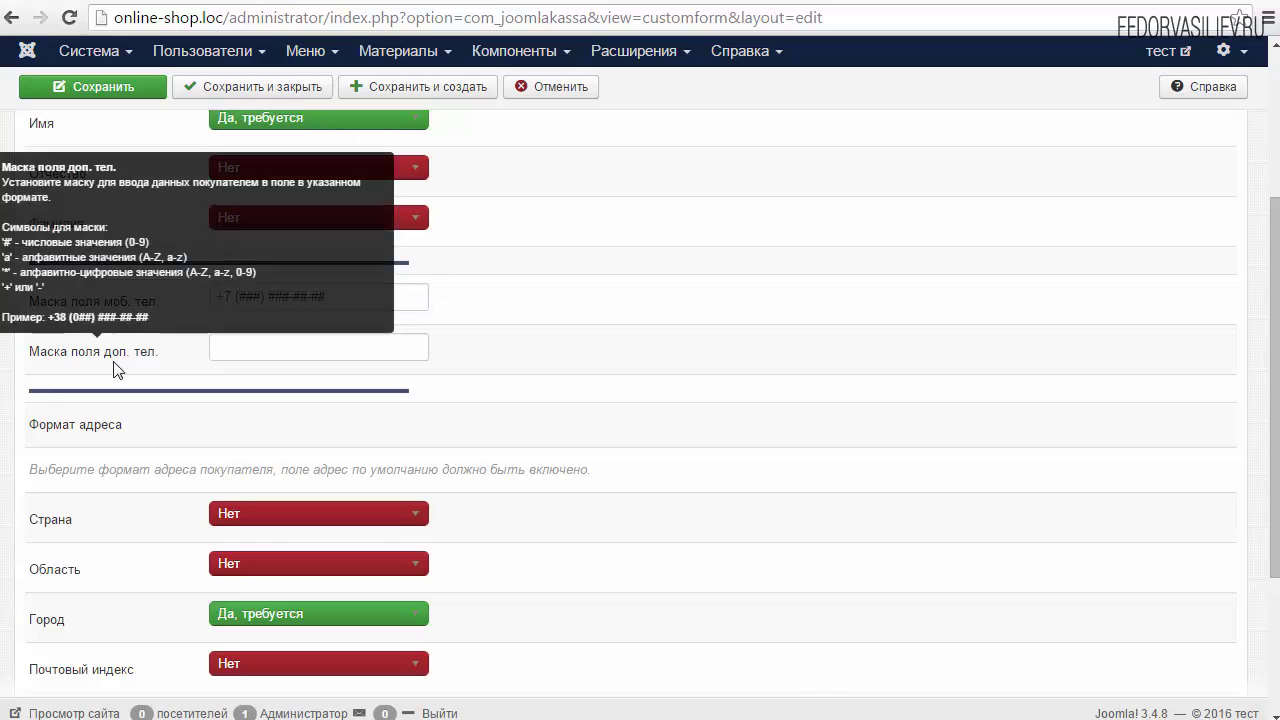
{"action": "right_click", "coordinate": [240, 348]}
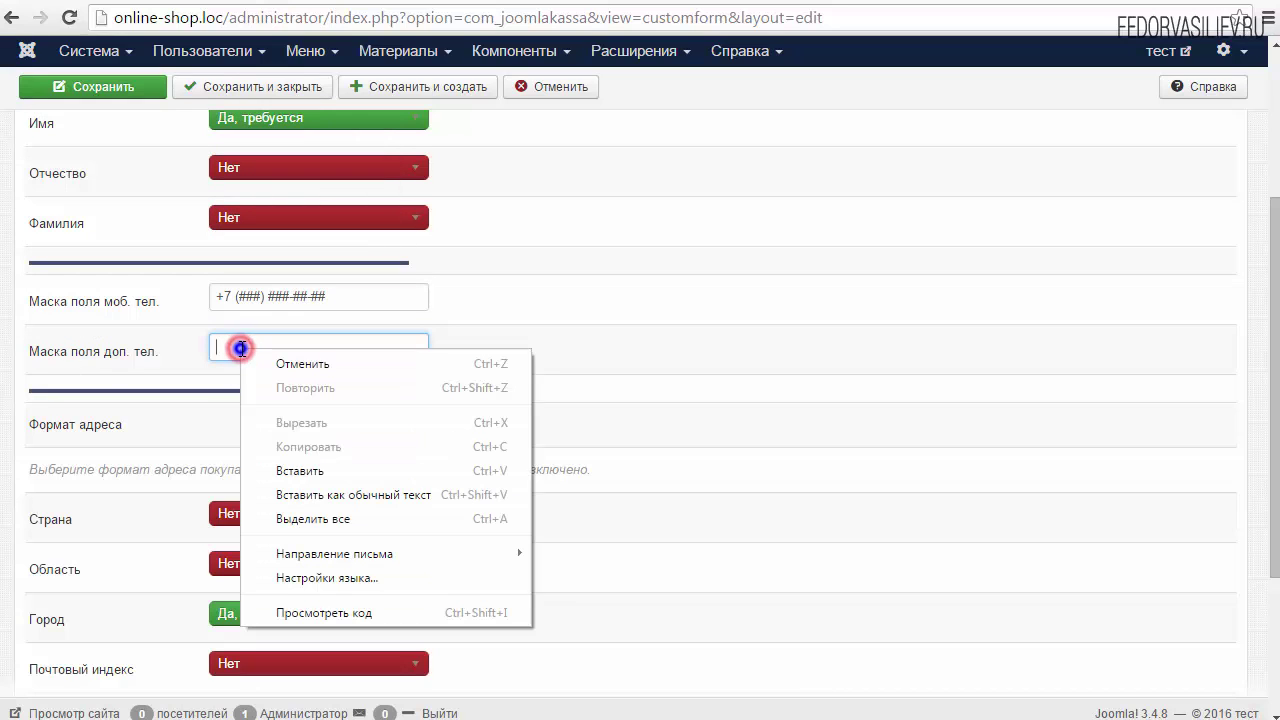
{"action": "left_click", "coordinate": [299, 471]}
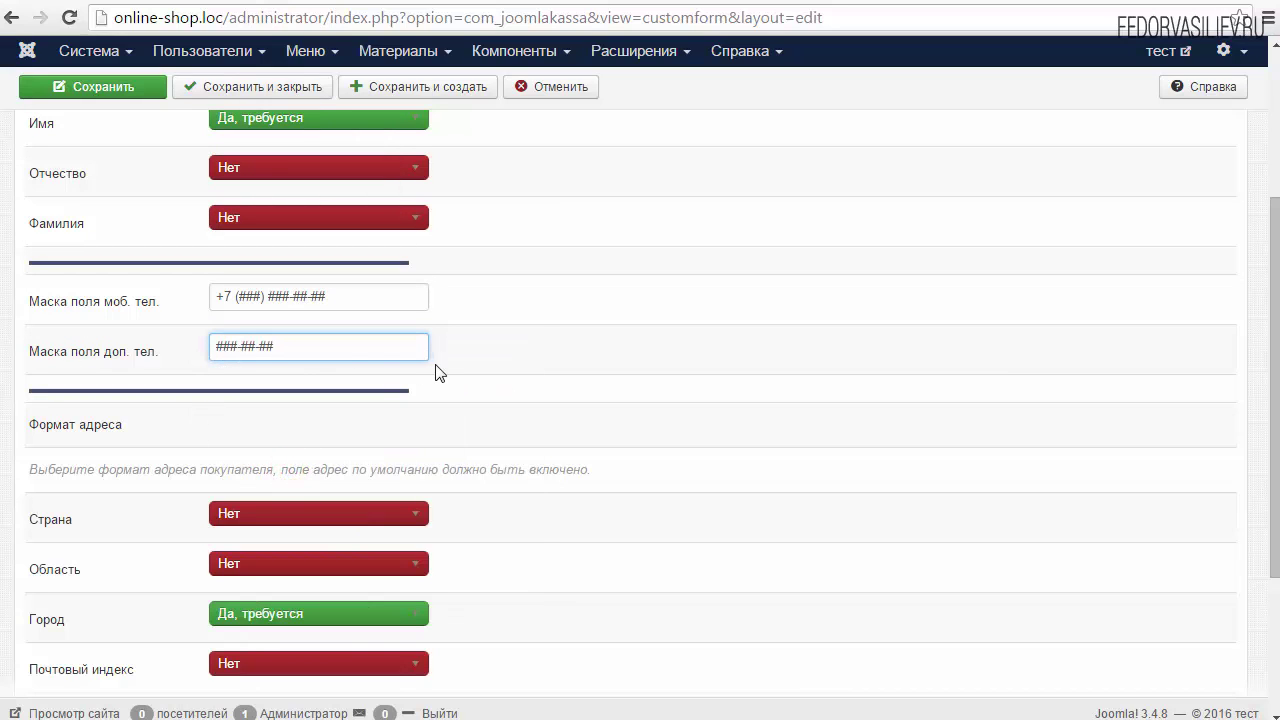
Step: Set the country and city in the address format to "Да, не требуется"
{"action": "scroll", "coordinate": [1268, 566], "scroll_direction": "down", "scroll_amount": 3}
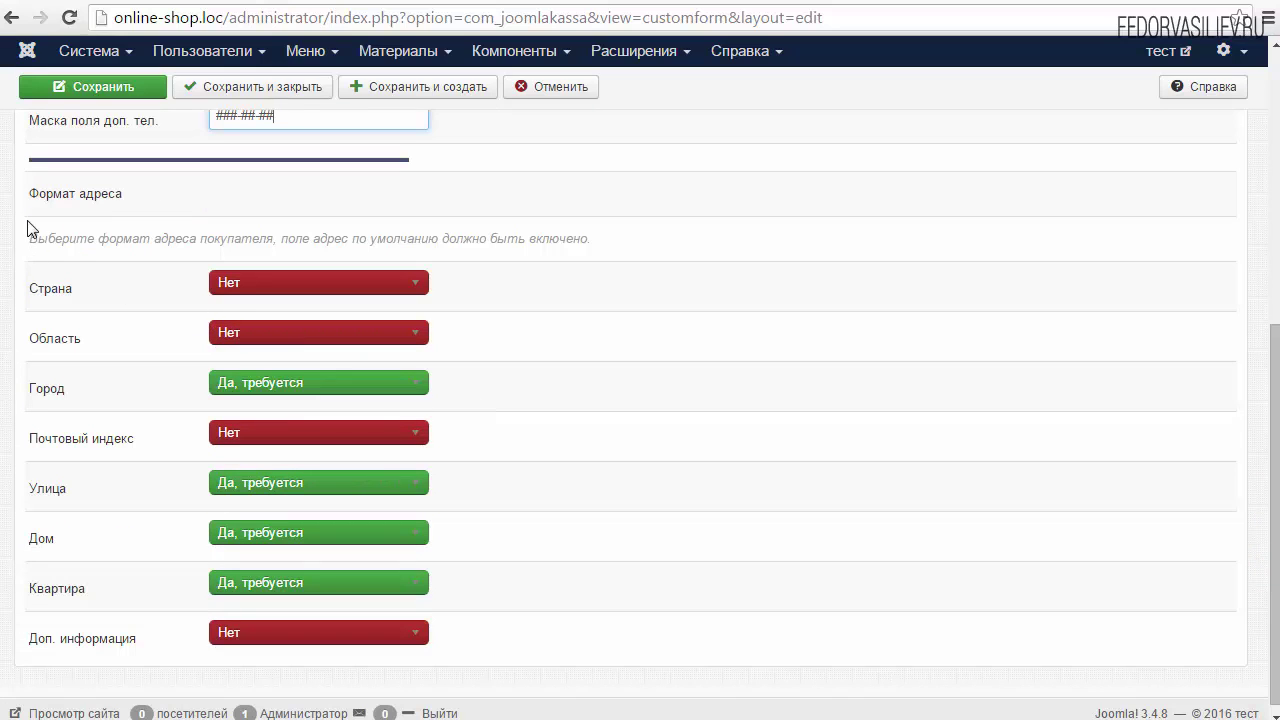
{"action": "left_click", "coordinate": [235, 290]}
{"action": "left_click", "coordinate": [237, 289]}
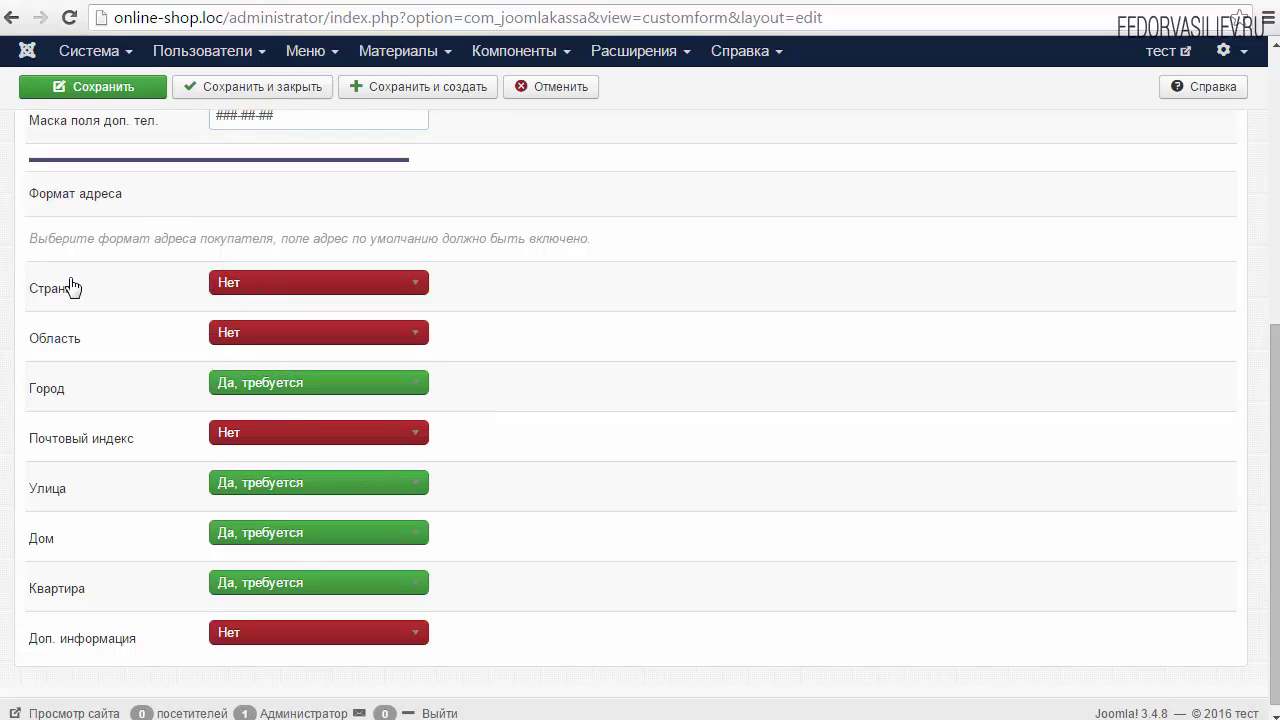
{"action": "left_click", "coordinate": [235, 284]}
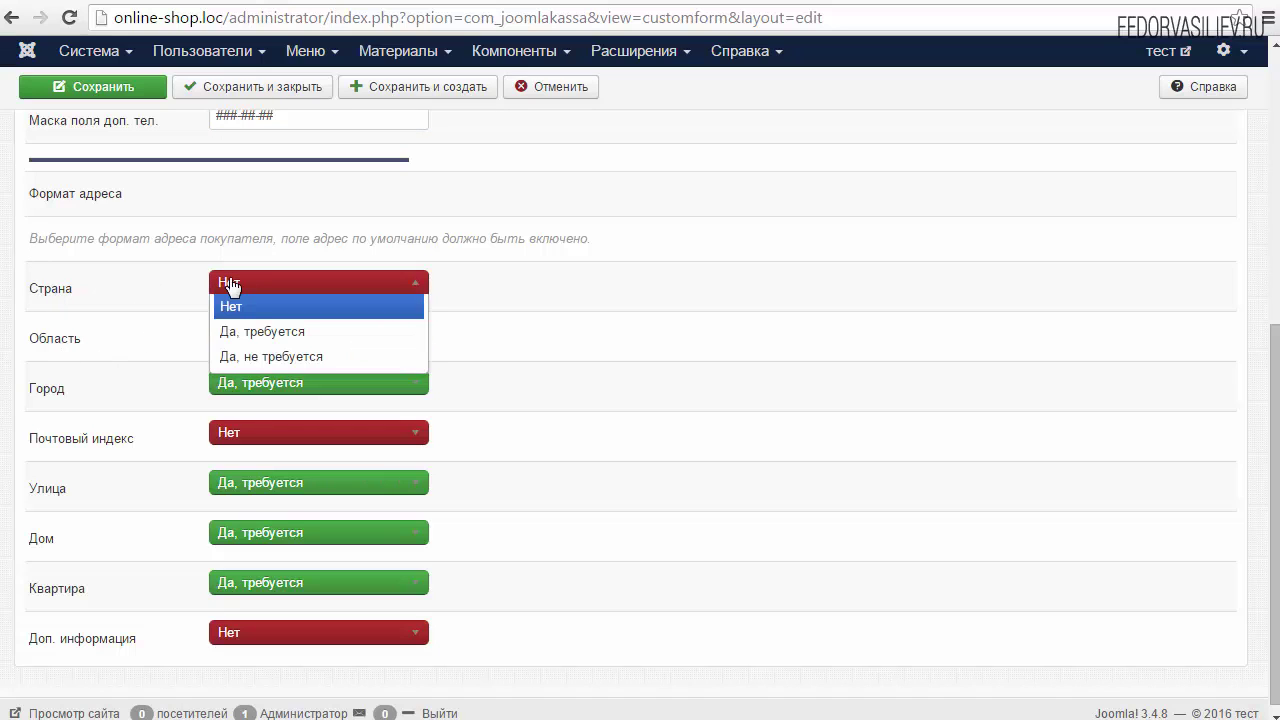
{"action": "left_click", "coordinate": [250, 360]}
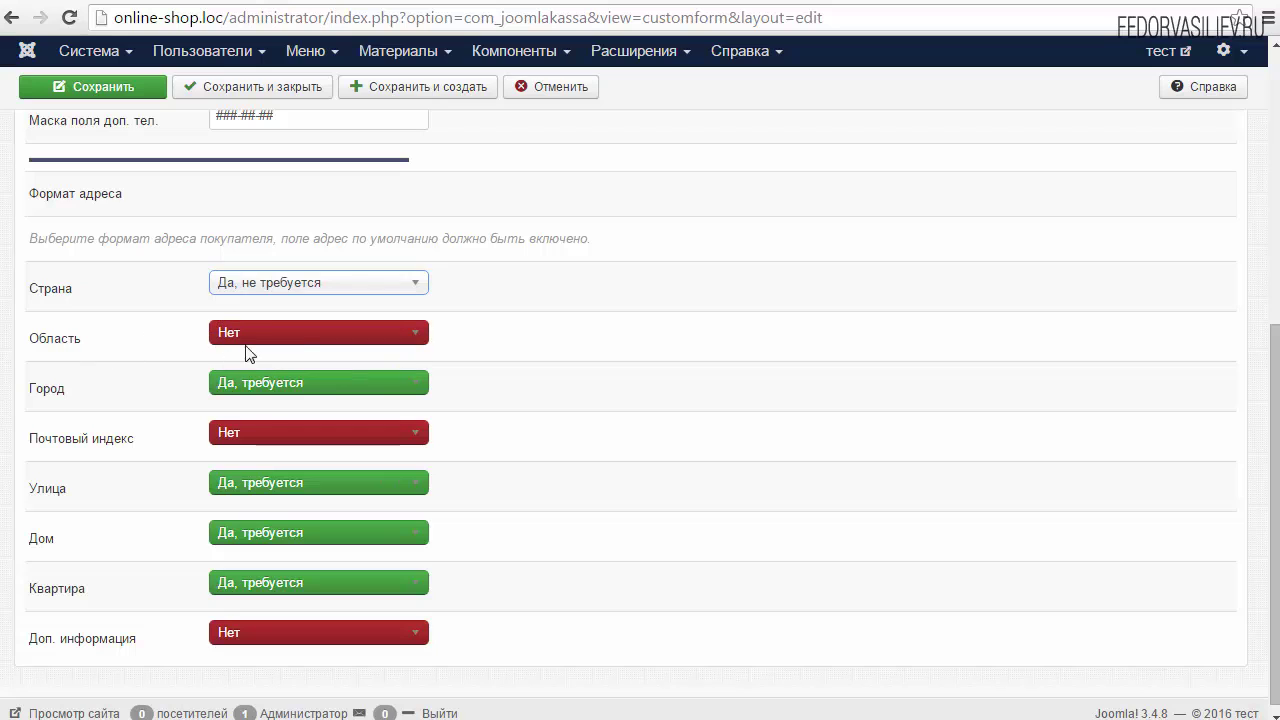
{"action": "left_click", "coordinate": [275, 394]}
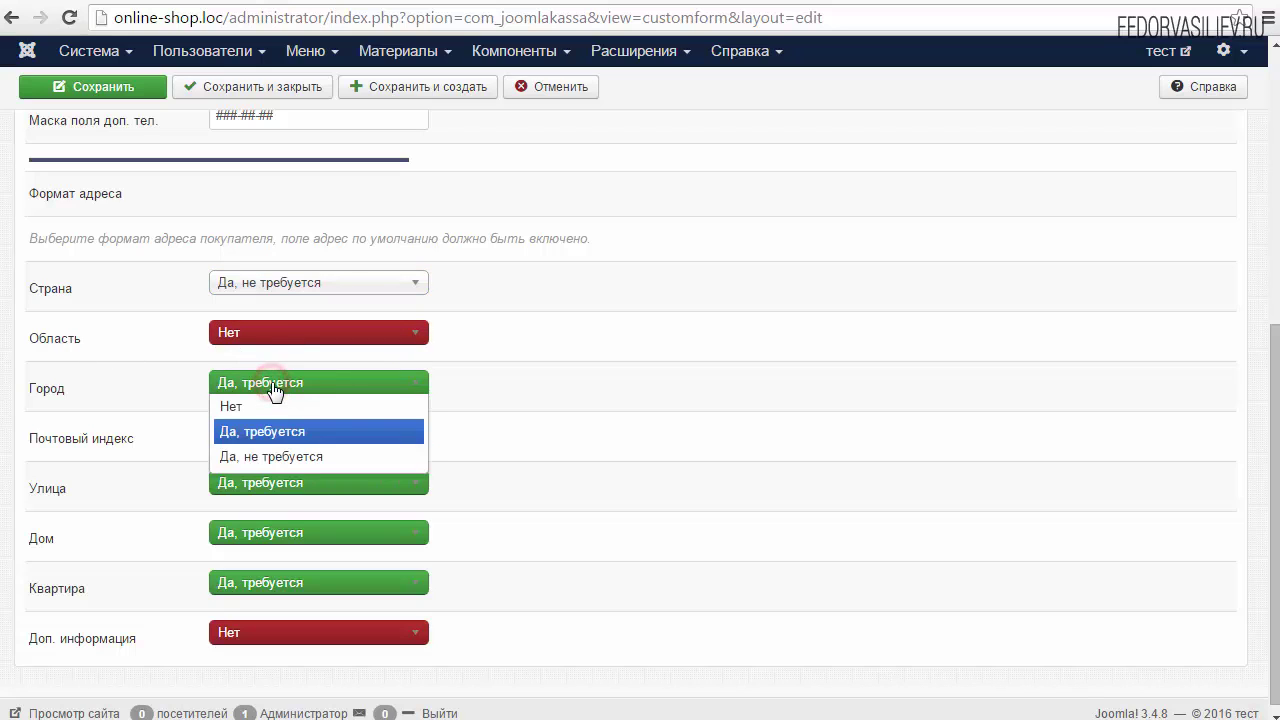
{"action": "left_click", "coordinate": [288, 460]}
Step: Keep the postal code at "Нет" and set the street to "Нет" in the address format
{"action": "left_click", "coordinate": [250, 436]}
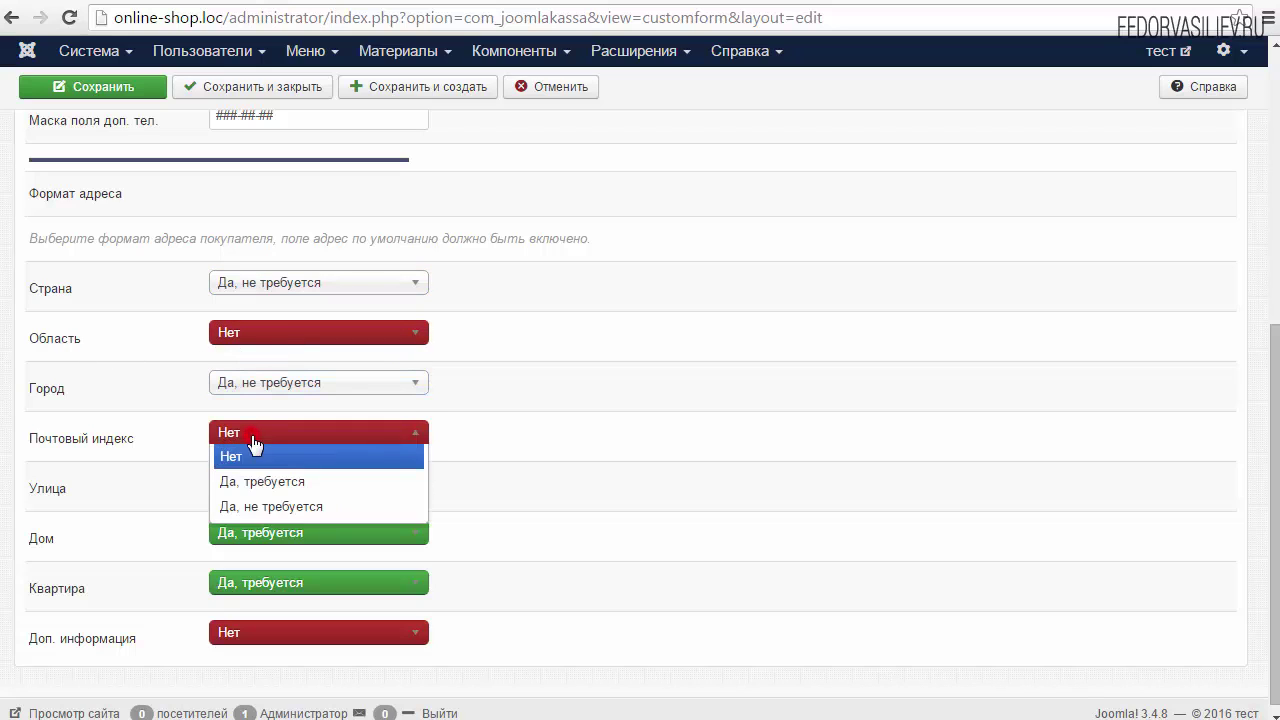
{"action": "left_click", "coordinate": [255, 462]}
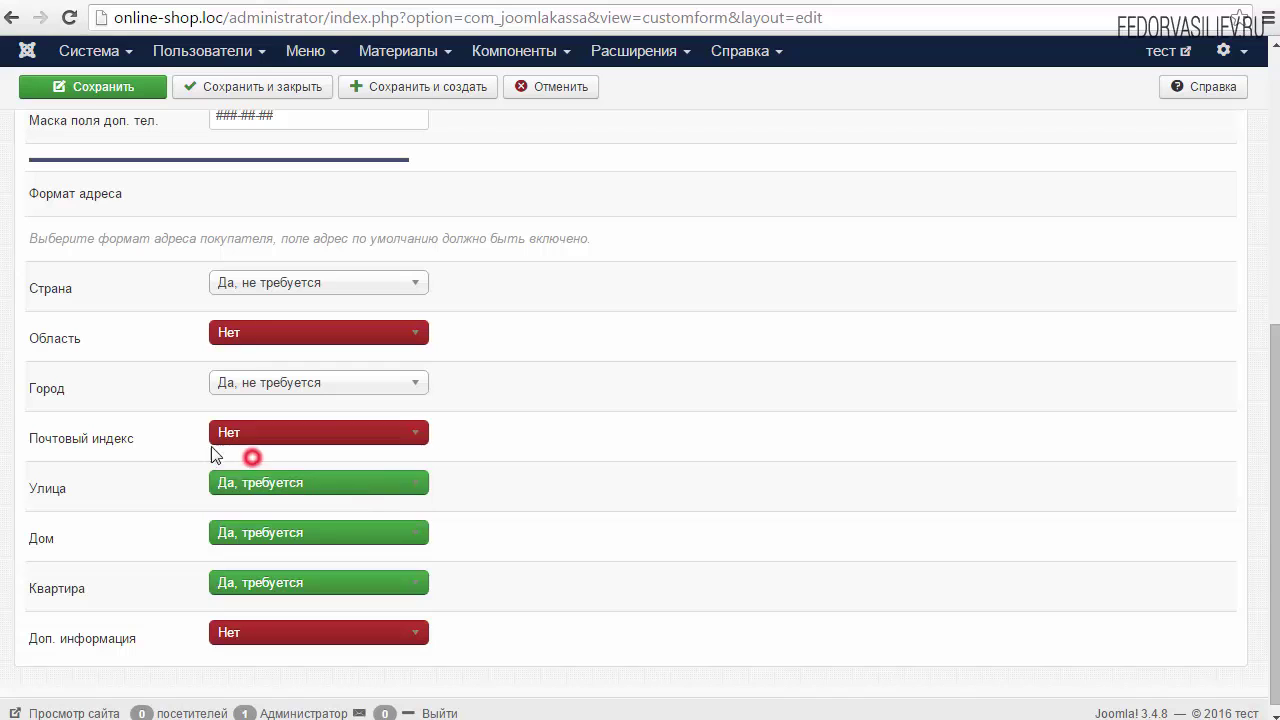
{"action": "left_click", "coordinate": [250, 483]}
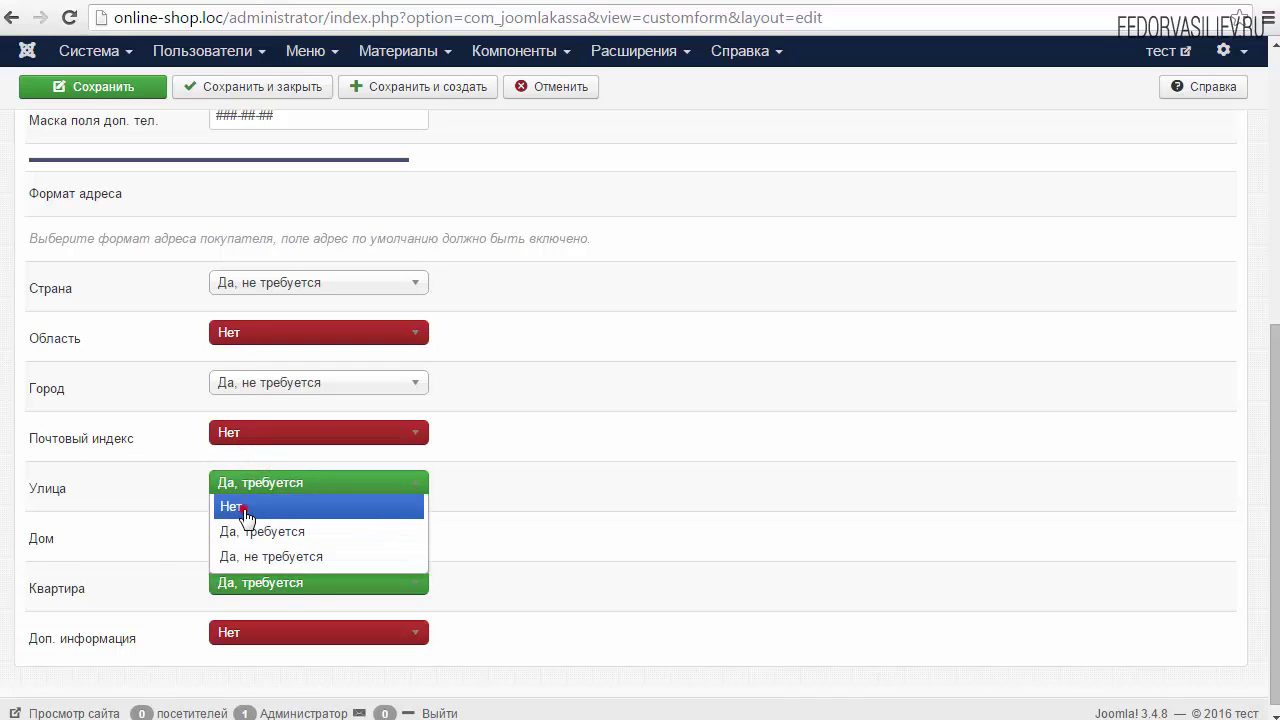
{"action": "left_click", "coordinate": [246, 503]}
{"action": "left_click", "coordinate": [248, 533]}
{"action": "left_click", "coordinate": [245, 522]}
Step: Save the order form and reload the store's checkout page
{"action": "scroll", "coordinate": [173, 203], "scroll_direction": "up", "scroll_amount": 5}
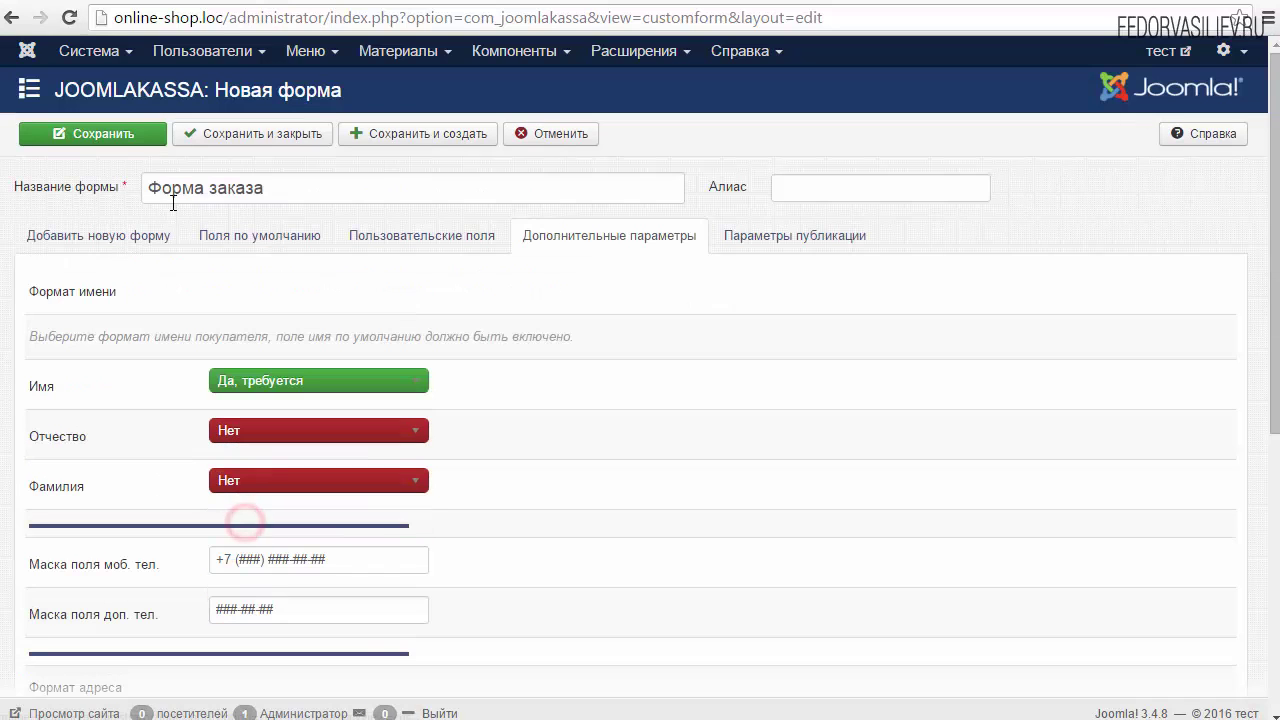
{"action": "left_click", "coordinate": [122, 136]}
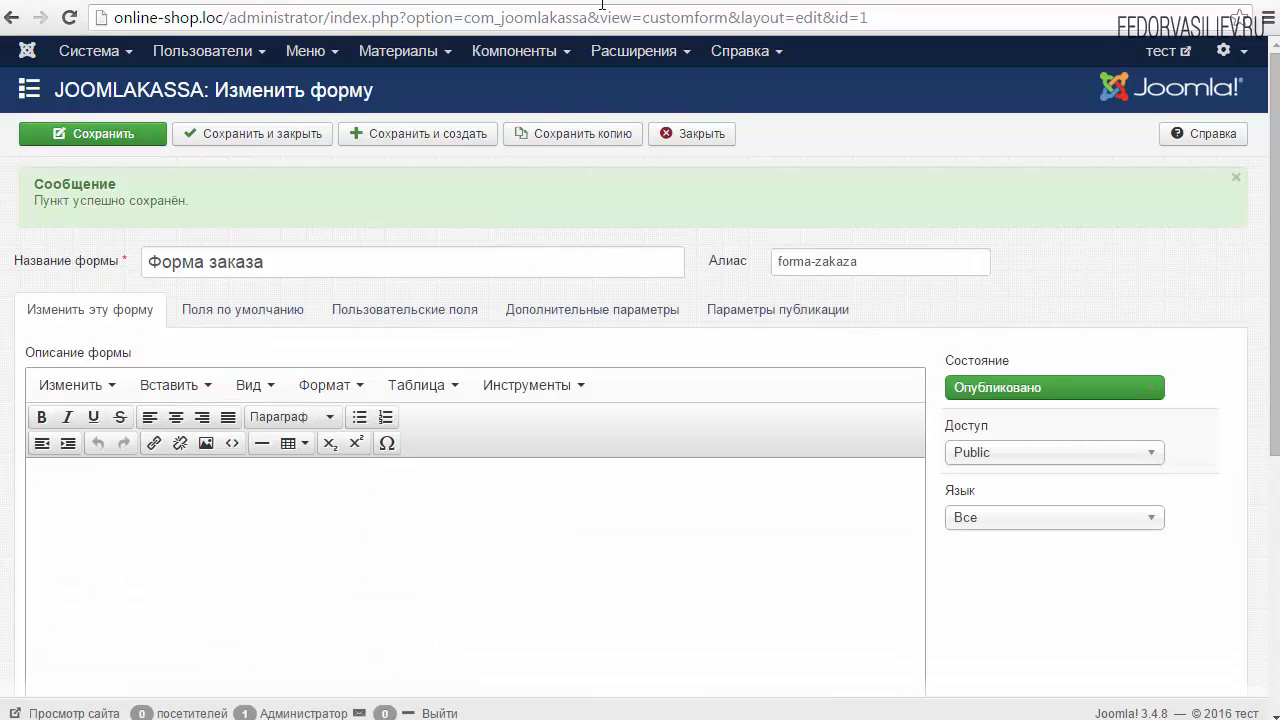
{"action": "left_click", "coordinate": [628, 3]}
{"action": "left_click", "coordinate": [66, 19]}
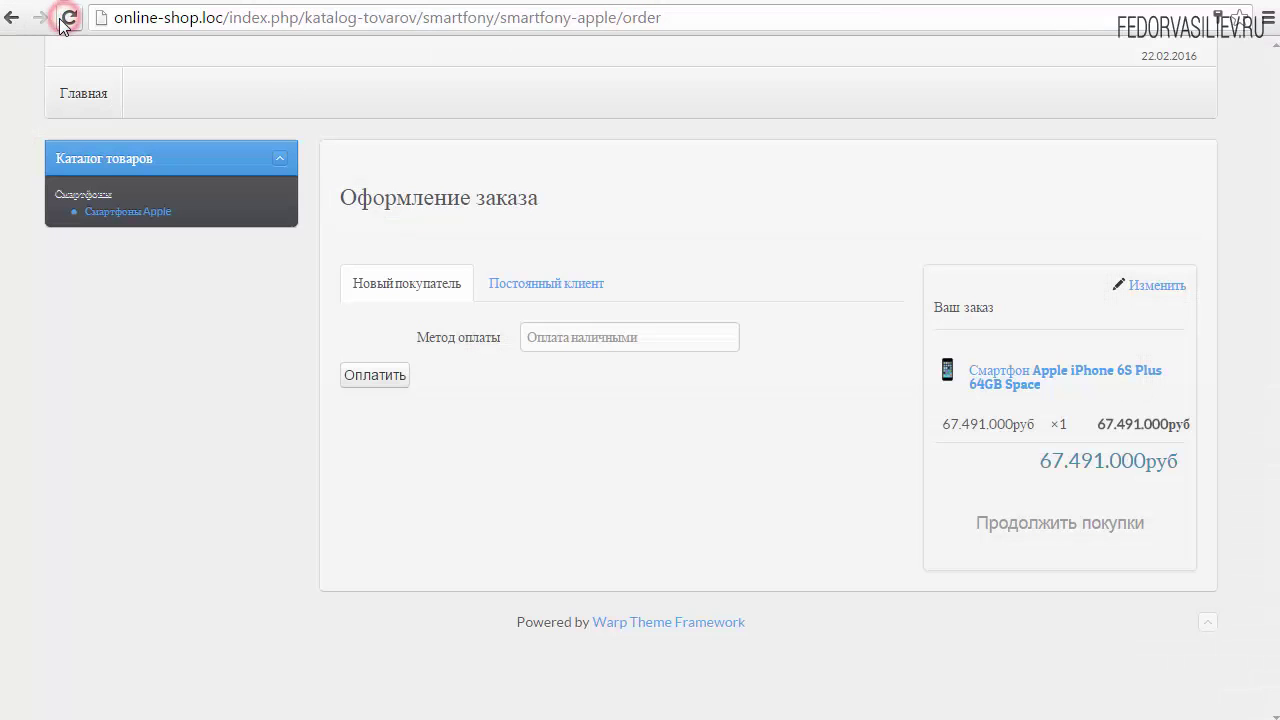
Step: Close the form editor and make "Форма заказа" the default form in the form manager
{"action": "left_click", "coordinate": [508, 2]}
{"action": "left_click", "coordinate": [679, 136]}
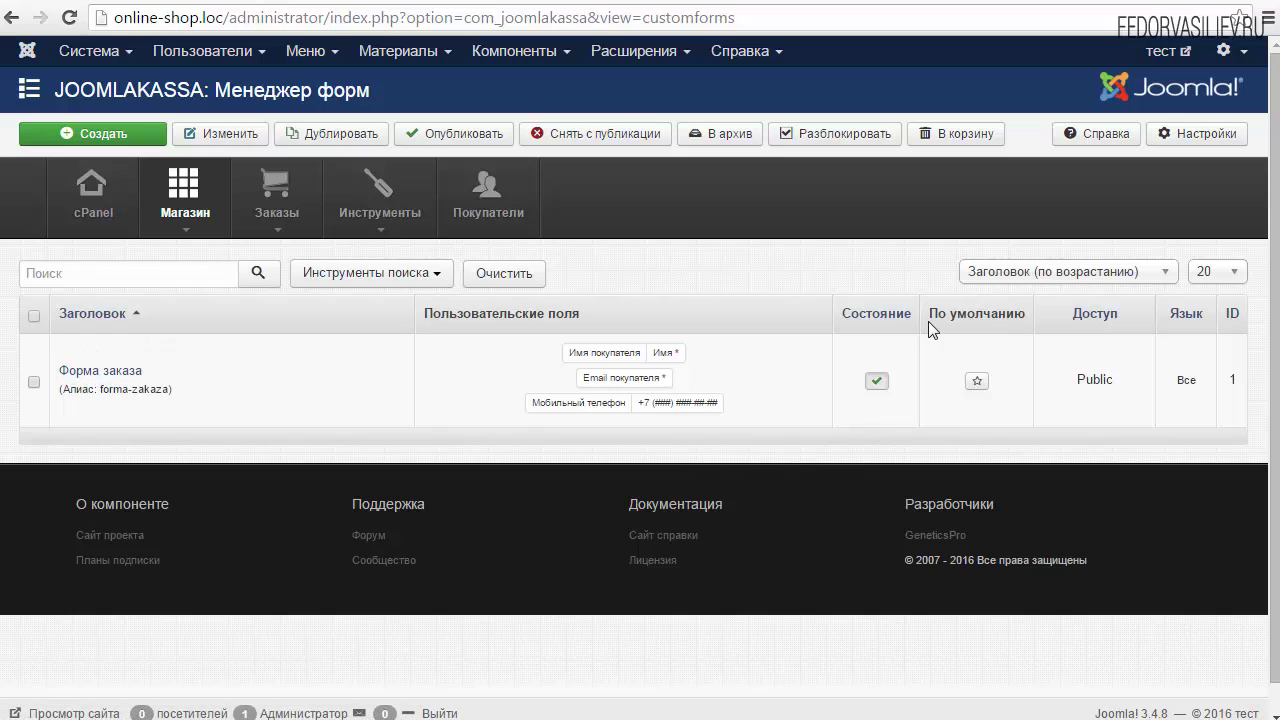
{"action": "left_click", "coordinate": [976, 381]}
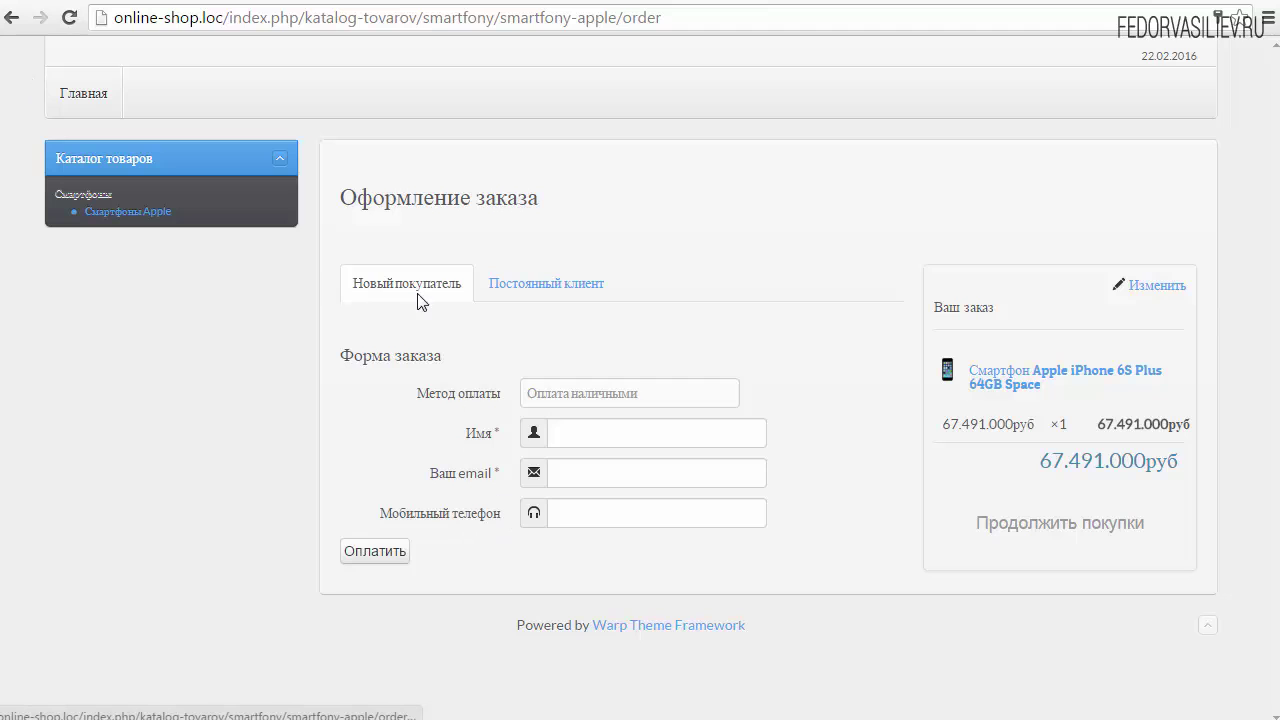
Step: Check the form's title and mobile phone field on the store's checkout page against its entry in the form manager
{"action": "left_click_drag", "start_coordinate": [340, 356], "coordinate": [486, 362]}
{"action": "left_click", "coordinate": [480, 352]}
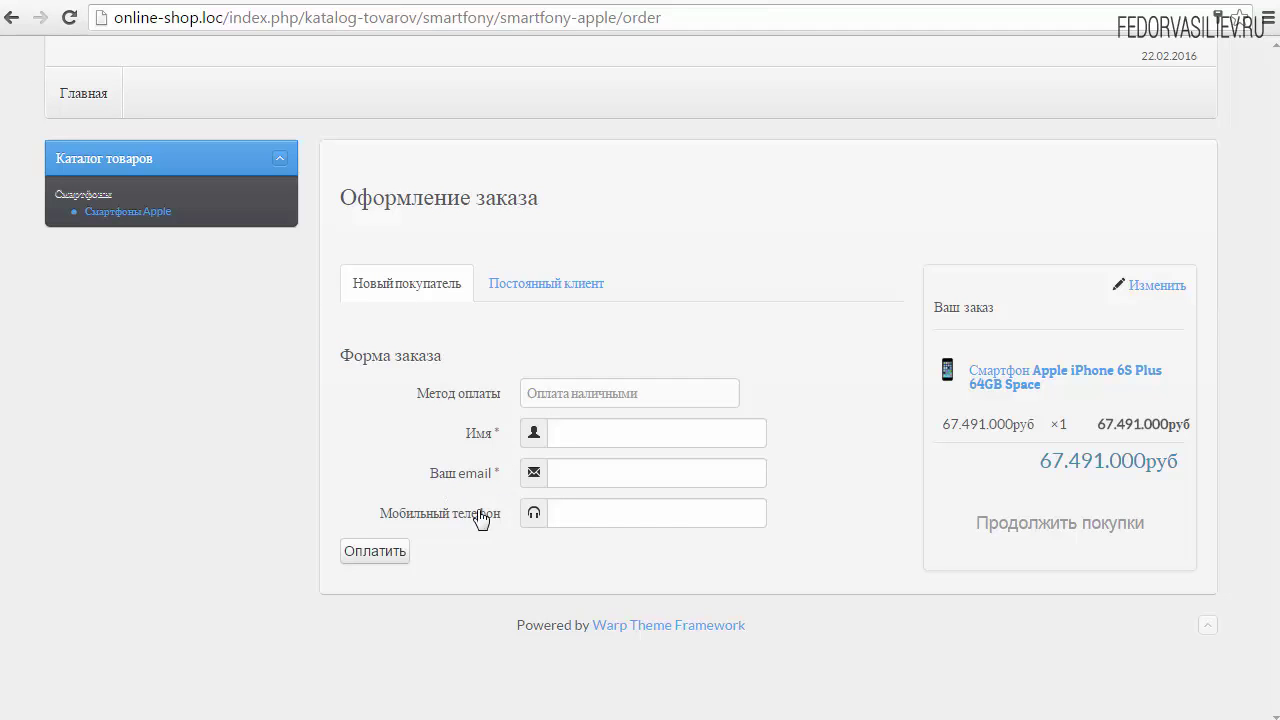
{"action": "left_click", "coordinate": [568, 516]}
{"action": "left_click", "coordinate": [592, 515]}
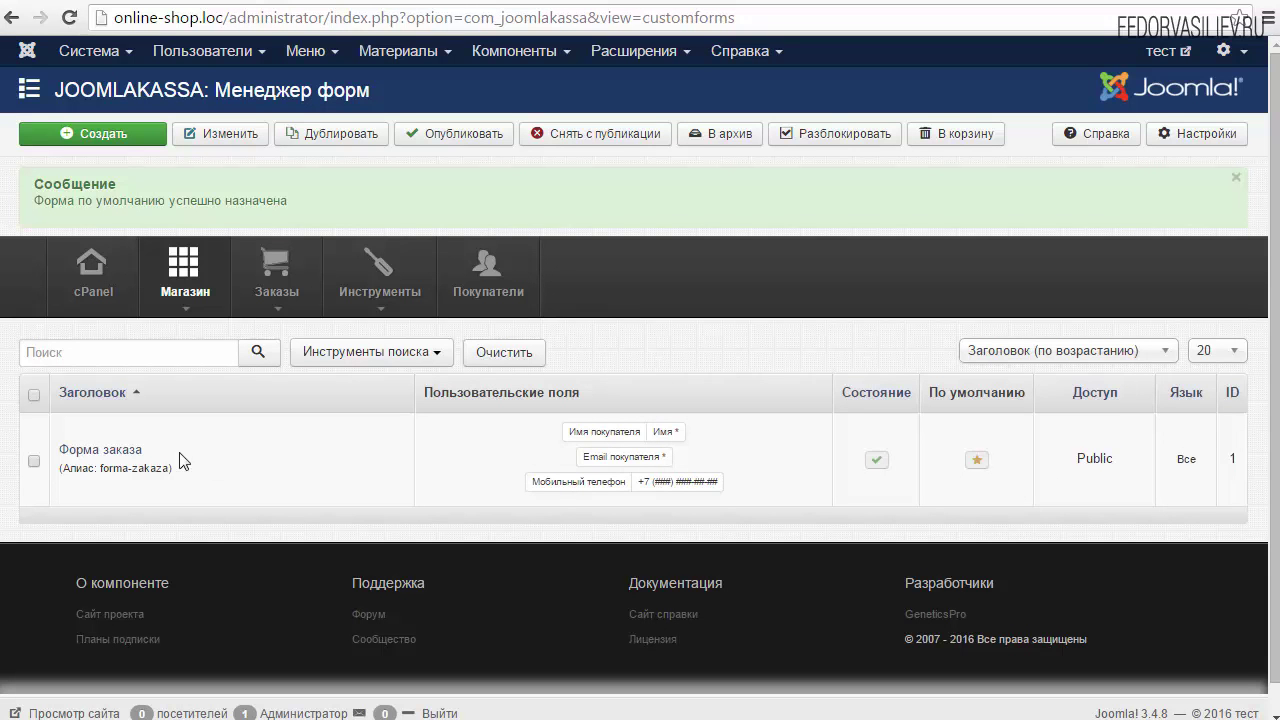
{"action": "left_click_drag", "start_coordinate": [146, 450], "coordinate": [70, 450]}
{"action": "left_click", "coordinate": [289, 472]}
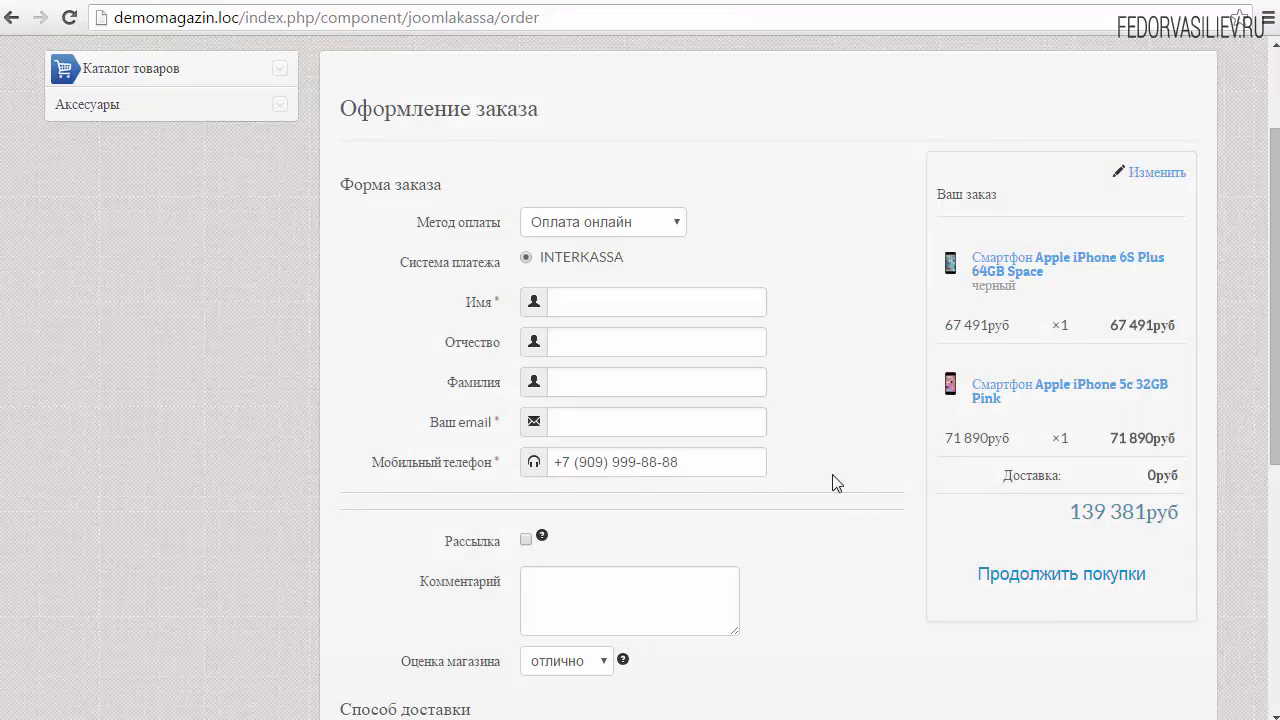
Step: Examine the newsletter, comment and shop rating fields on the demo shop's order page, trying the newsletter checkbox and comment box
{"action": "triple_click", "coordinate": [455, 190]}
{"action": "scroll", "coordinate": [285, 218], "scroll_direction": "down", "scroll_amount": 2}
{"action": "left_click_drag", "start_coordinate": [430, 338], "coordinate": [475, 345]}
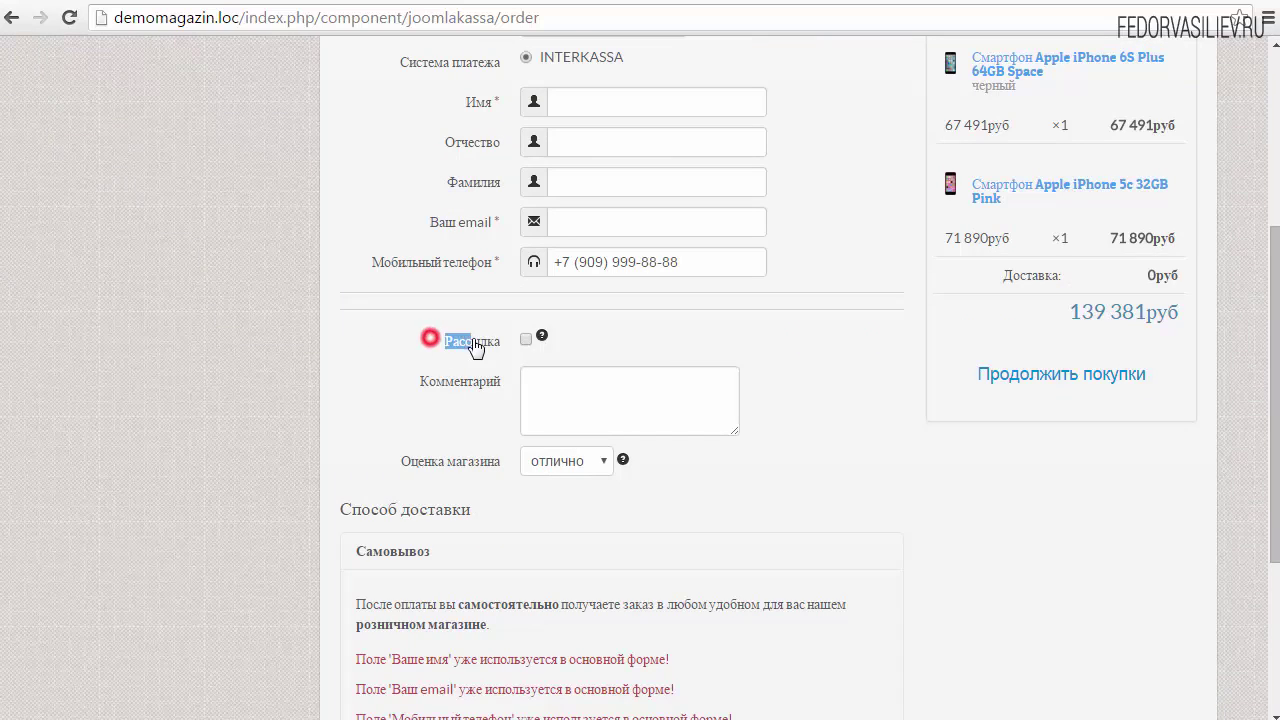
{"action": "left_click_drag", "start_coordinate": [400, 366], "coordinate": [450, 385]}
{"action": "double_click", "coordinate": [424, 461]}
{"action": "left_click", "coordinate": [462, 434]}
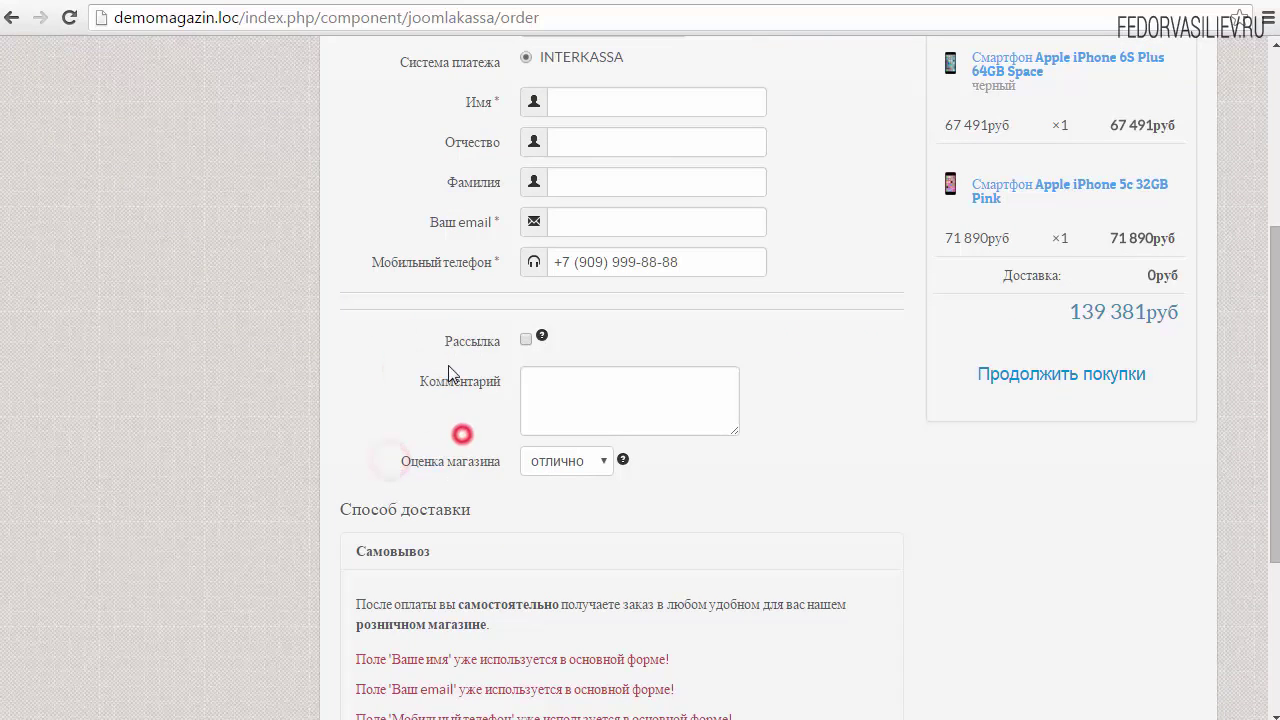
{"action": "left_click", "coordinate": [526, 340]}
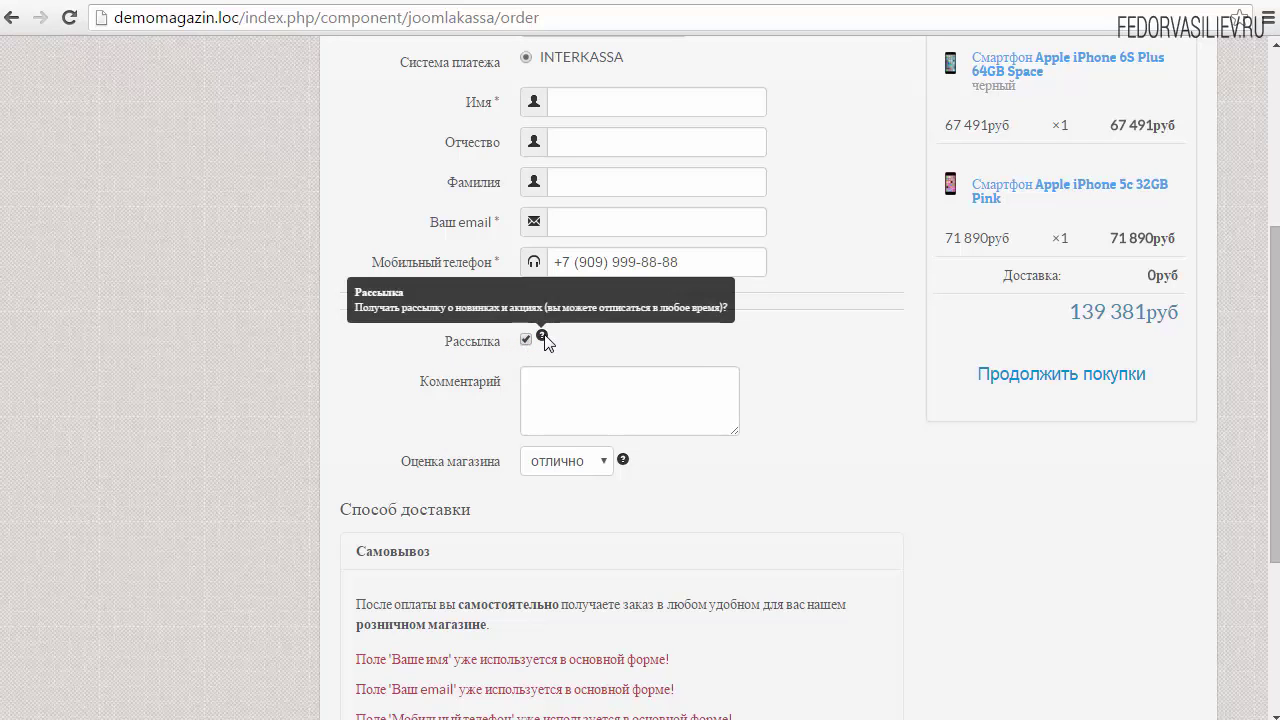
{"action": "left_click", "coordinate": [557, 391]}
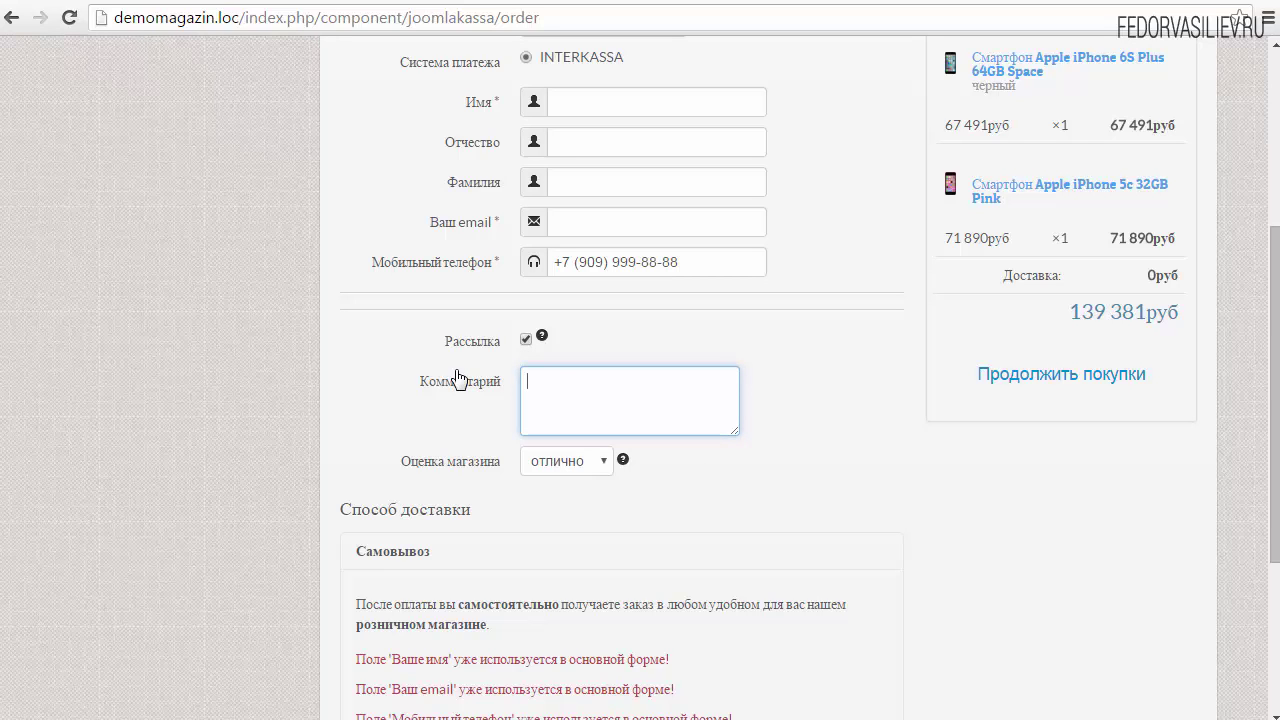
Step: Examine the comment box and the shop rating options on the demo shop's order page
{"action": "left_click", "coordinate": [569, 380]}
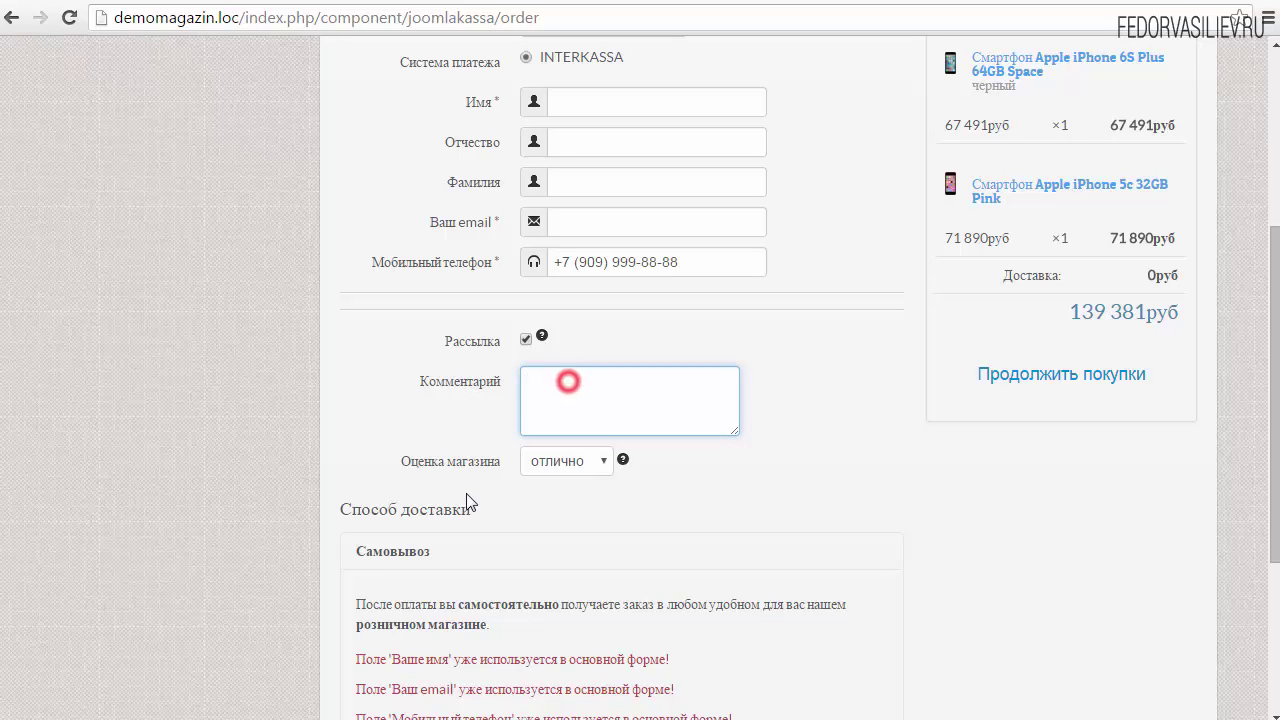
{"action": "left_click", "coordinate": [600, 472]}
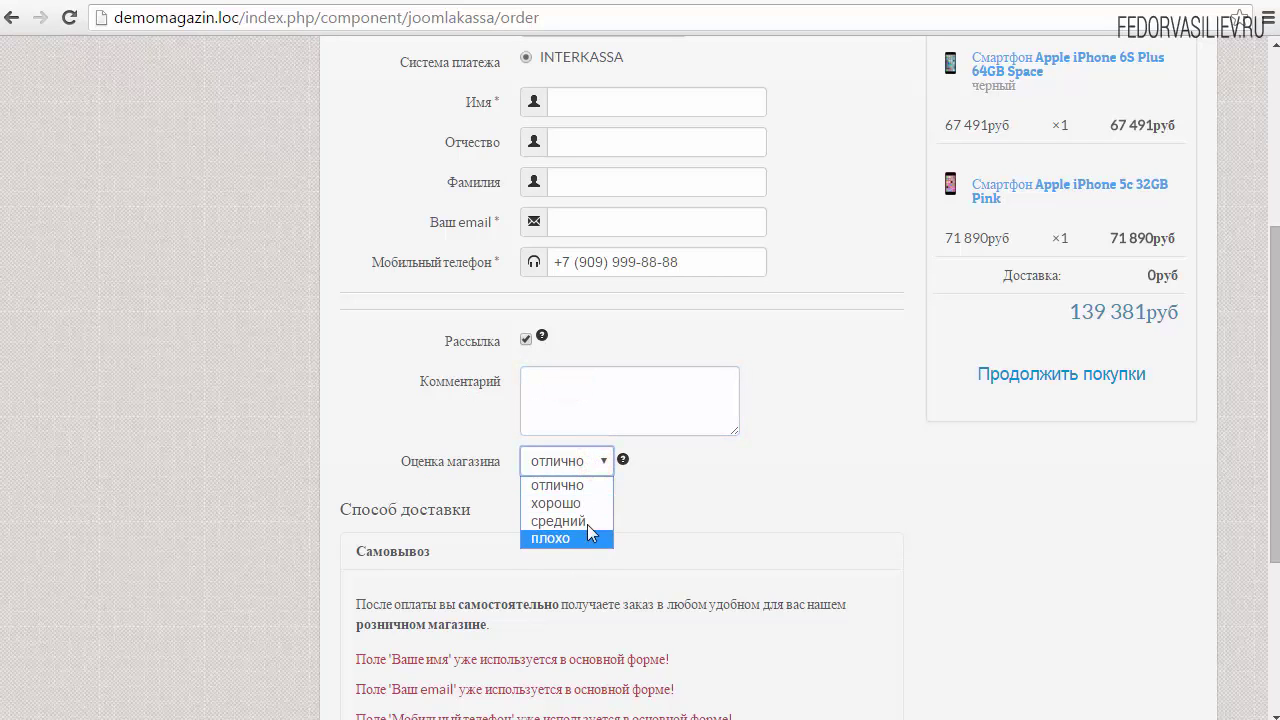
{"action": "left_click", "coordinate": [678, 464]}
{"action": "scroll", "coordinate": [542, 425], "scroll_direction": "up", "scroll_amount": 1}
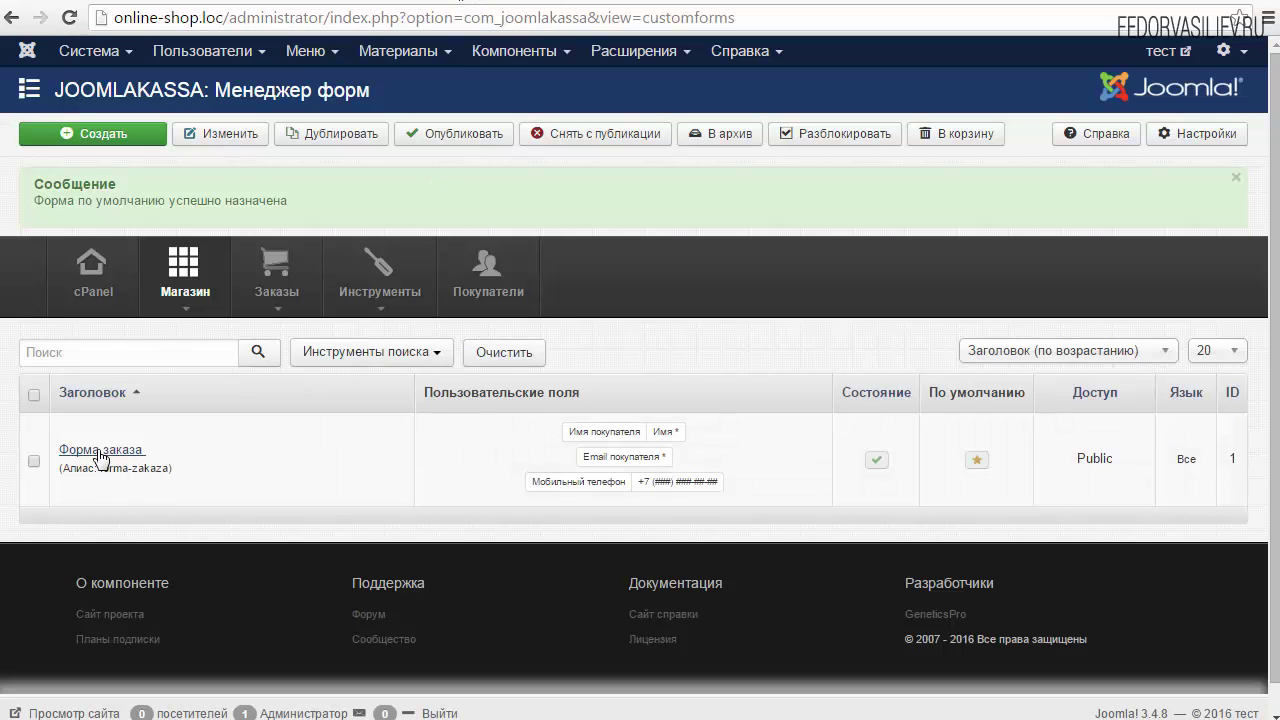
Step: Open the custom fields of "Форма заказа" for editing and try the newsletter checkbox on the demo shop's order page
{"action": "left_click", "coordinate": [97, 449]}
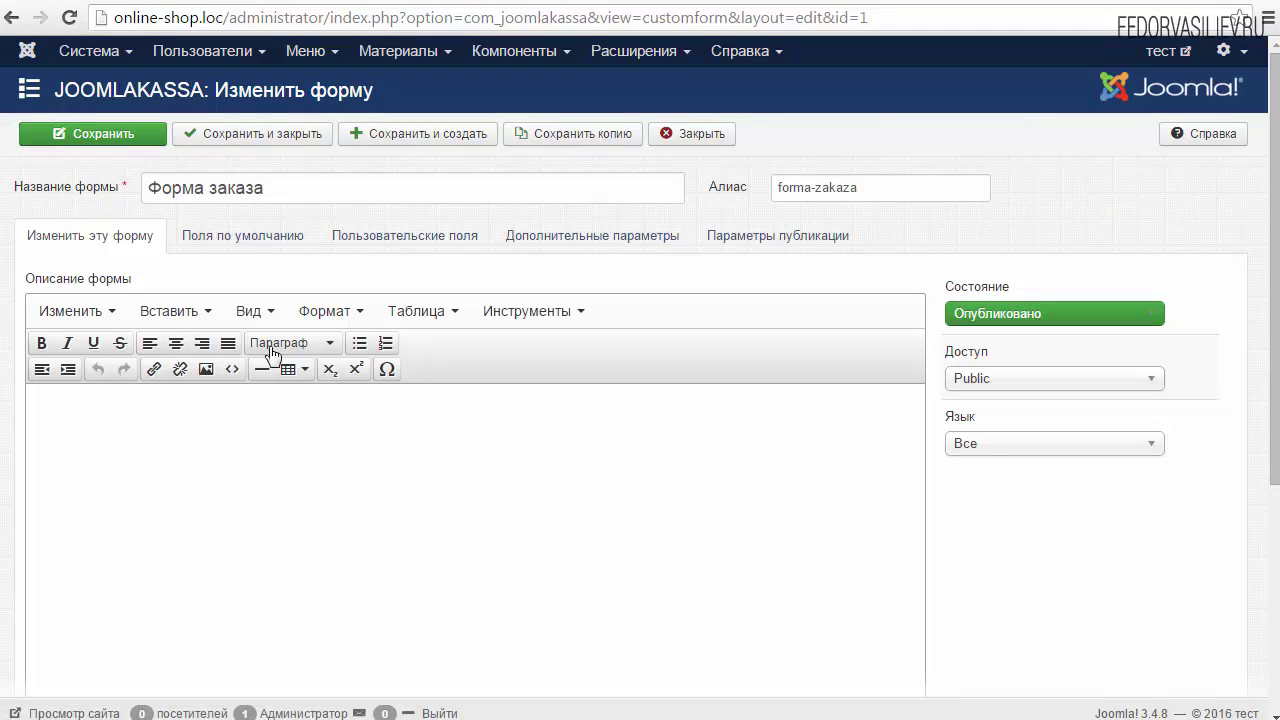
{"action": "left_click", "coordinate": [385, 248]}
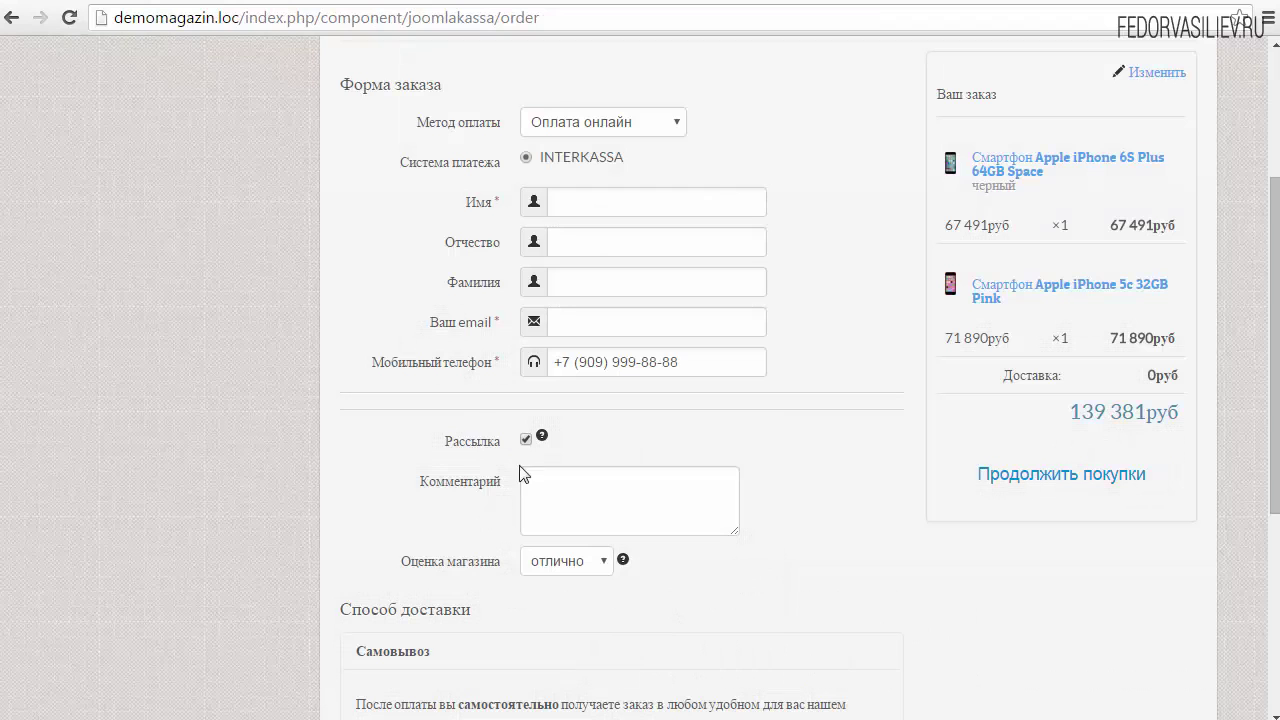
{"action": "left_click", "coordinate": [525, 439]}
{"action": "left_click", "coordinate": [526, 442]}
{"action": "left_click", "coordinate": [526, 442]}
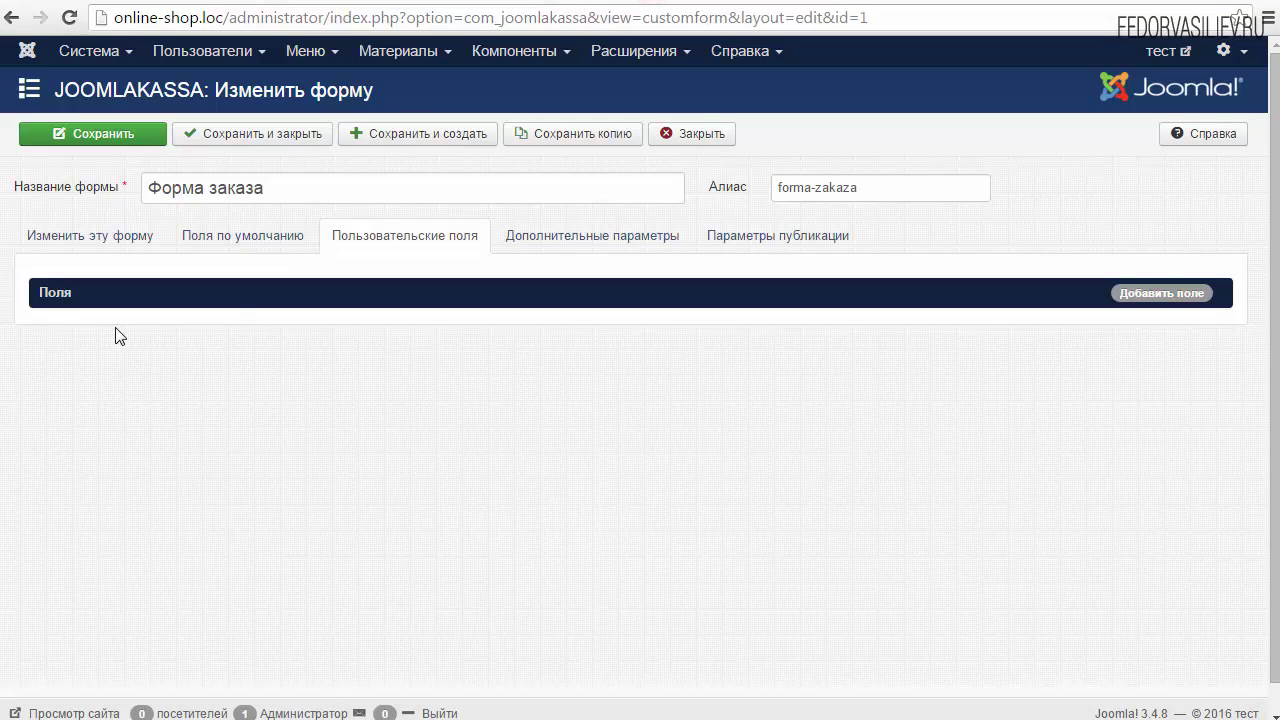
Step: Add a custom field to the order form with the label "Рассылка" and the field name "mailing"
{"action": "left_click", "coordinate": [131, 291]}
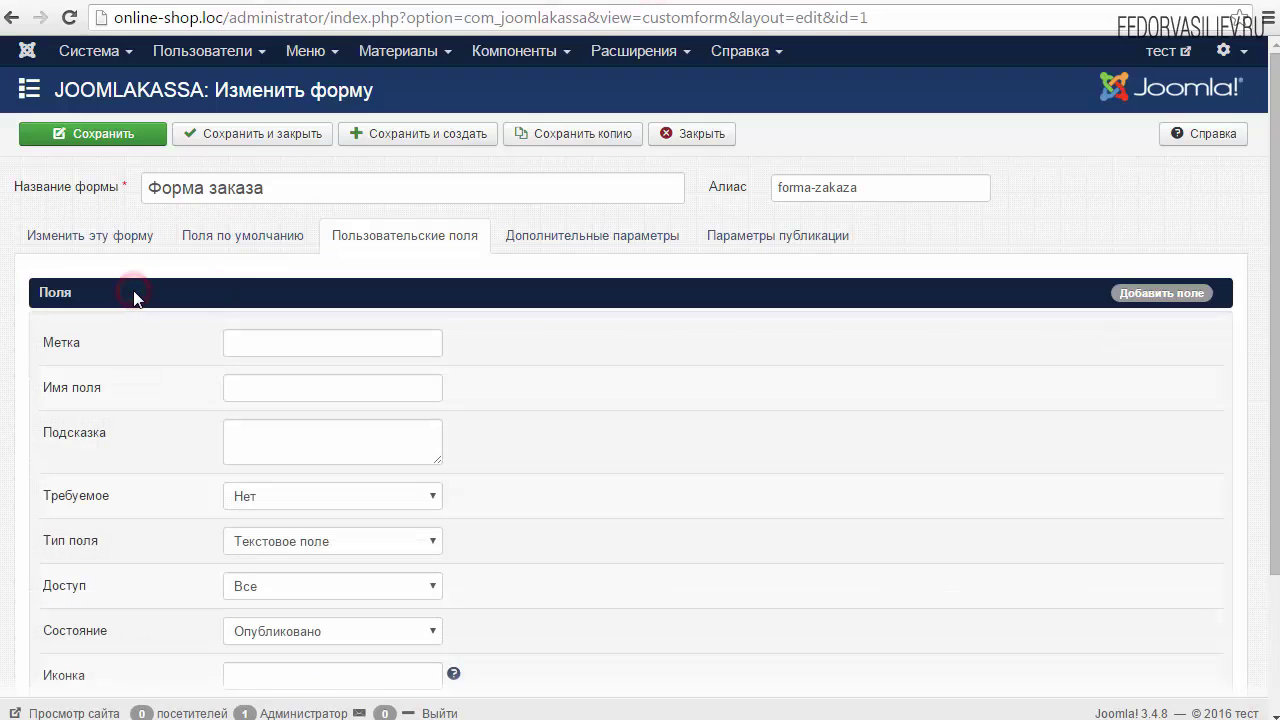
{"action": "right_click", "coordinate": [275, 338]}
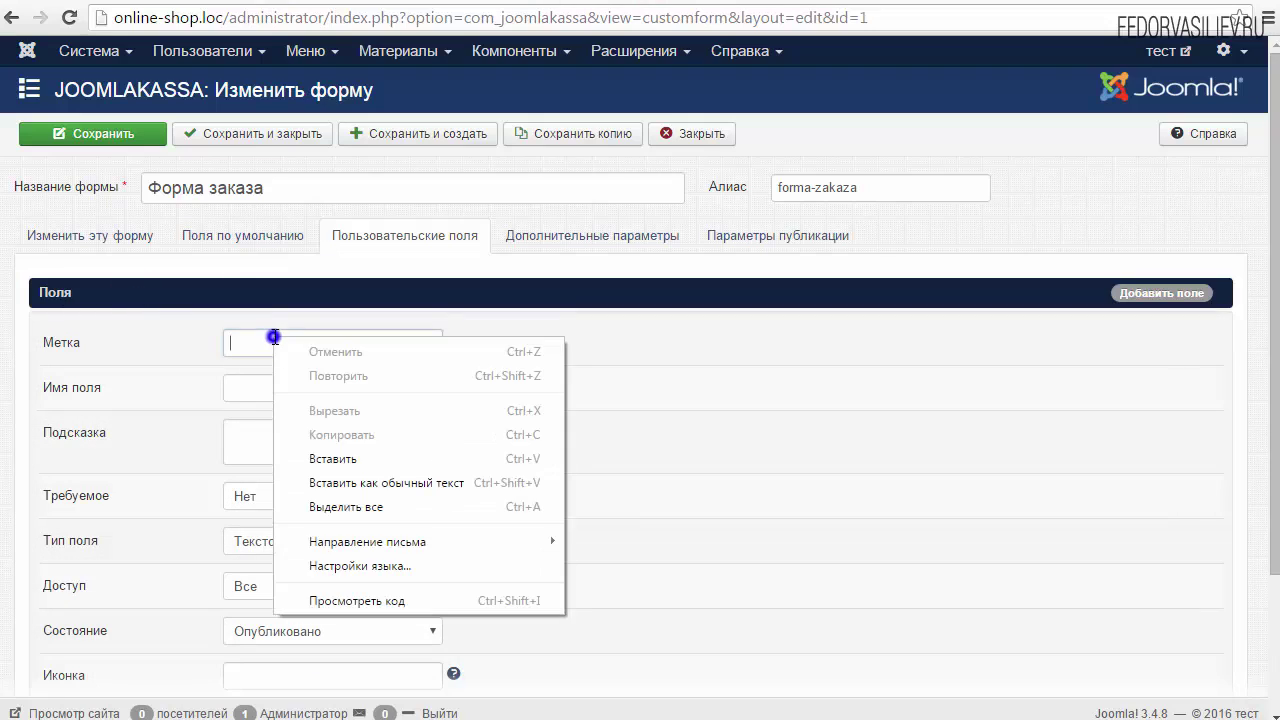
{"action": "left_click", "coordinate": [337, 455]}
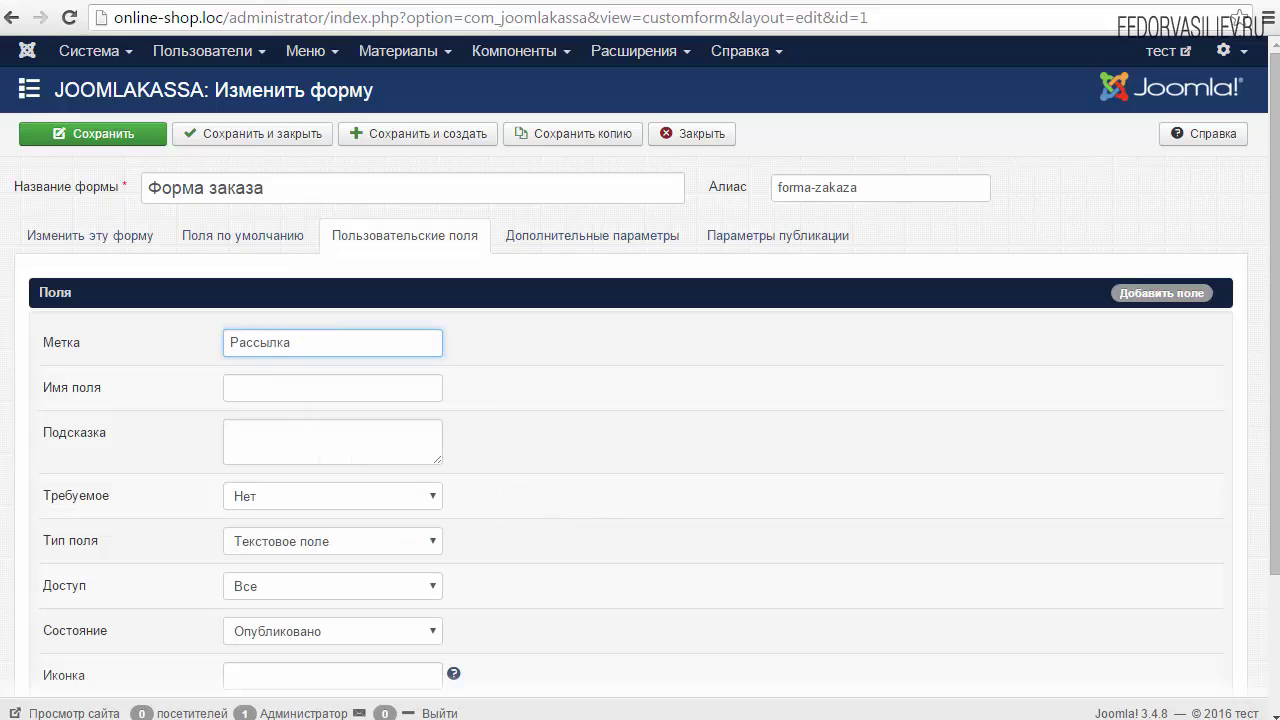
{"action": "left_click", "coordinate": [235, 389]}
{"action": "type", "text": "mailing"}
{"action": "key", "text": "Tab"}
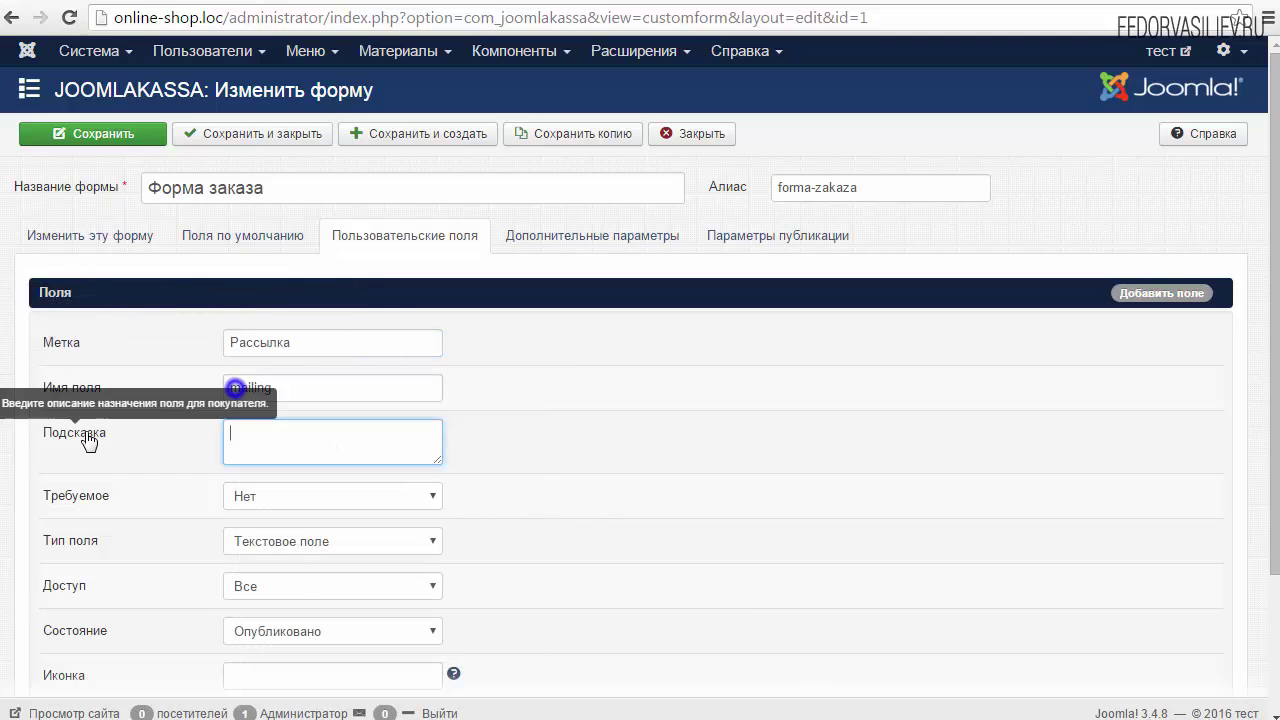
Step: Fill the newsletter field's hint with "Получать рассылку о новинках и акциях (вы можете отписаться в любое время)?", using the demo shop's field as reference
{"action": "left_click", "coordinate": [312, 1]}
{"action": "mouse_move", "coordinate": [542, 437]}
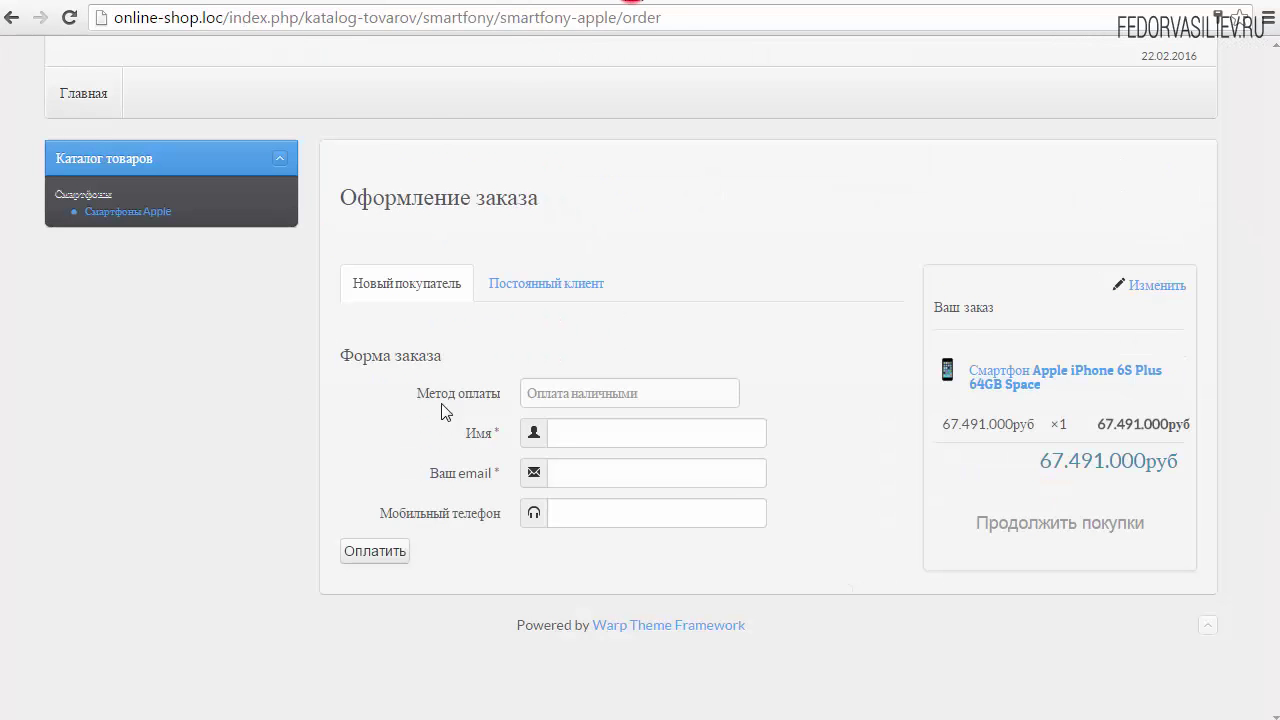
{"action": "left_click", "coordinate": [447, 3]}
{"action": "left_click_drag", "start_coordinate": [440, 461], "coordinate": [514, 543]}
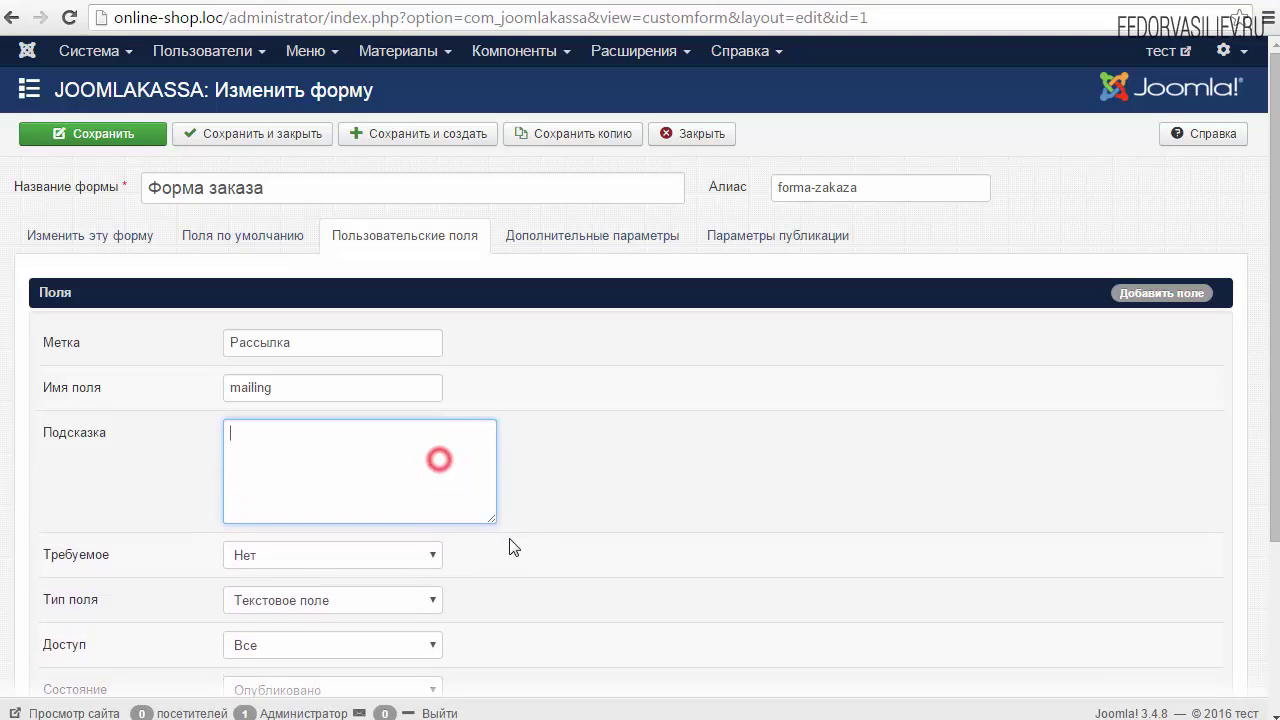
{"action": "right_click", "coordinate": [278, 468]}
{"action": "left_click", "coordinate": [337, 582]}
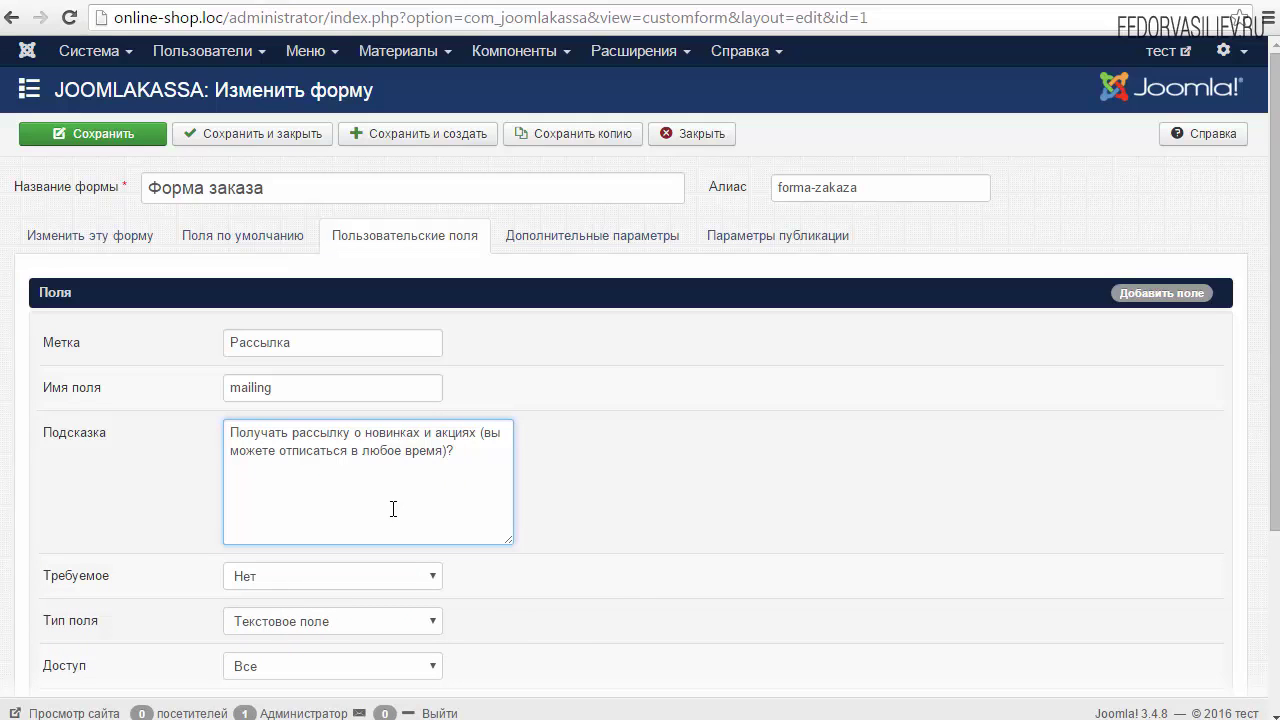
{"action": "scroll", "coordinate": [764, 628], "scroll_direction": "down", "scroll_amount": 1}
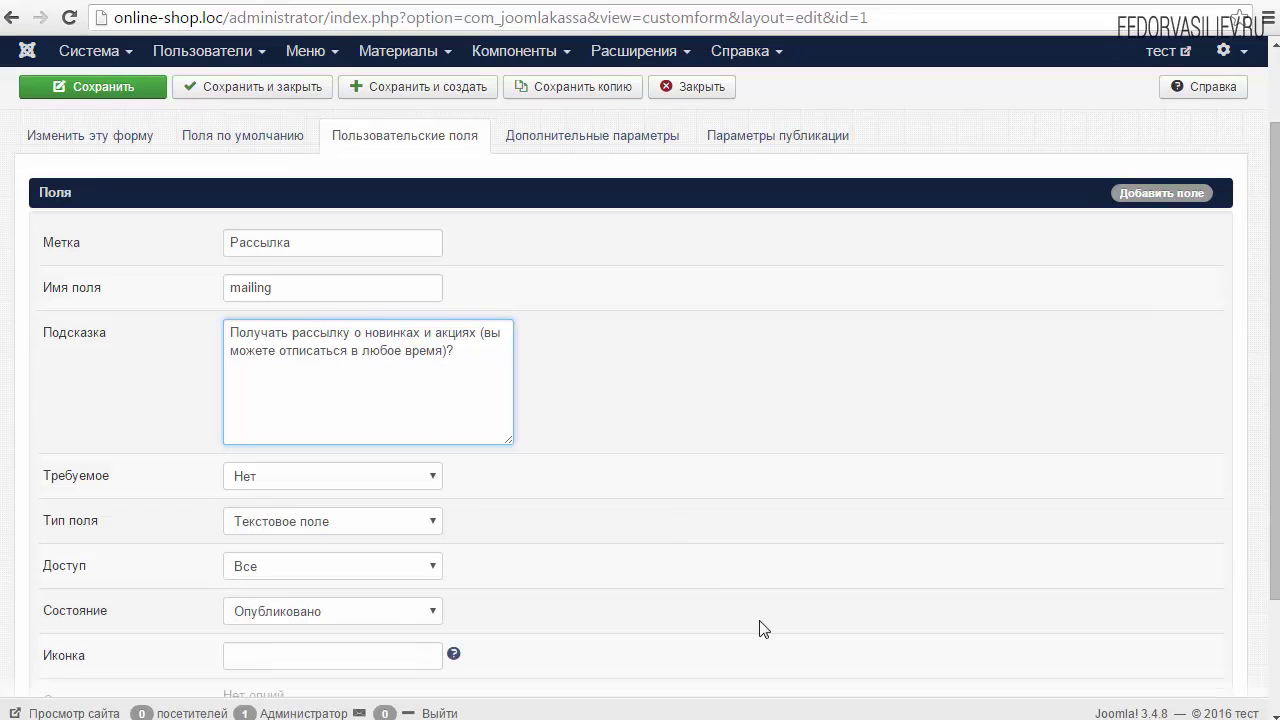
{"action": "left_click_drag", "start_coordinate": [486, 354], "coordinate": [232, 333]}
{"action": "left_click", "coordinate": [302, 365]}
Step: Keep the newsletter field's required option at "Нет" and set its field type to "Флажок"
{"action": "left_click", "coordinate": [257, 479]}
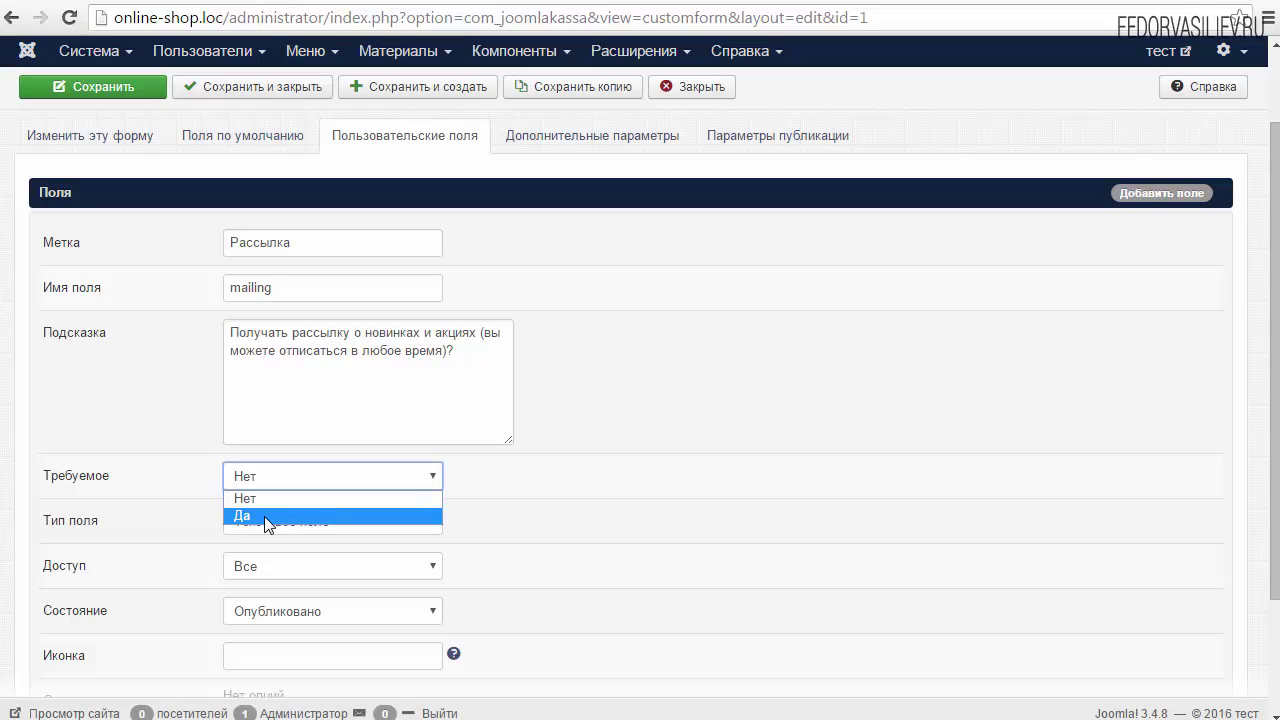
{"action": "left_click", "coordinate": [245, 500]}
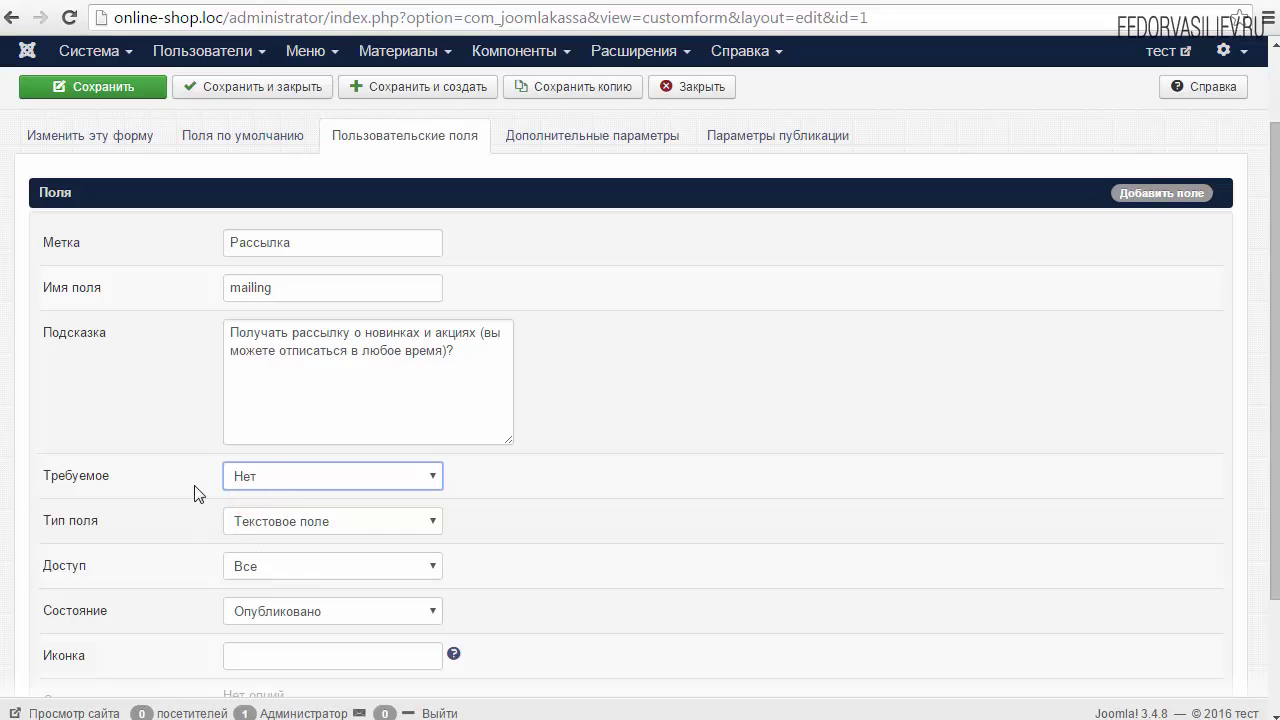
{"action": "left_click", "coordinate": [365, 524]}
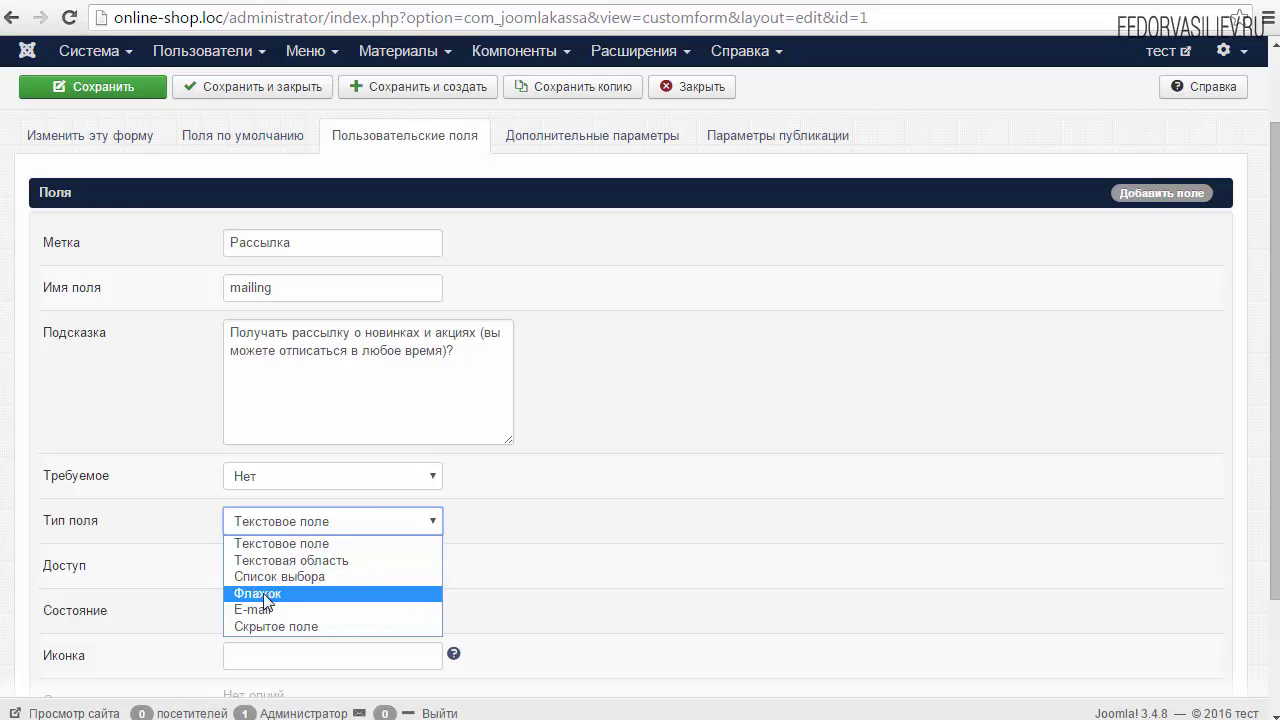
{"action": "left_click", "coordinate": [250, 593]}
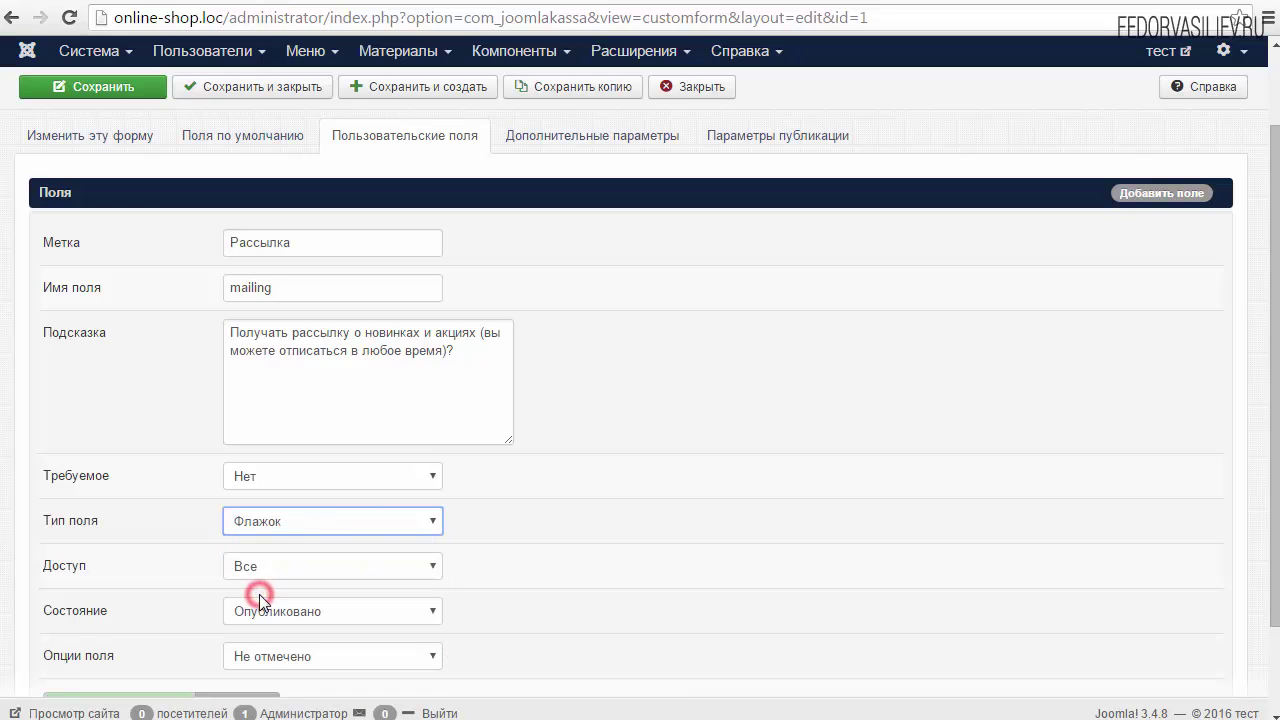
Step: Review the newsletter field's access and state options, keeping "Все" and "Опубликовано", and save the field
{"action": "scroll", "coordinate": [20, 480], "scroll_direction": "down", "scroll_amount": 2}
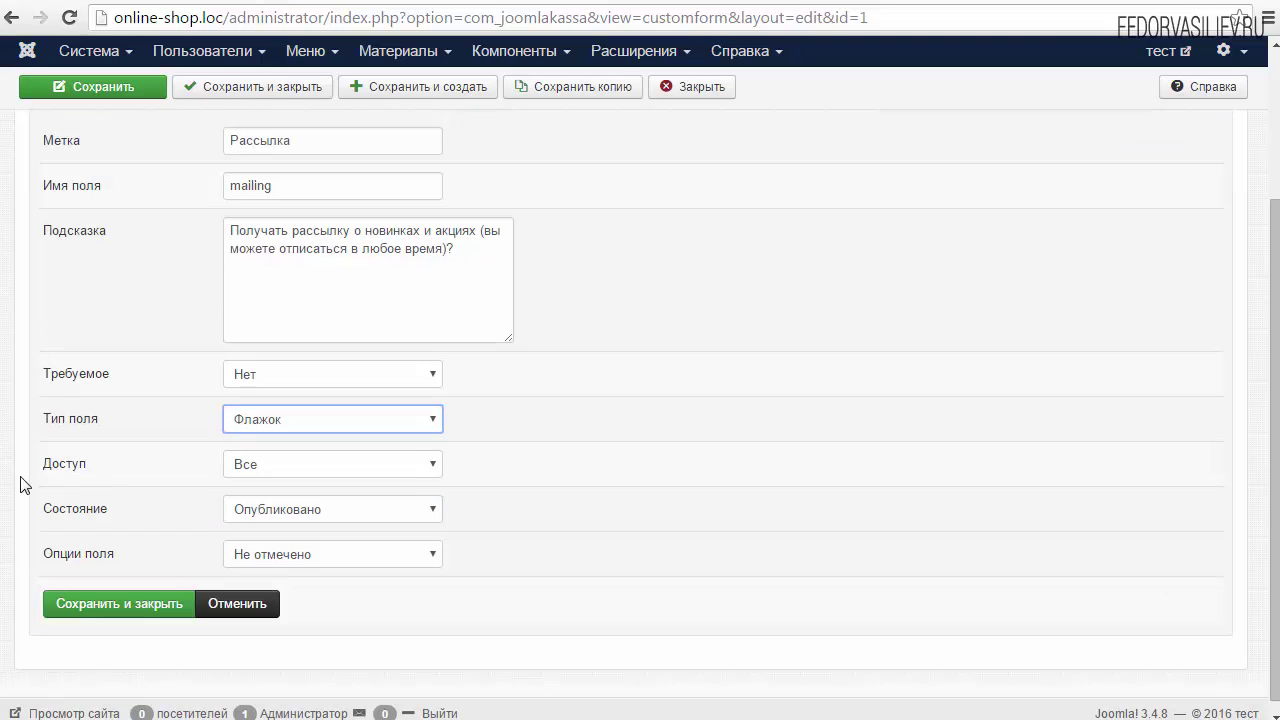
{"action": "left_click", "coordinate": [280, 464]}
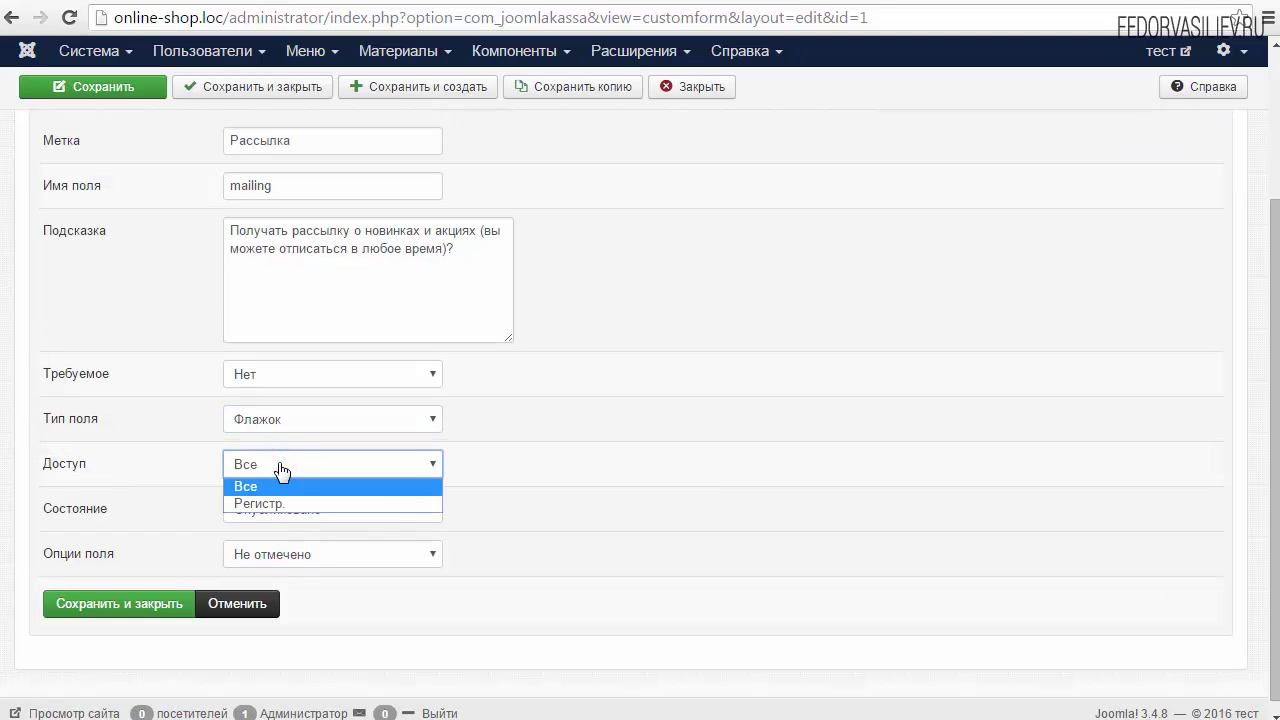
{"action": "left_click", "coordinate": [517, 463]}
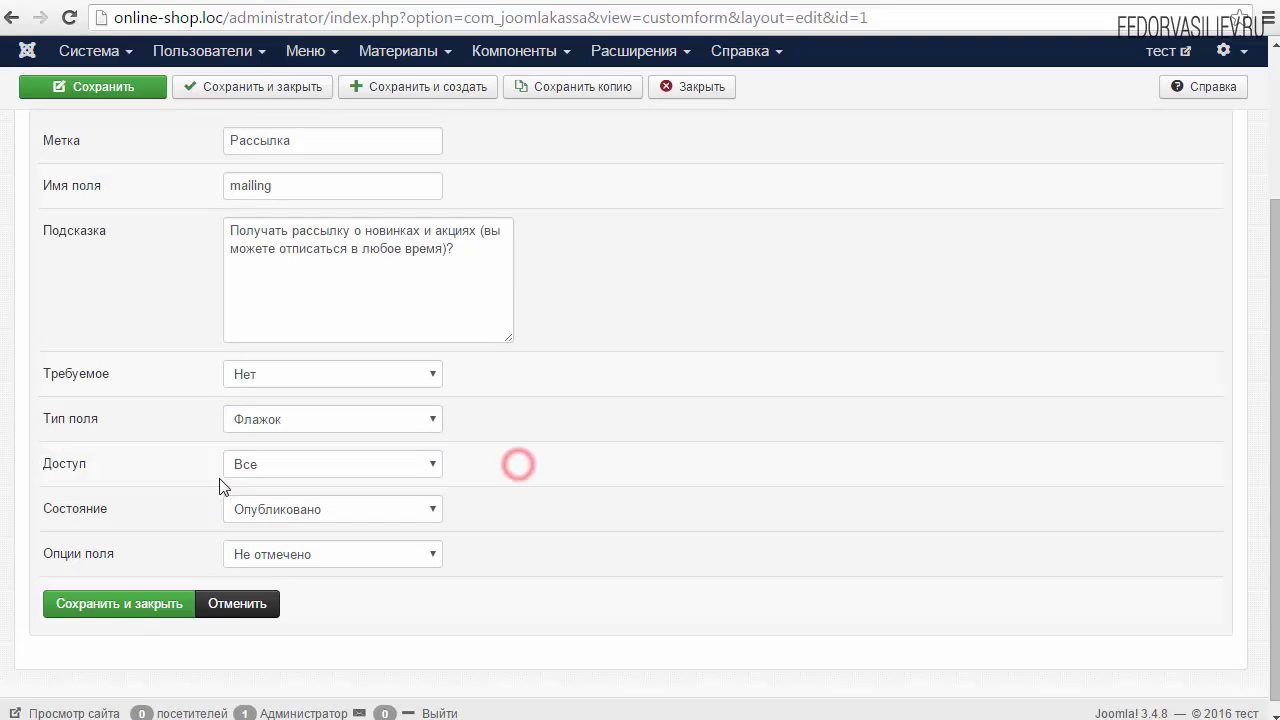
{"action": "left_click", "coordinate": [266, 464]}
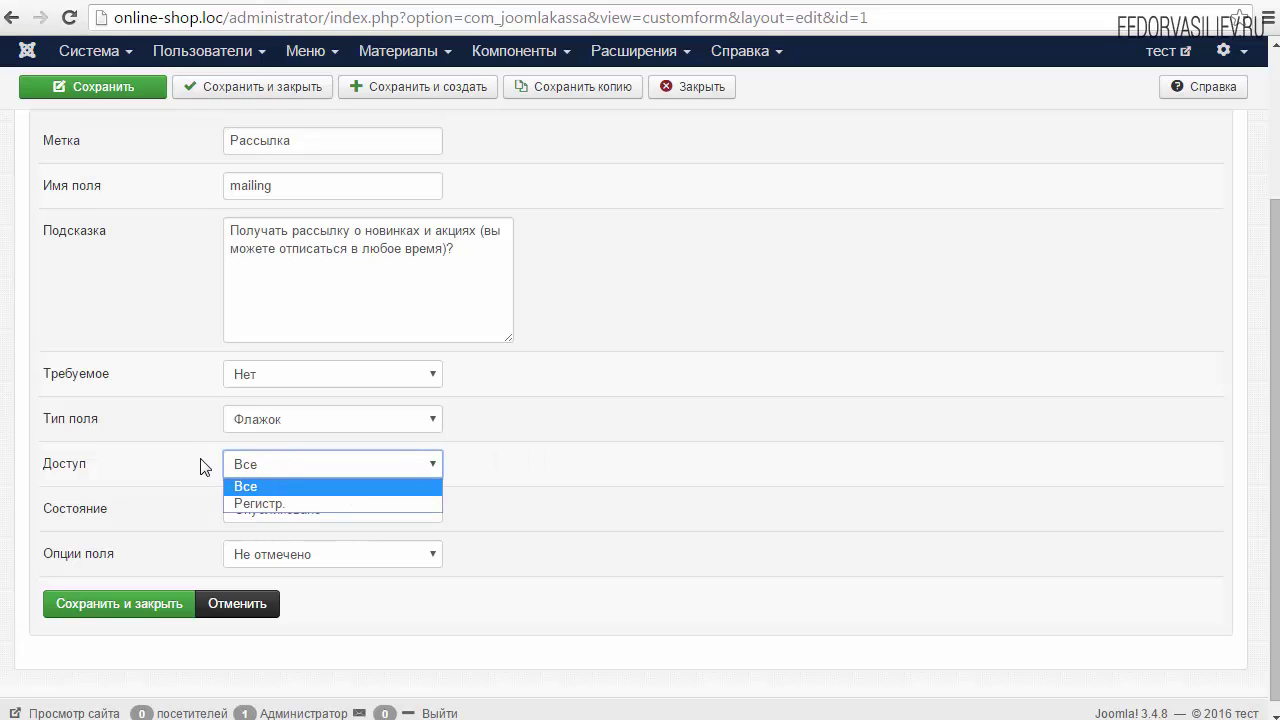
{"action": "left_click", "coordinate": [200, 463]}
{"action": "left_click", "coordinate": [256, 510]}
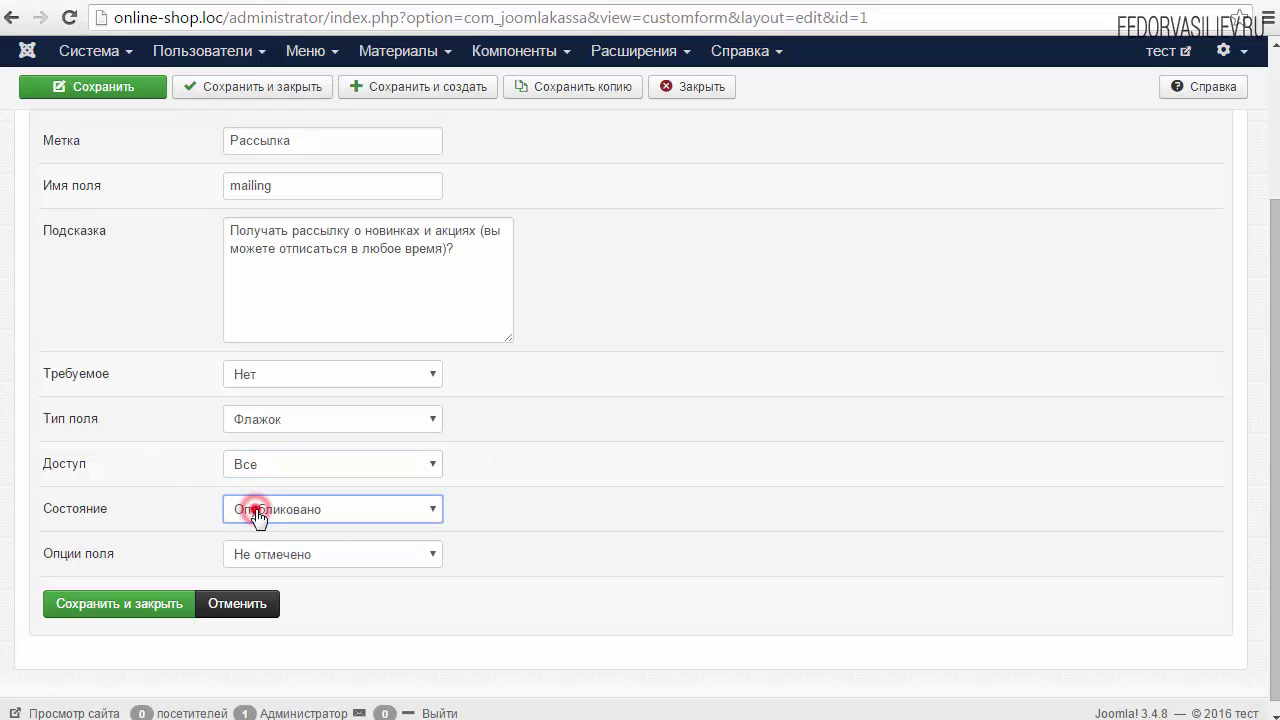
{"action": "left_click", "coordinate": [350, 517]}
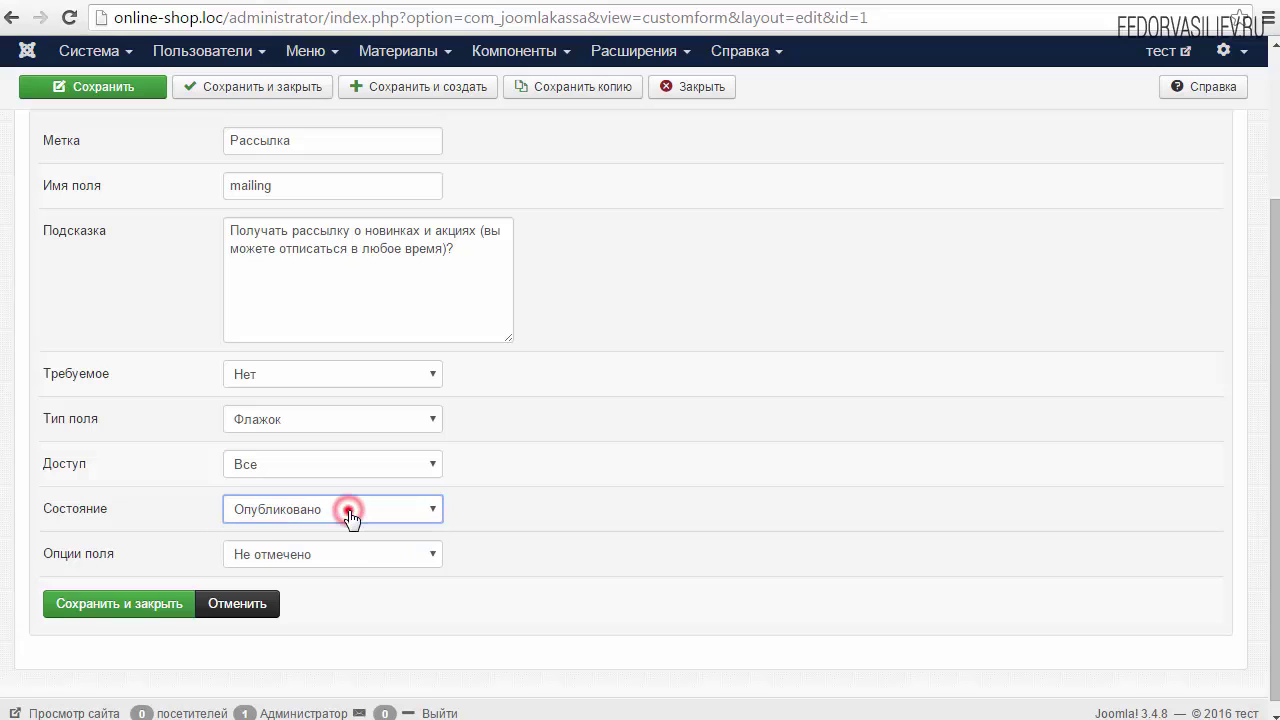
{"action": "scroll", "coordinate": [135, 549], "scroll_direction": "down", "scroll_amount": 1}
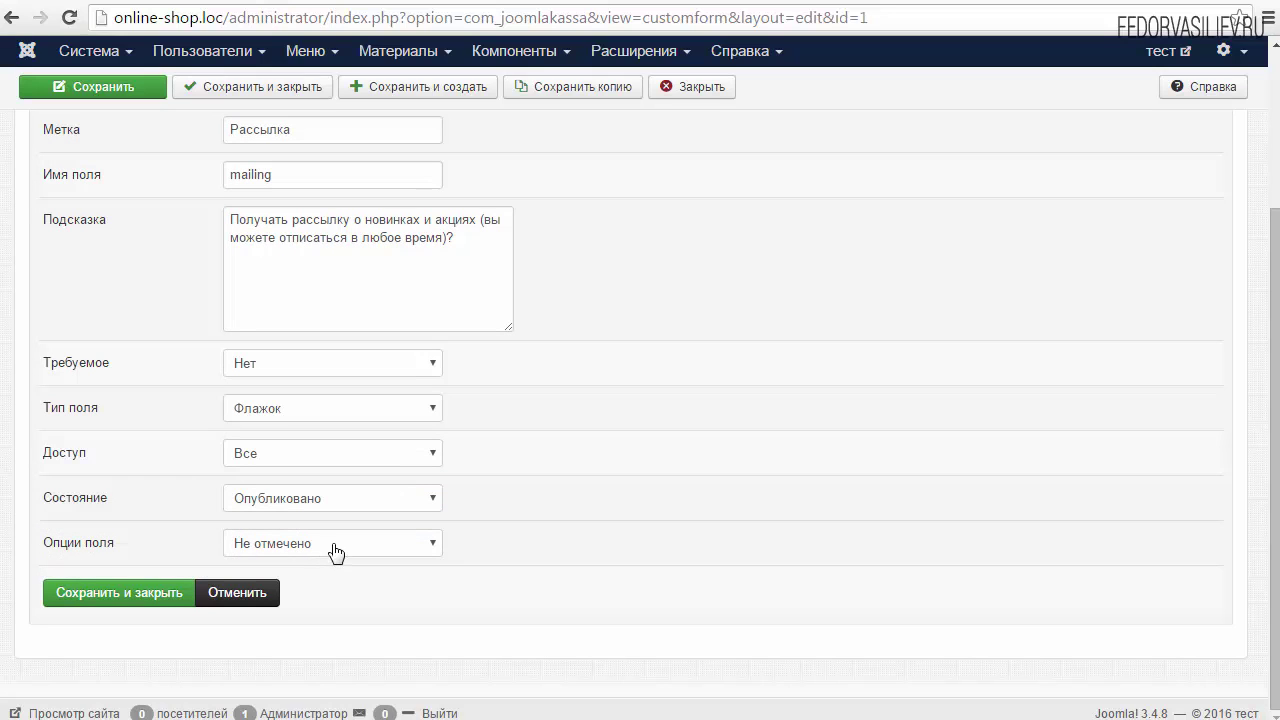
{"action": "left_click", "coordinate": [126, 598]}
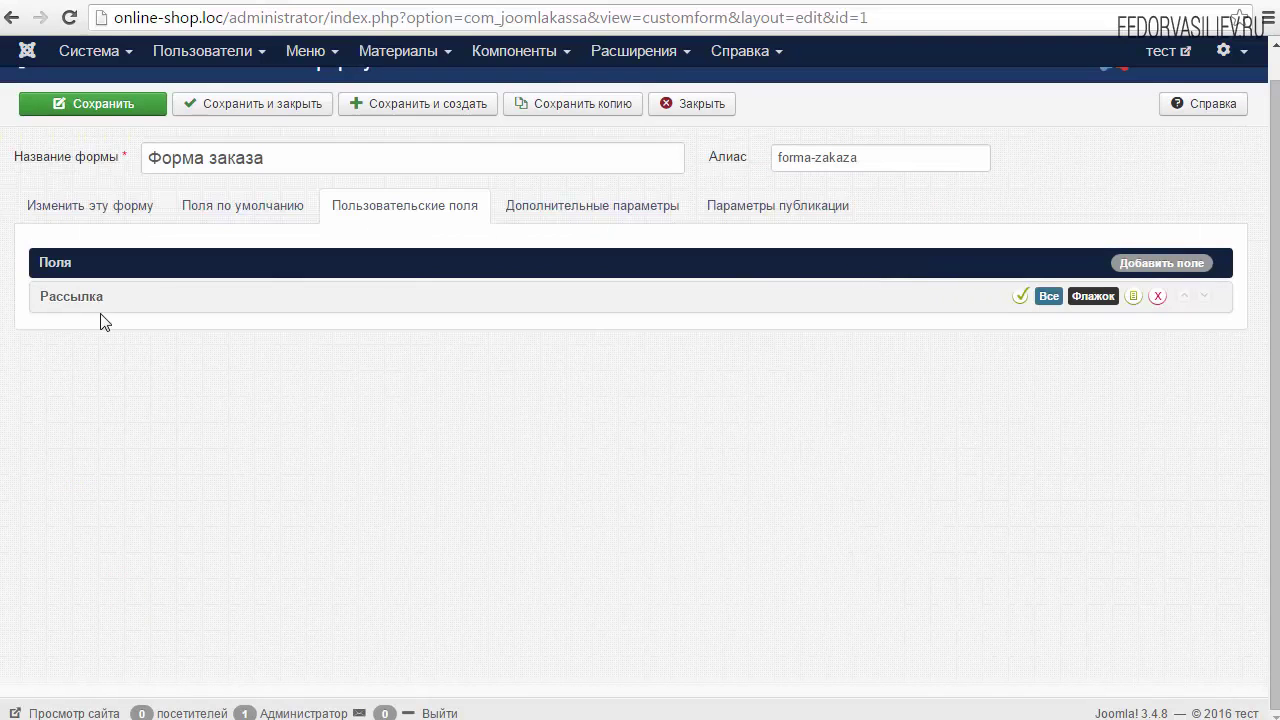
Step: Save the order form and check the newsletter field and its hint on the store's reloaded checkout page
{"action": "left_click", "coordinate": [104, 103]}
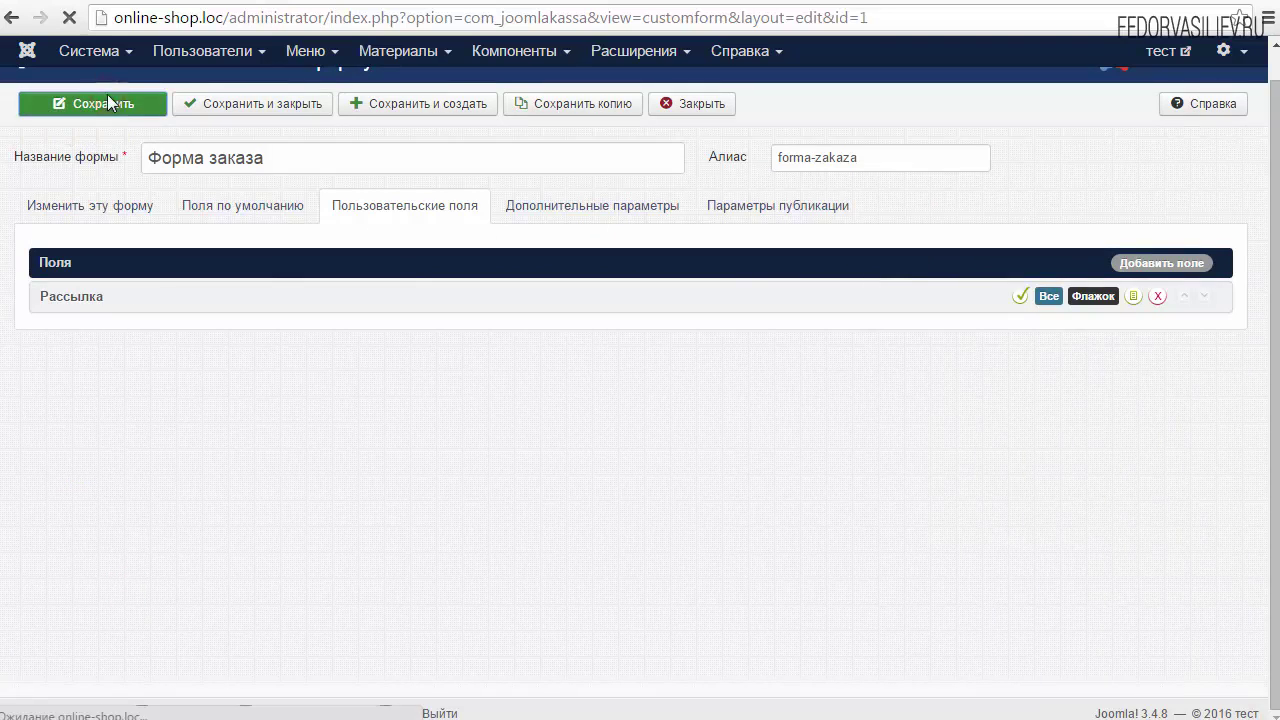
{"action": "key", "text": "ctrl+Tab"}
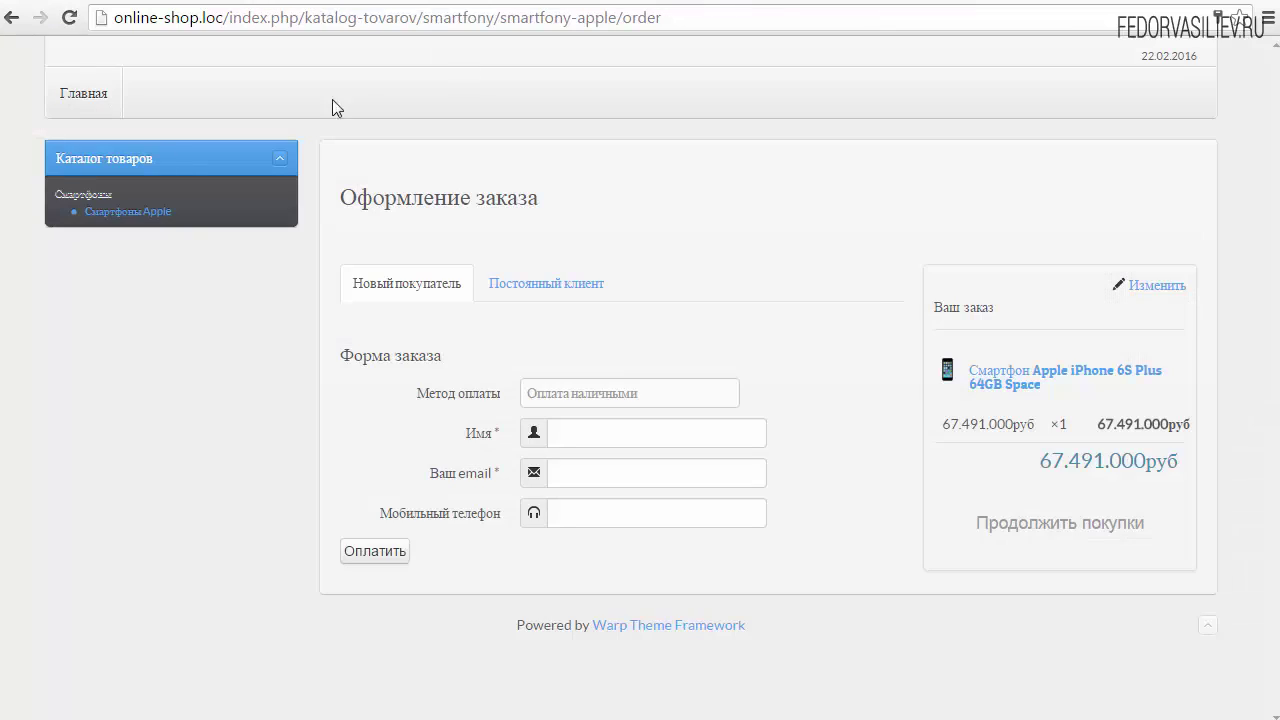
{"action": "left_click", "coordinate": [69, 17]}
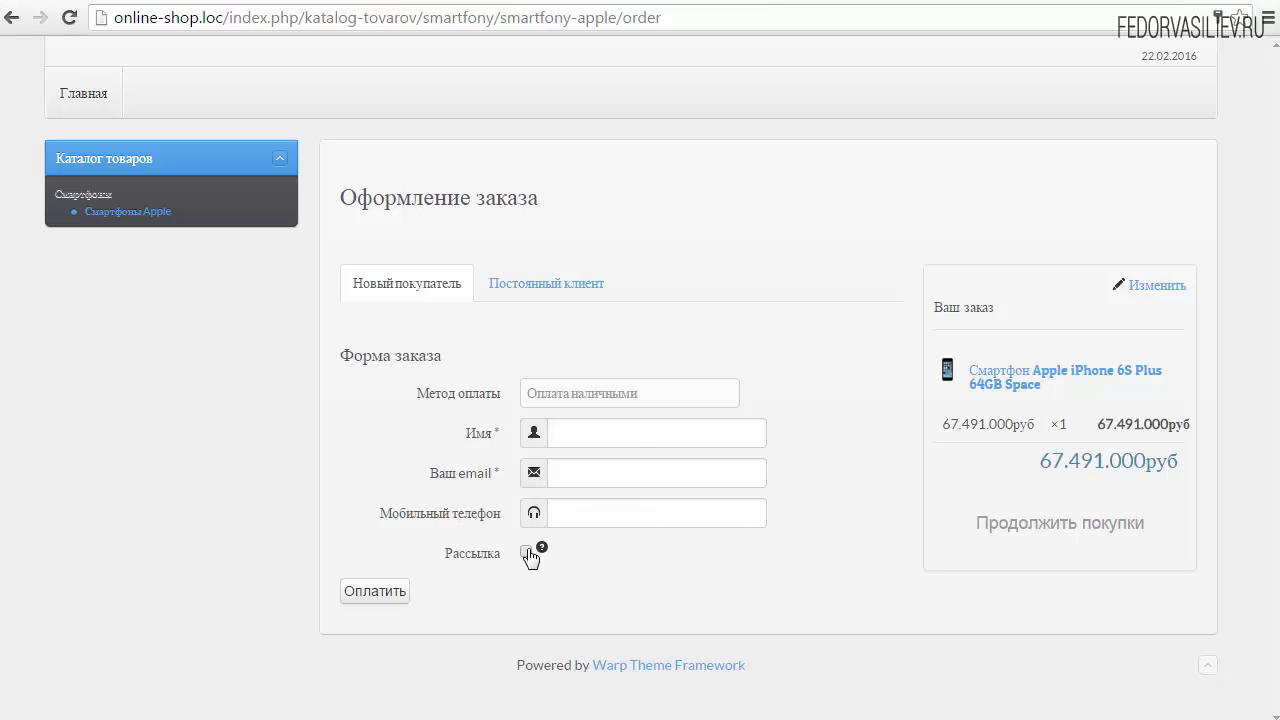
{"action": "mouse_move", "coordinate": [543, 546]}
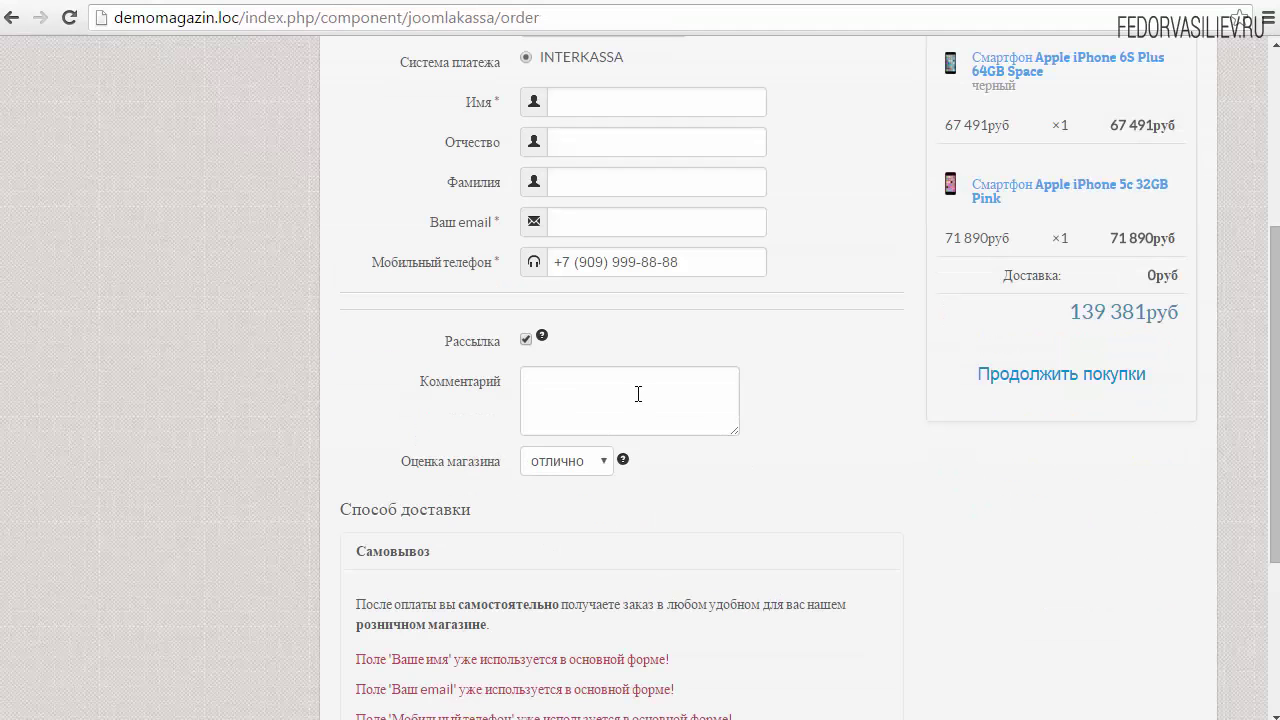
Step: Add another custom field to the order form, labelled "Комментарий" with the label copied from the demo shop's order page
{"action": "left_click", "coordinate": [637, 392]}
{"action": "left_click_drag", "start_coordinate": [412, 380], "coordinate": [515, 381]}
{"action": "key", "text": "ctrl+c"}
{"action": "left_click", "coordinate": [571, 389]}
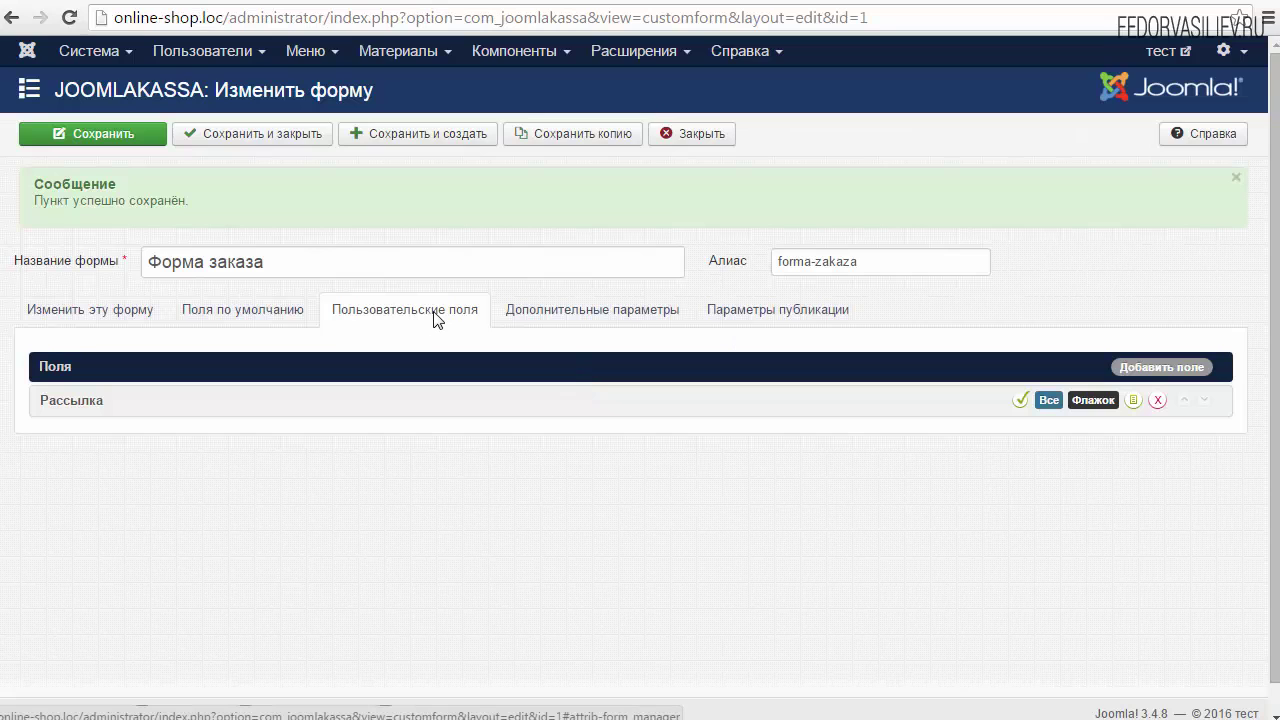
{"action": "left_click", "coordinate": [1152, 366]}
{"action": "left_click", "coordinate": [257, 414]}
{"action": "right_click", "coordinate": [263, 414]}
{"action": "left_click", "coordinate": [290, 526]}
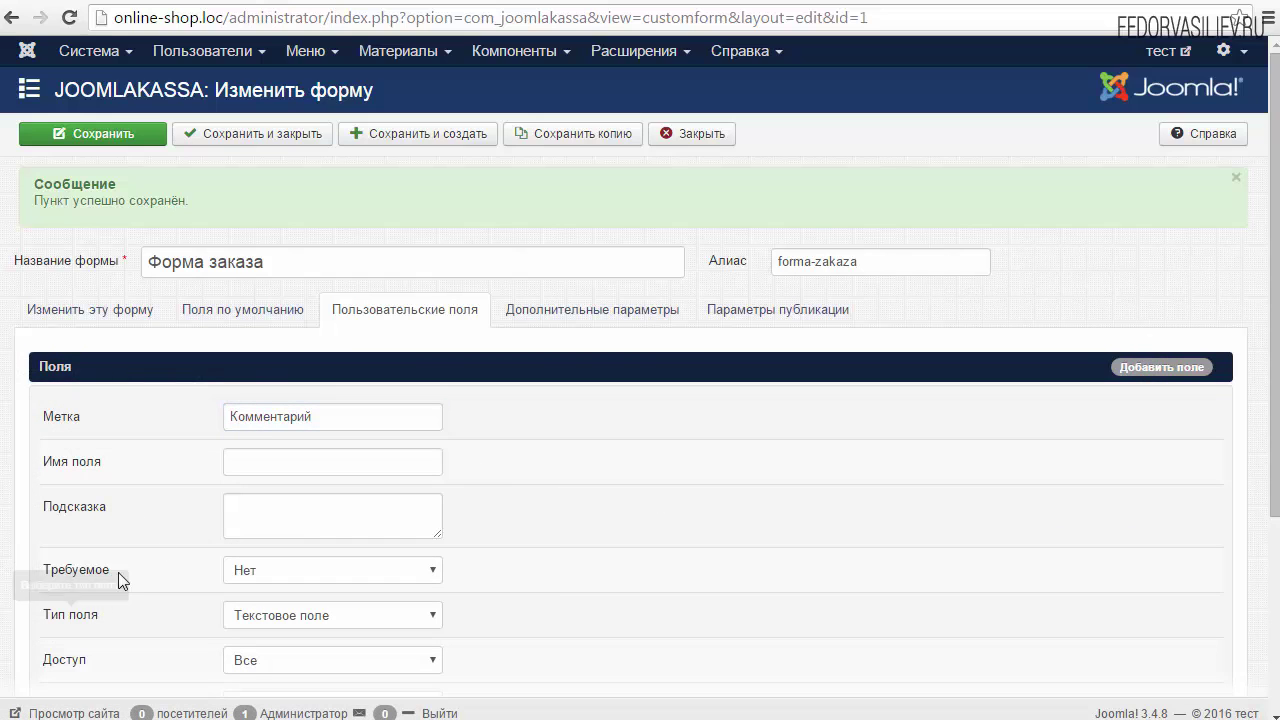
Step: Set the comment field's name to "comment" and leave its hint empty
{"action": "left_click", "coordinate": [266, 456]}
{"action": "right_click", "coordinate": [268, 456]}
{"action": "left_click", "coordinate": [338, 576]}
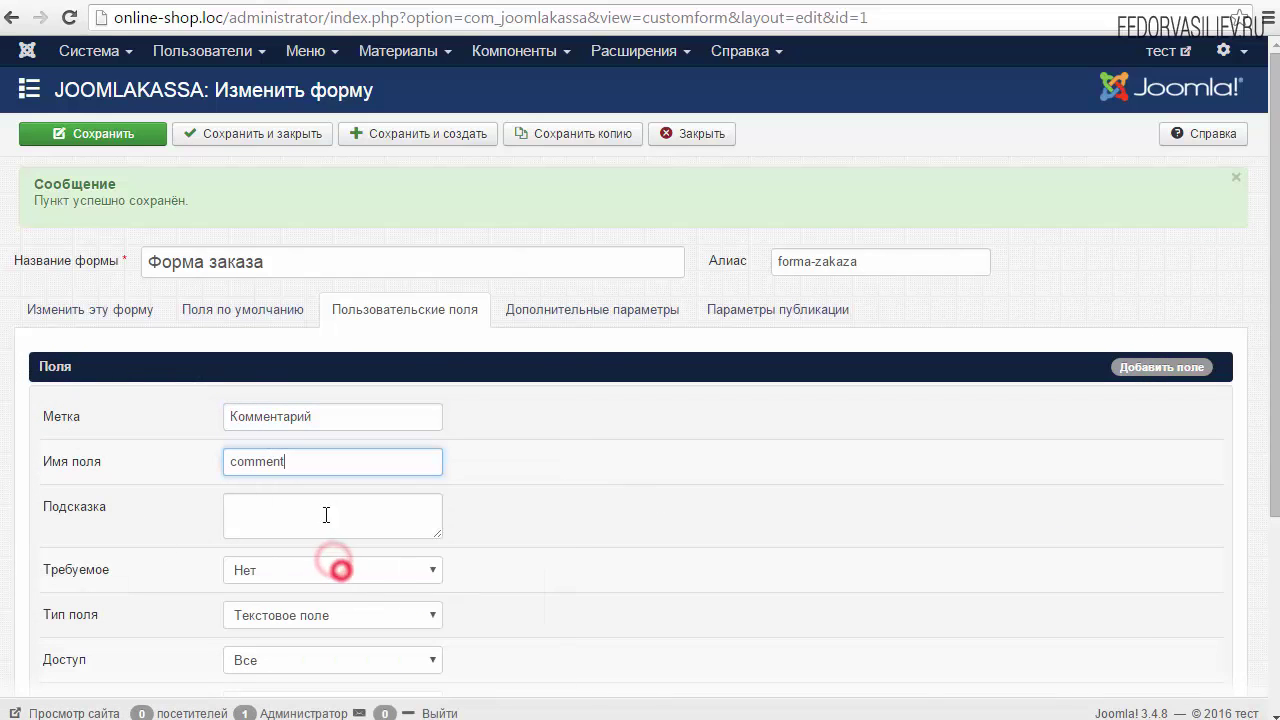
{"action": "scroll", "coordinate": [233, 357], "scroll_direction": "down", "scroll_amount": 2}
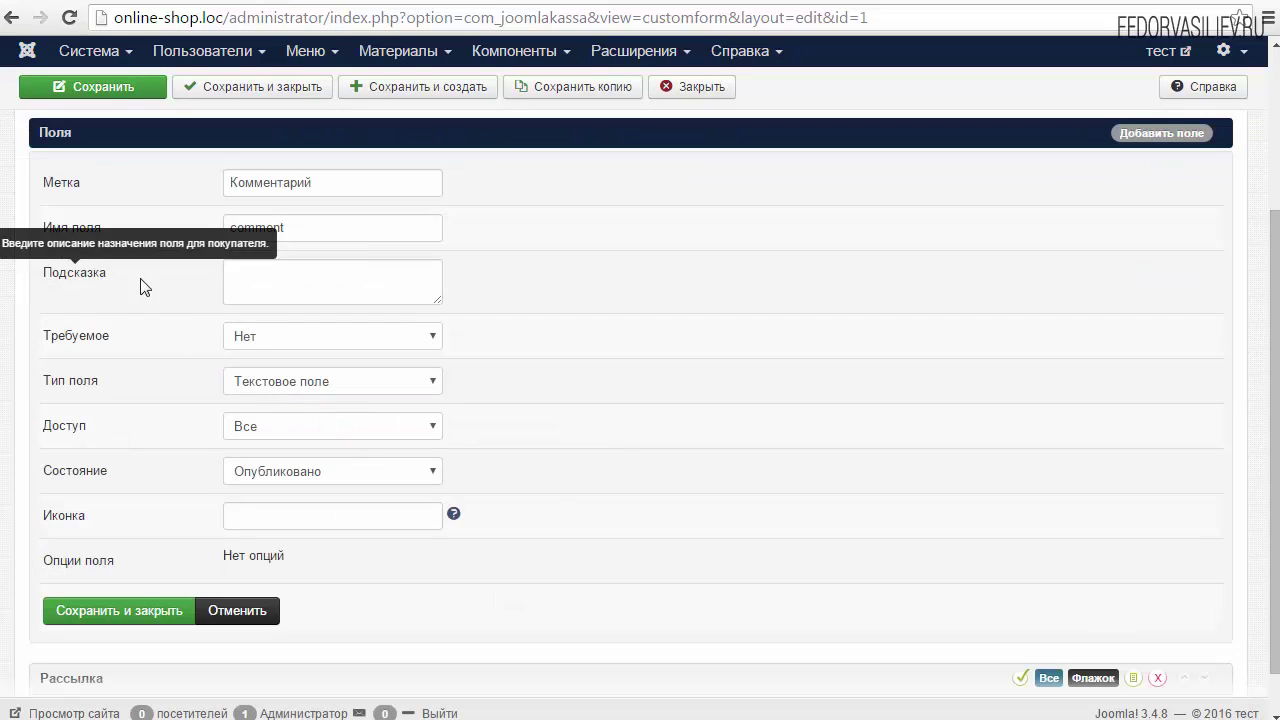
{"action": "left_click", "coordinate": [326, 279]}
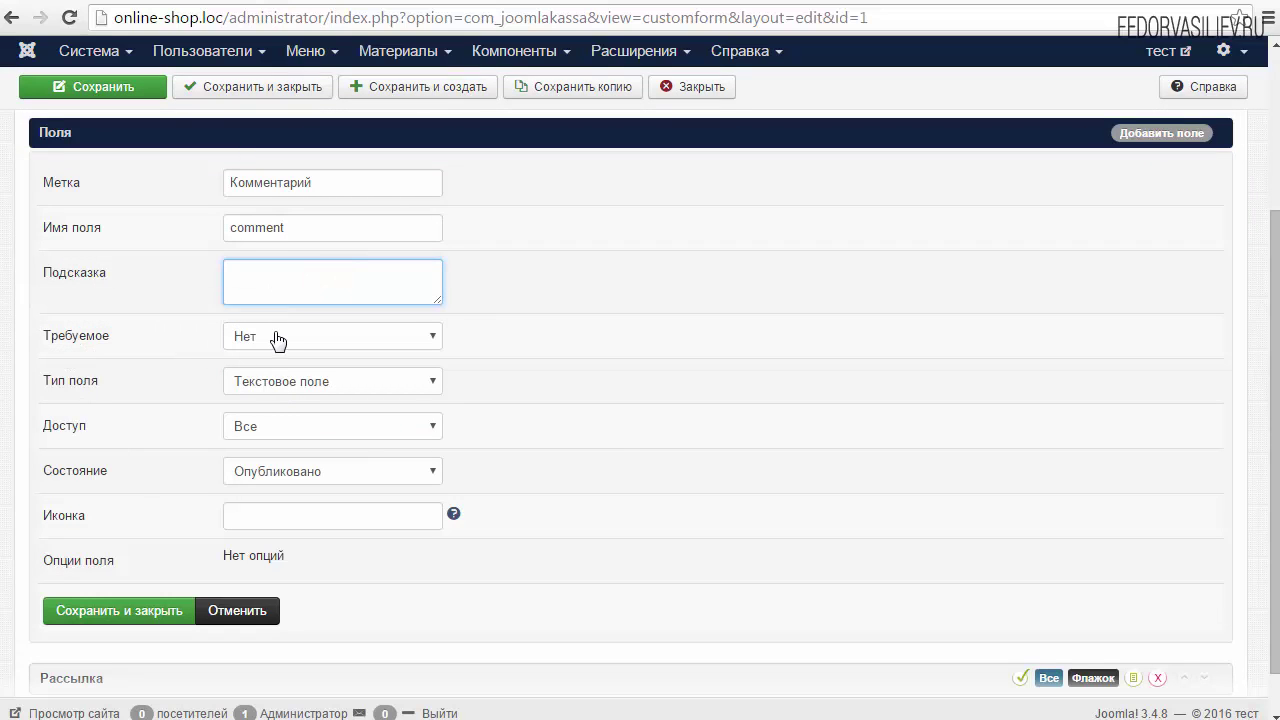
Step: Set the comment field's type to "Текстовая область" and save the field
{"action": "left_click", "coordinate": [290, 384]}
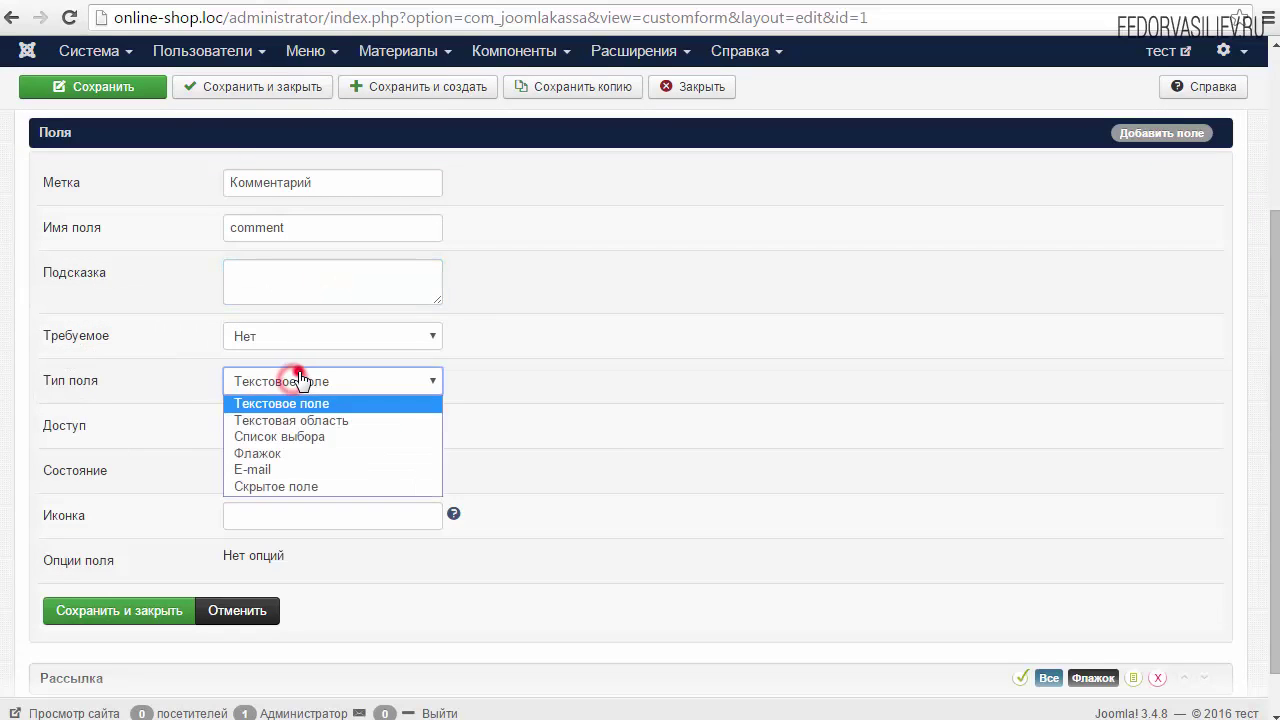
{"action": "left_click", "coordinate": [318, 421]}
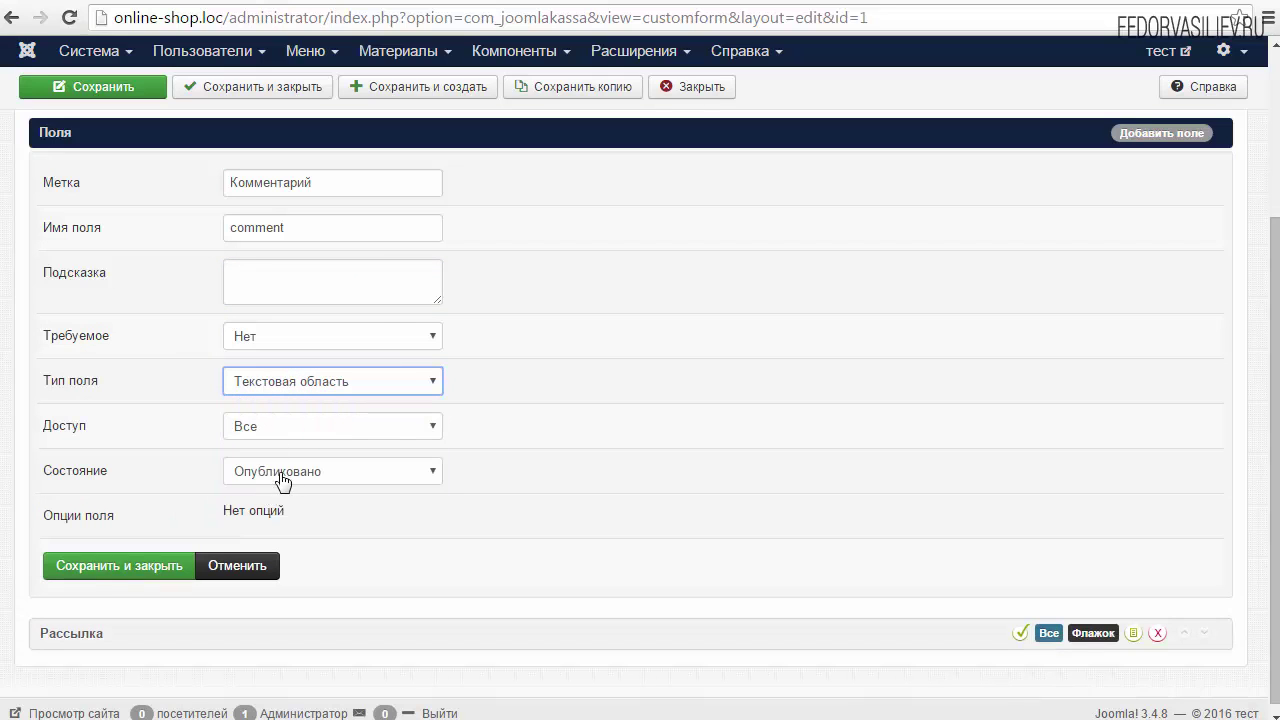
{"action": "left_click_drag", "start_coordinate": [306, 510], "coordinate": [181, 516]}
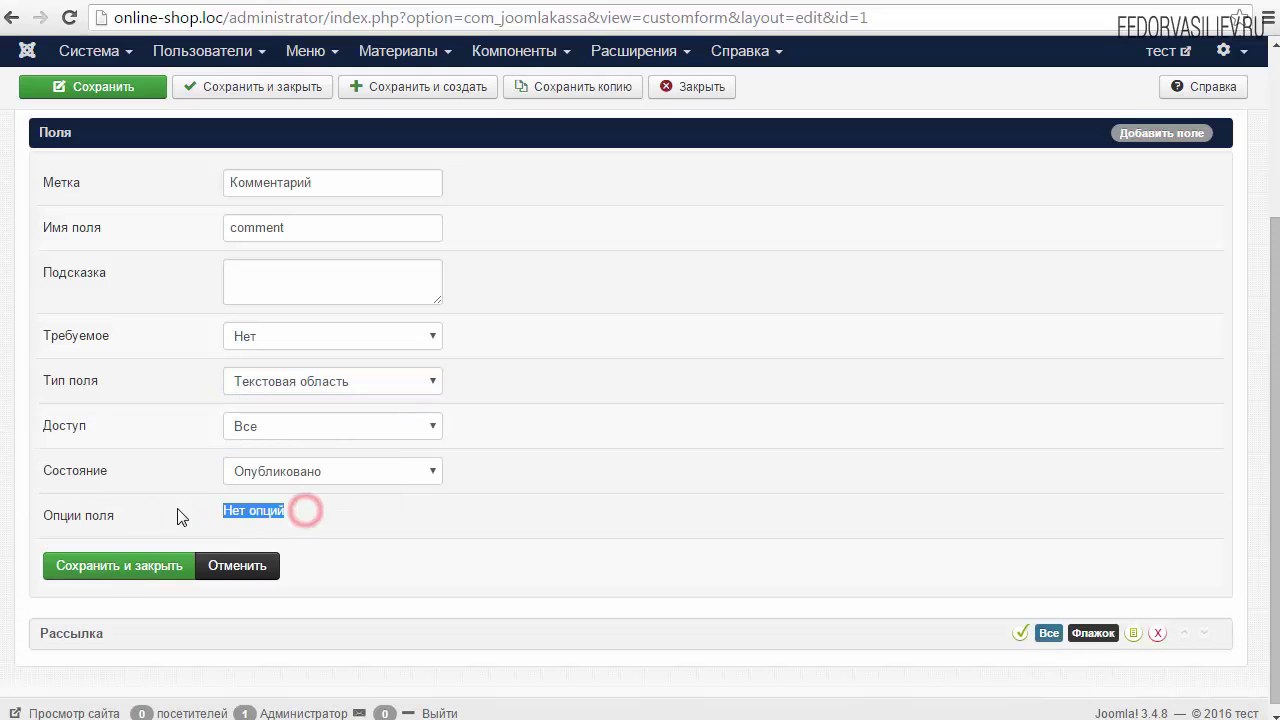
{"action": "left_click", "coordinate": [136, 565]}
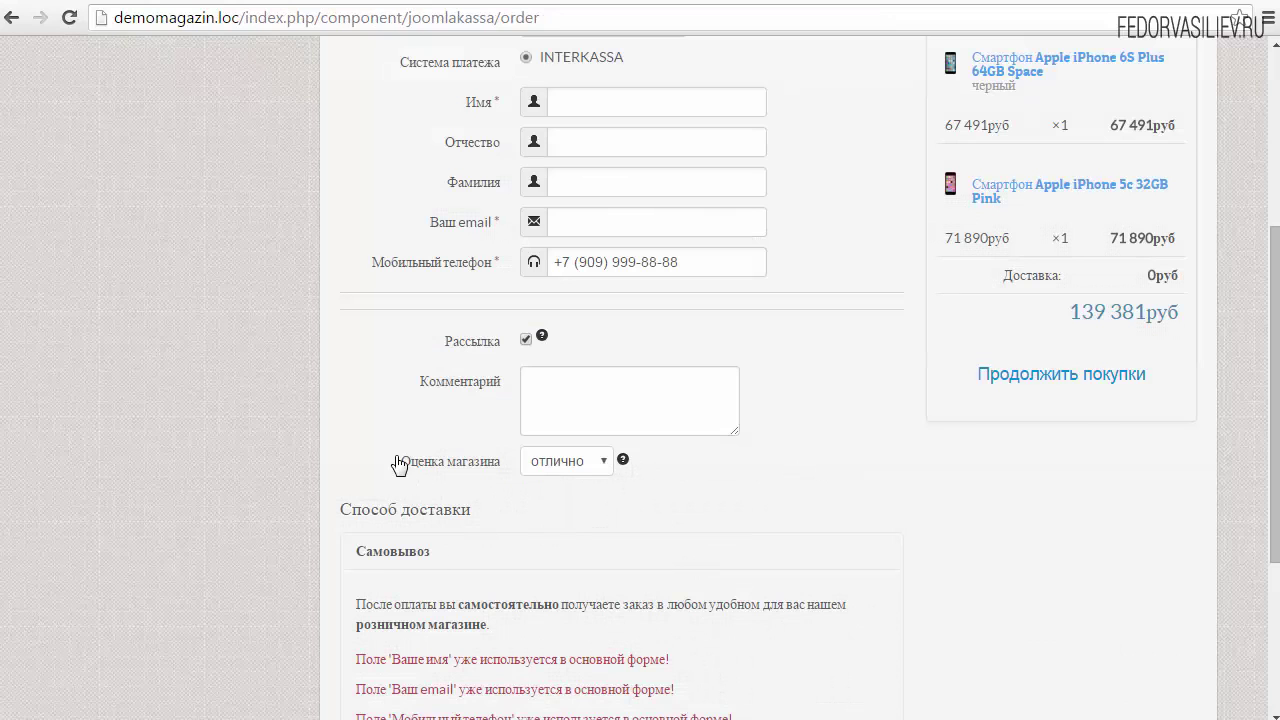
Step: Copy the label "Оценка магазина" from the demo shop's order page and review the rating options offered there
{"action": "left_click_drag", "start_coordinate": [398, 463], "coordinate": [492, 461]}
{"action": "key", "text": "ctrl+c"}
{"action": "left_click", "coordinate": [651, 498]}
{"action": "left_click", "coordinate": [604, 468]}
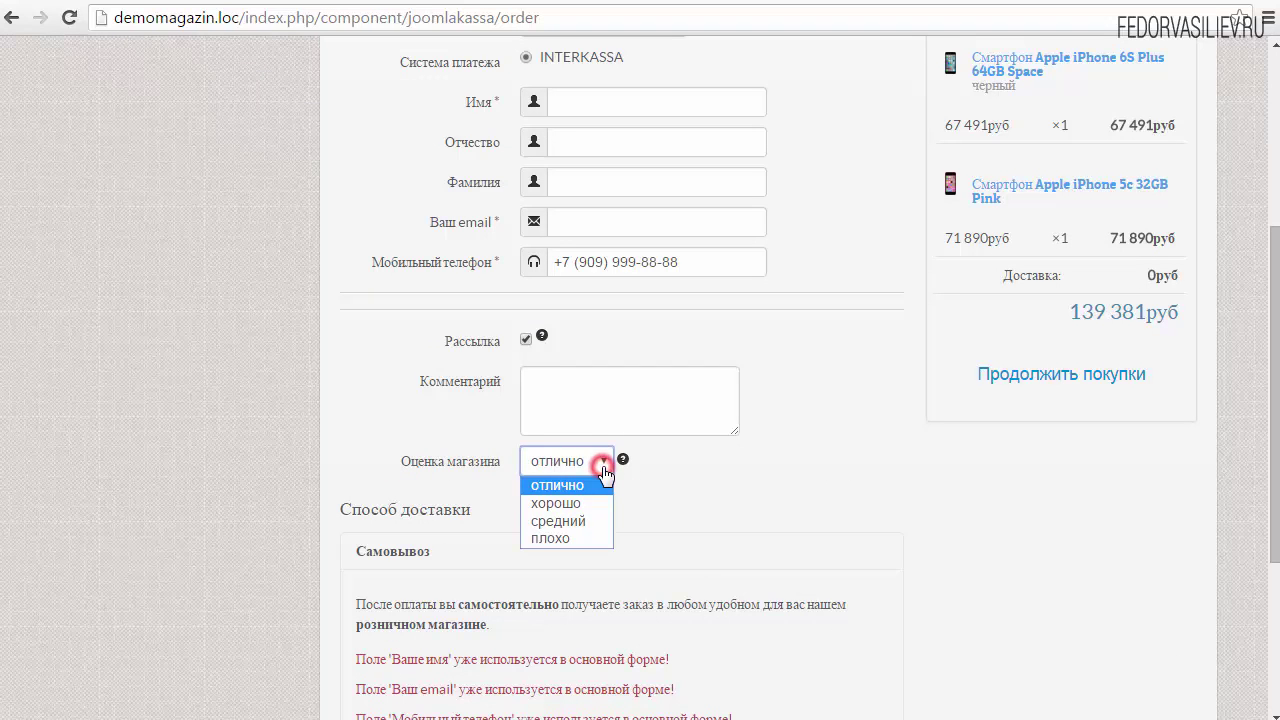
{"action": "left_click", "coordinate": [556, 484]}
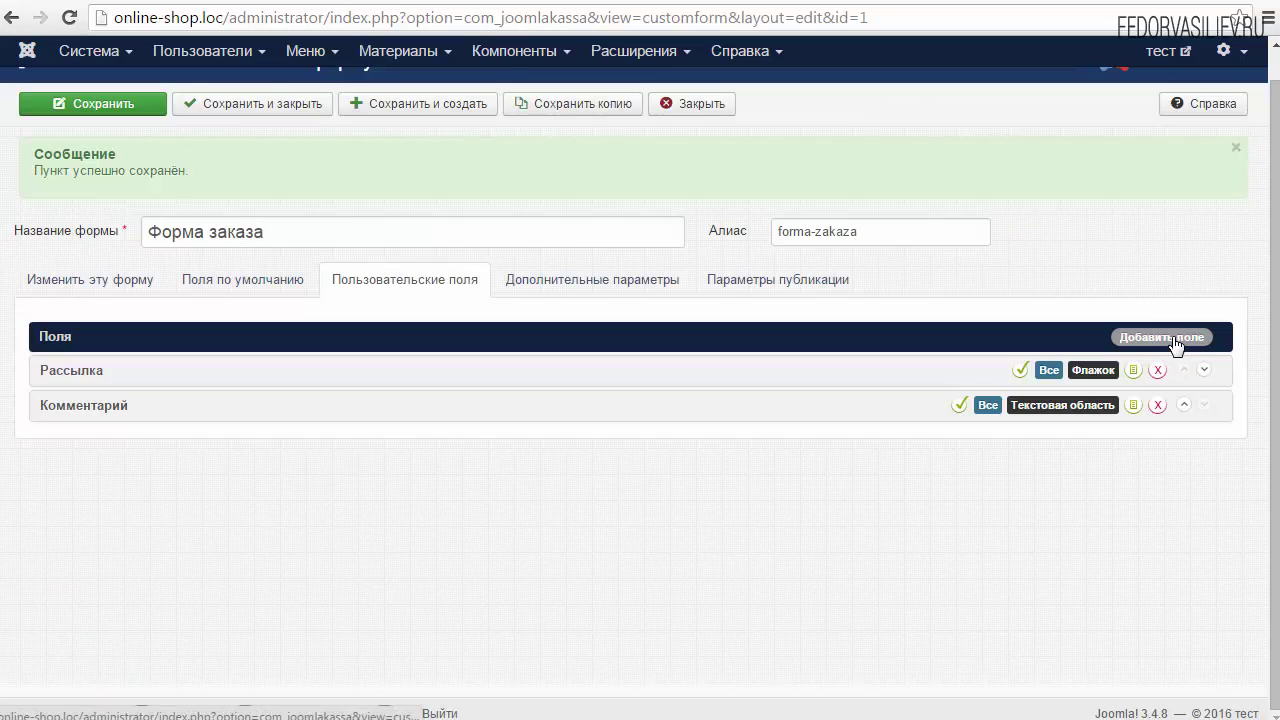
Step: Add a custom field labelled "Оценка магазина" with the name "assessment" and the hint "Пожалуйста, оцените наш магазин."
{"action": "left_click", "coordinate": [1176, 342]}
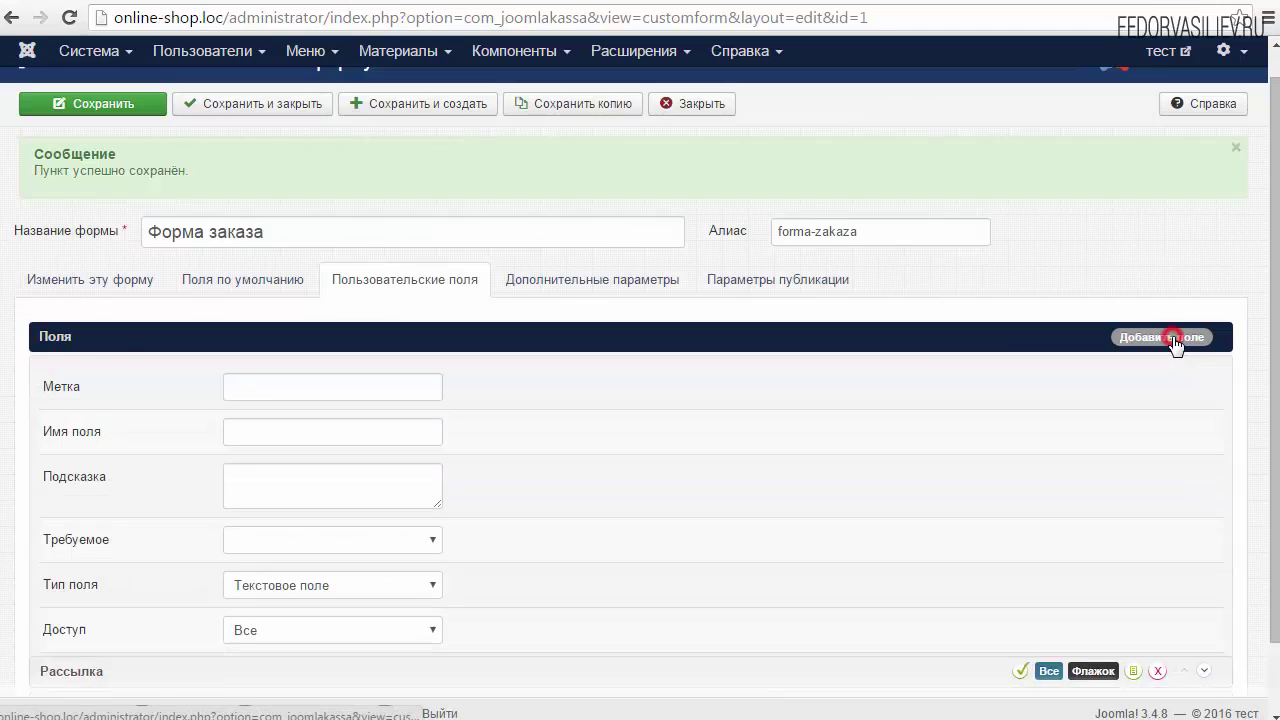
{"action": "right_click", "coordinate": [289, 388]}
{"action": "left_click", "coordinate": [354, 510]}
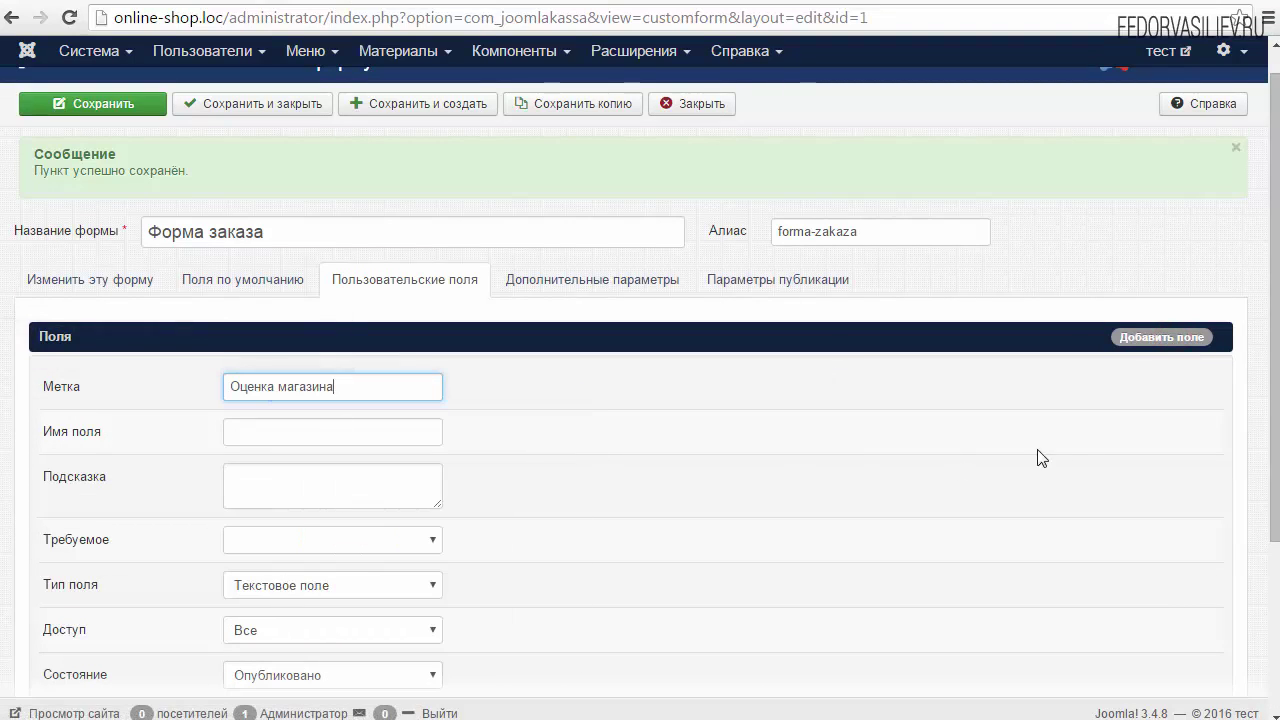
{"action": "left_click_drag", "start_coordinate": [1268, 274], "coordinate": [1268, 412]}
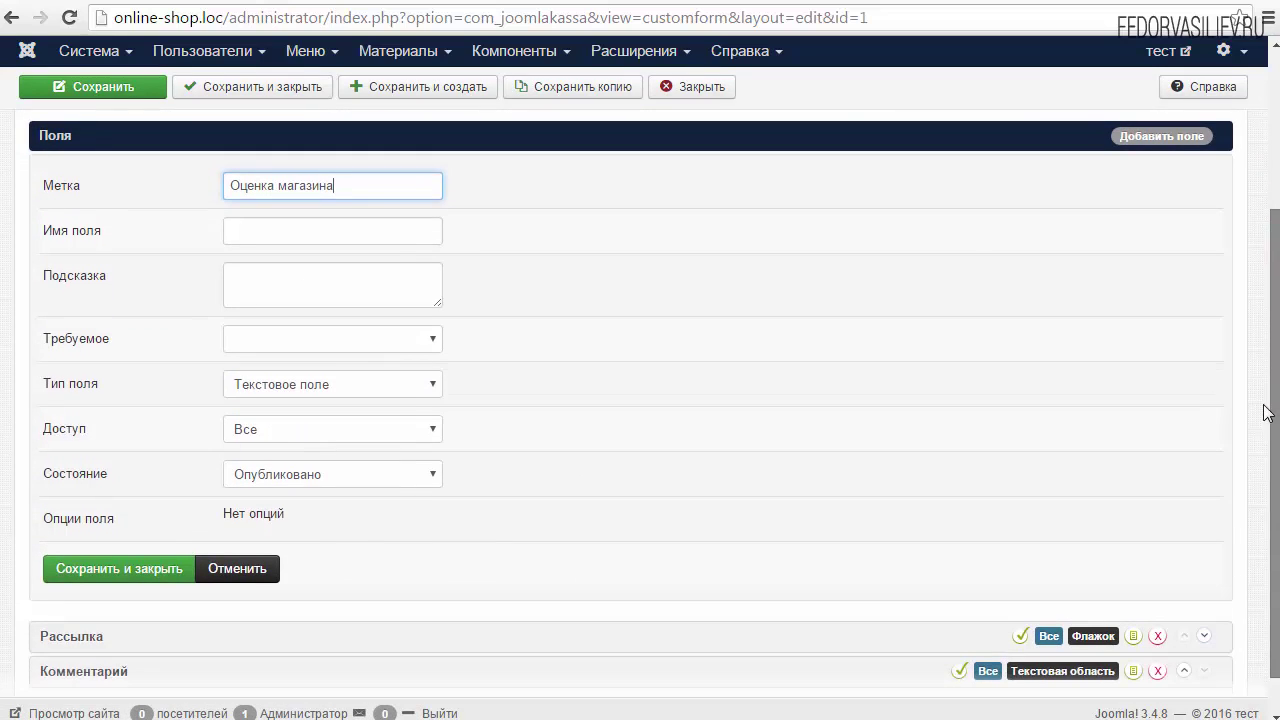
{"action": "right_click", "coordinate": [288, 236]}
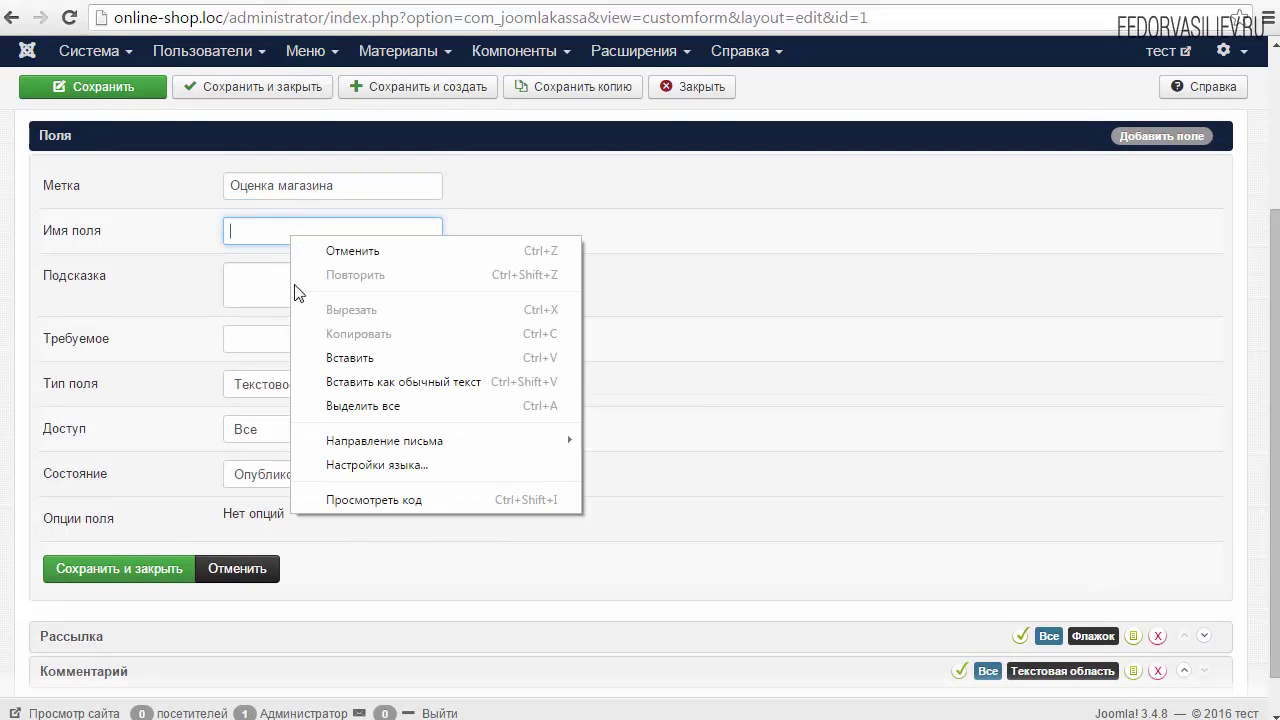
{"action": "left_click", "coordinate": [354, 357]}
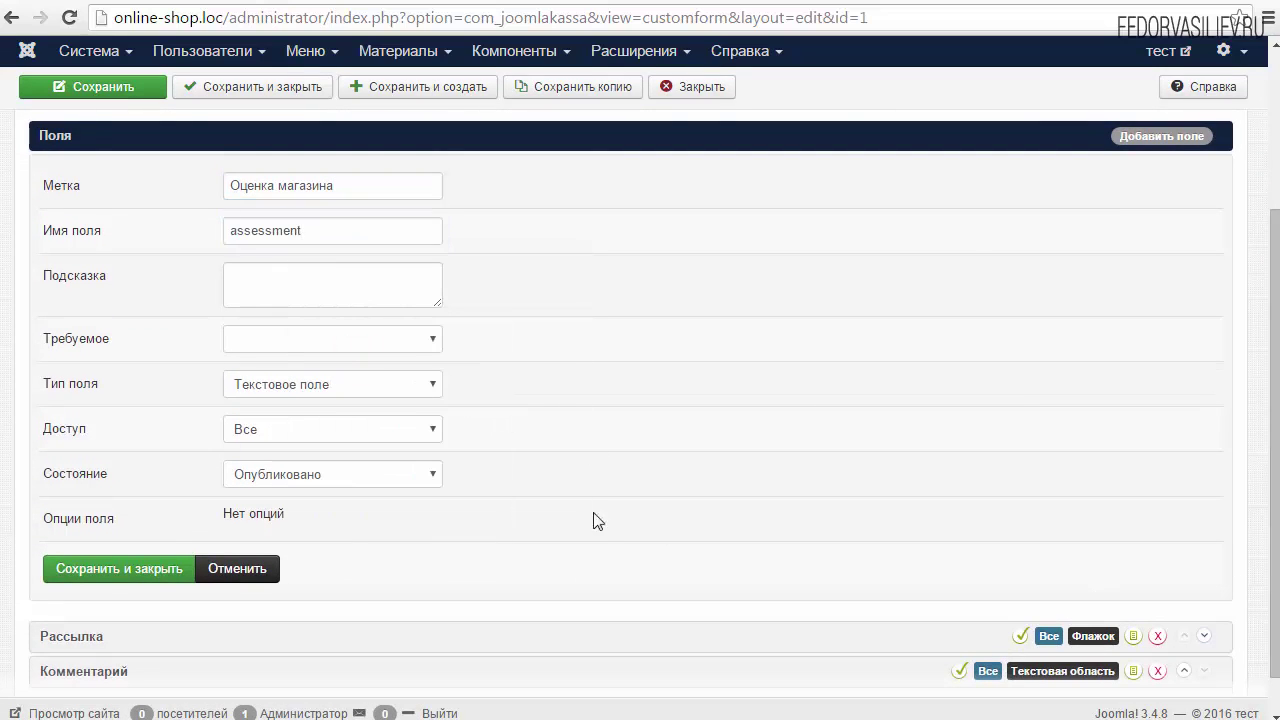
{"action": "right_click", "coordinate": [254, 292]}
{"action": "left_click", "coordinate": [350, 411]}
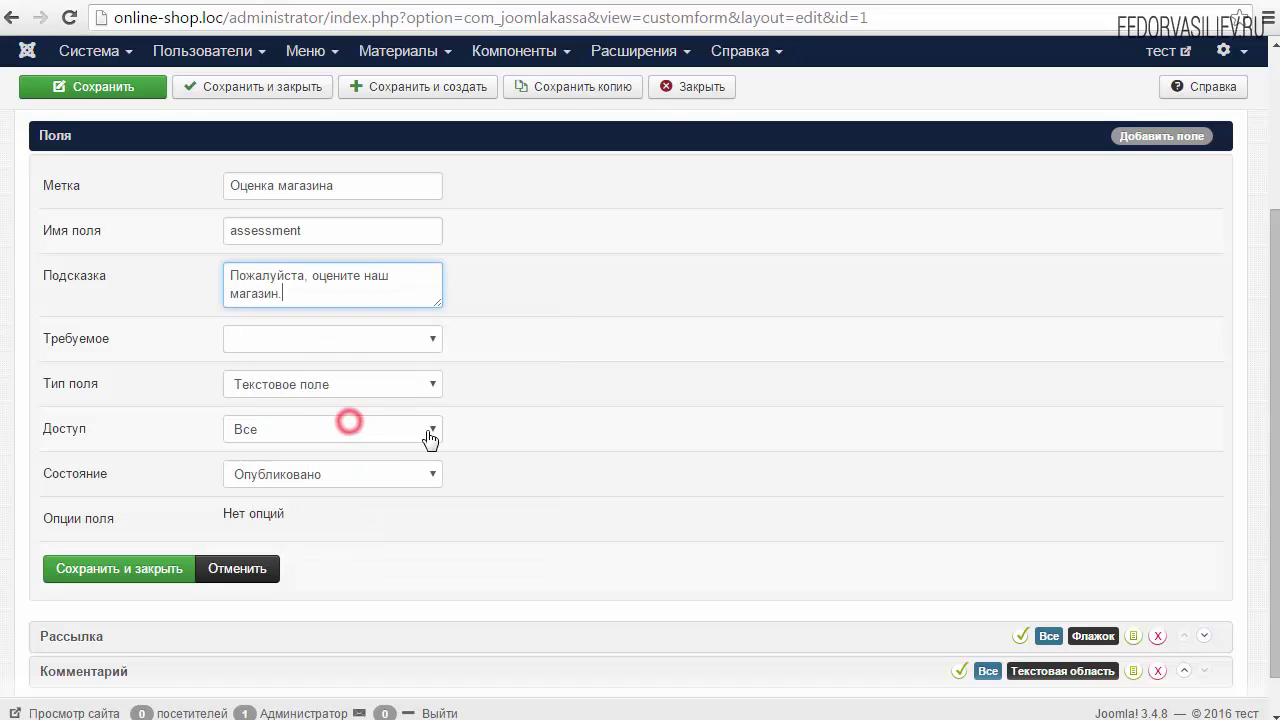
Step: Make the rating field not required ("Нет") and set its type to "Список выбора"
{"action": "left_click", "coordinate": [430, 346]}
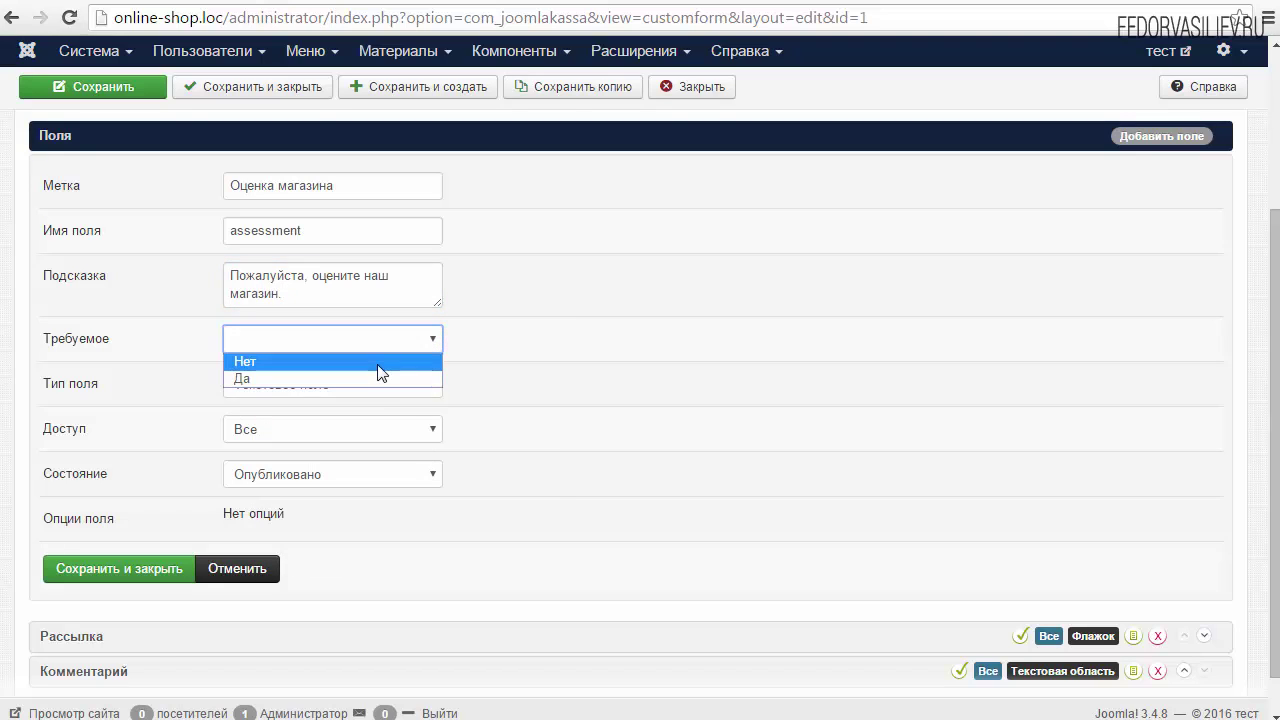
{"action": "left_click", "coordinate": [380, 366]}
{"action": "left_click", "coordinate": [423, 386]}
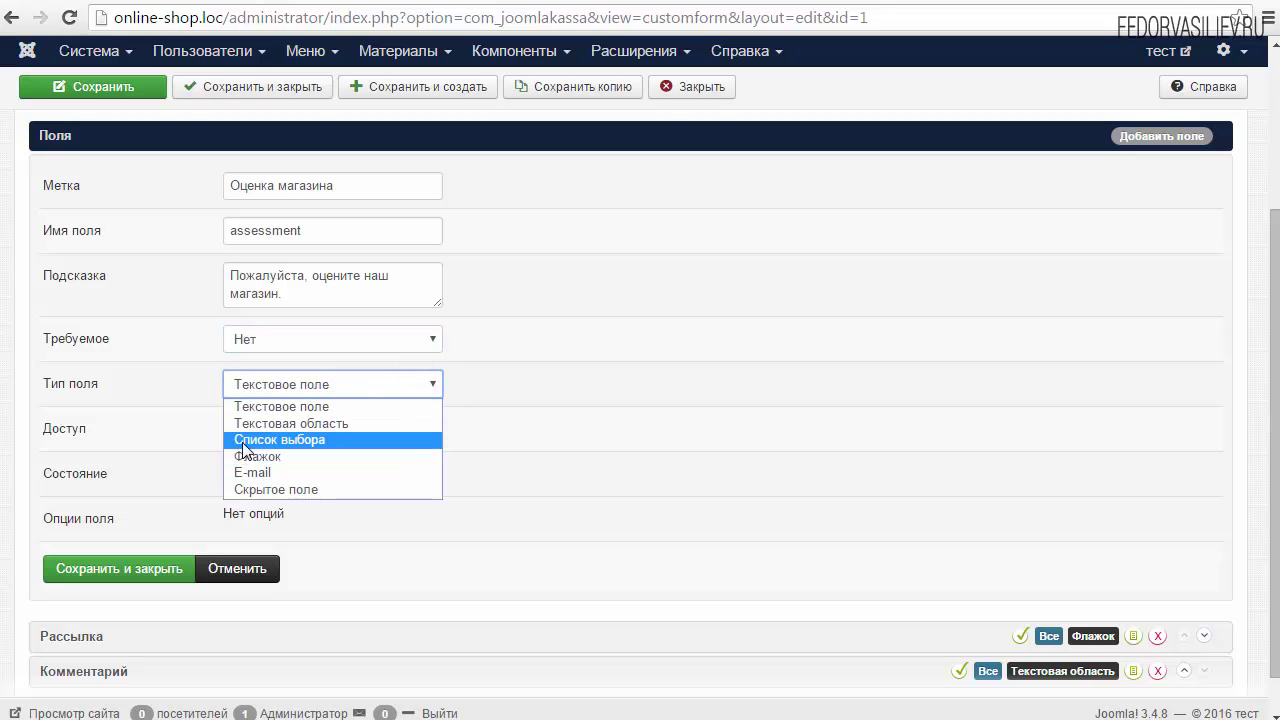
{"action": "left_click", "coordinate": [281, 441]}
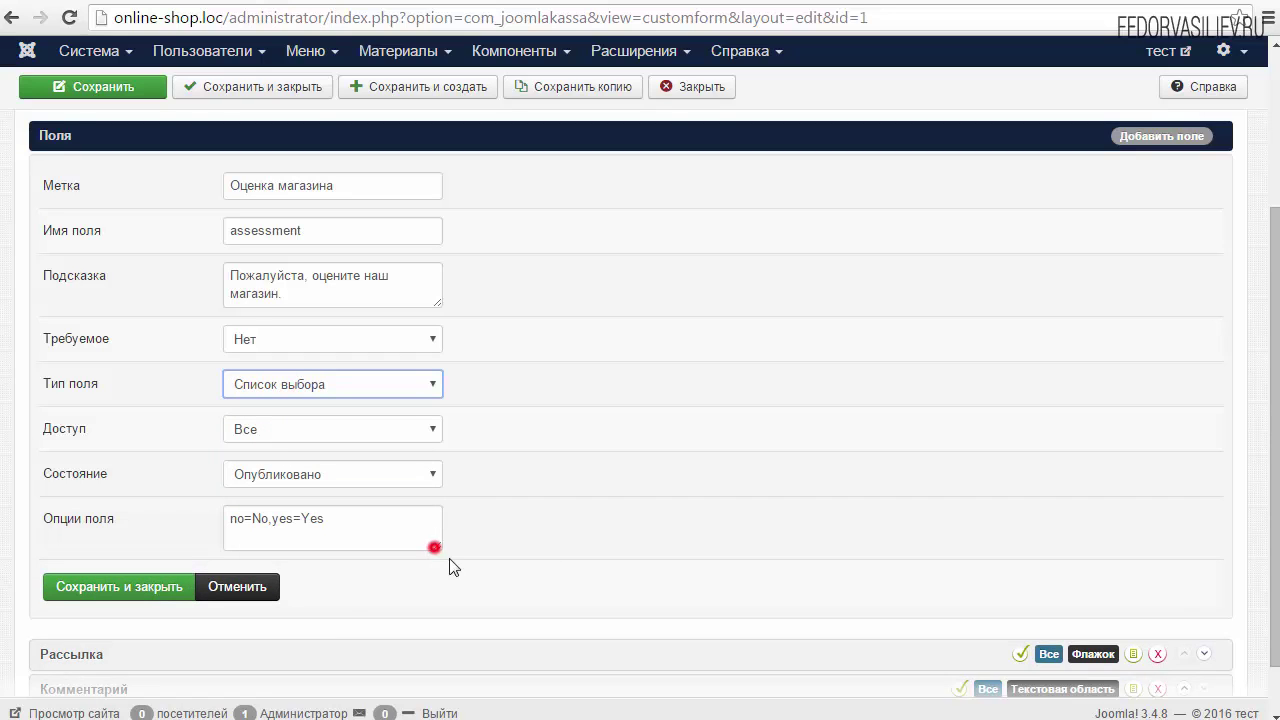
Step: Enlarge the rating field's options box and examine the required option format in its hint and sample text
{"action": "left_click_drag", "start_coordinate": [449, 566], "coordinate": [514, 582]}
{"action": "mouse_move", "coordinate": [72, 534]}
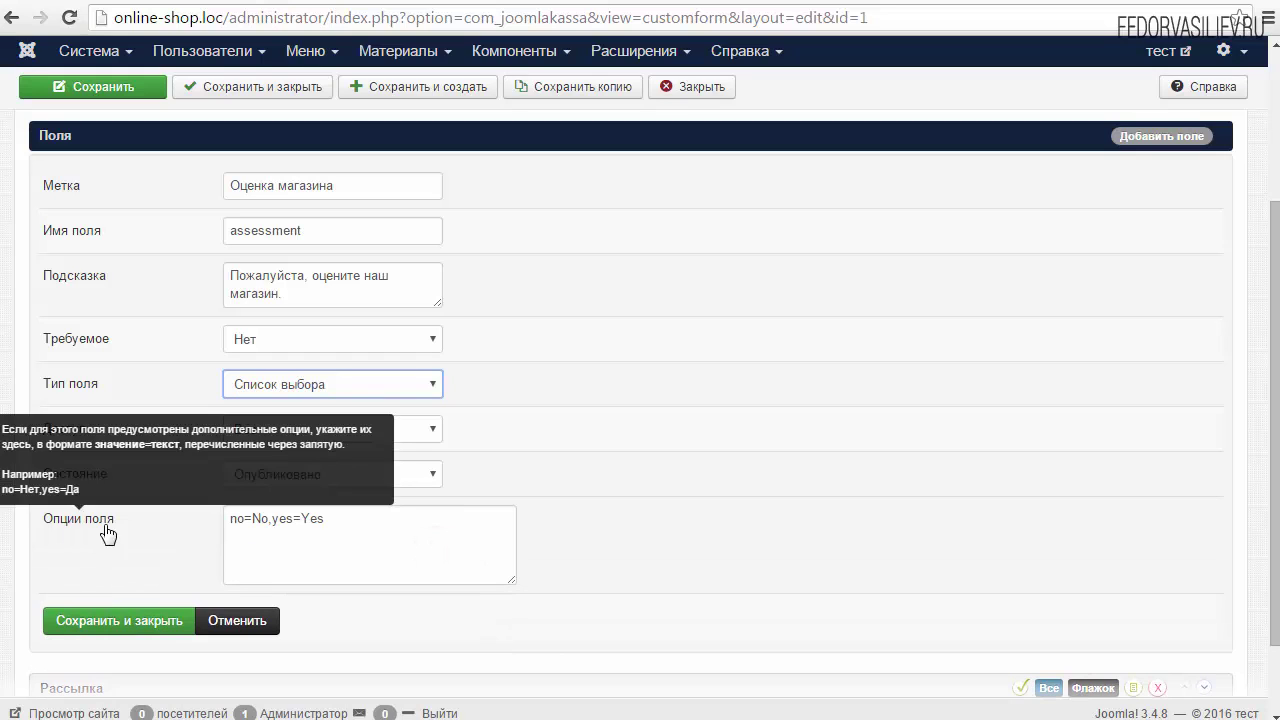
{"action": "triple_click", "coordinate": [300, 536]}
{"action": "left_click", "coordinate": [248, 522]}
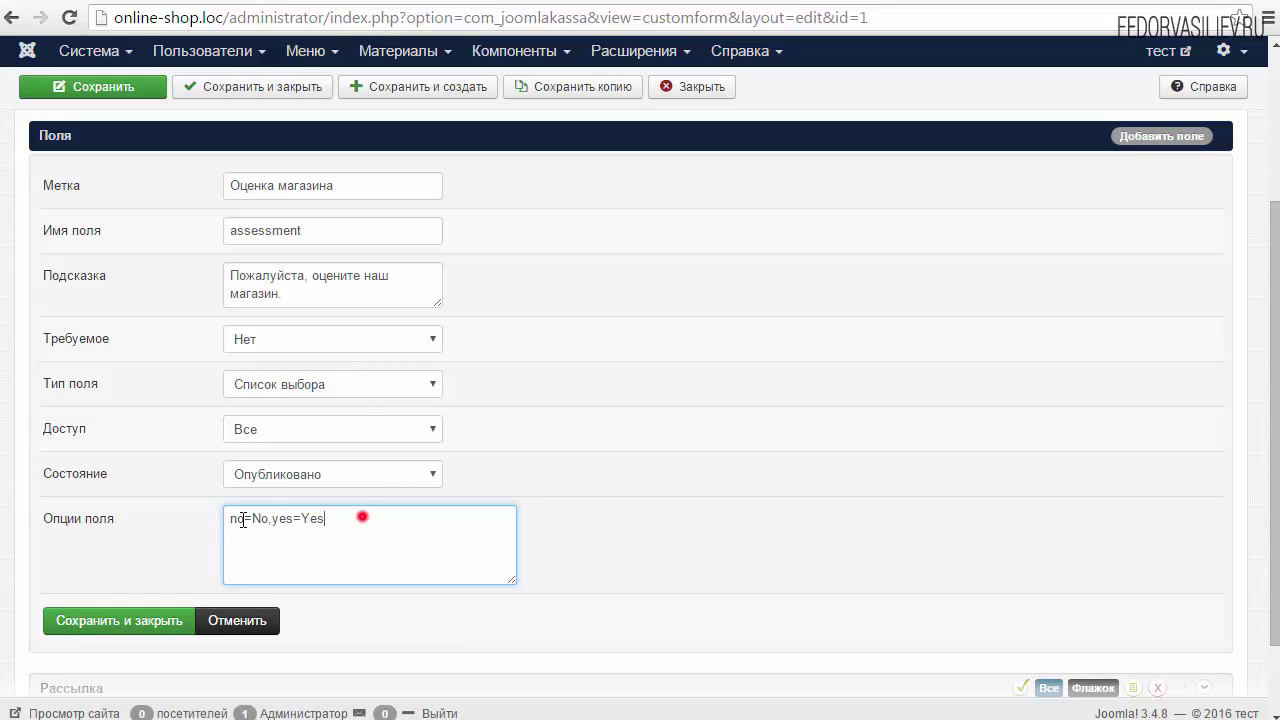
{"action": "triple_click", "coordinate": [362, 517]}
{"action": "left_click", "coordinate": [277, 518]}
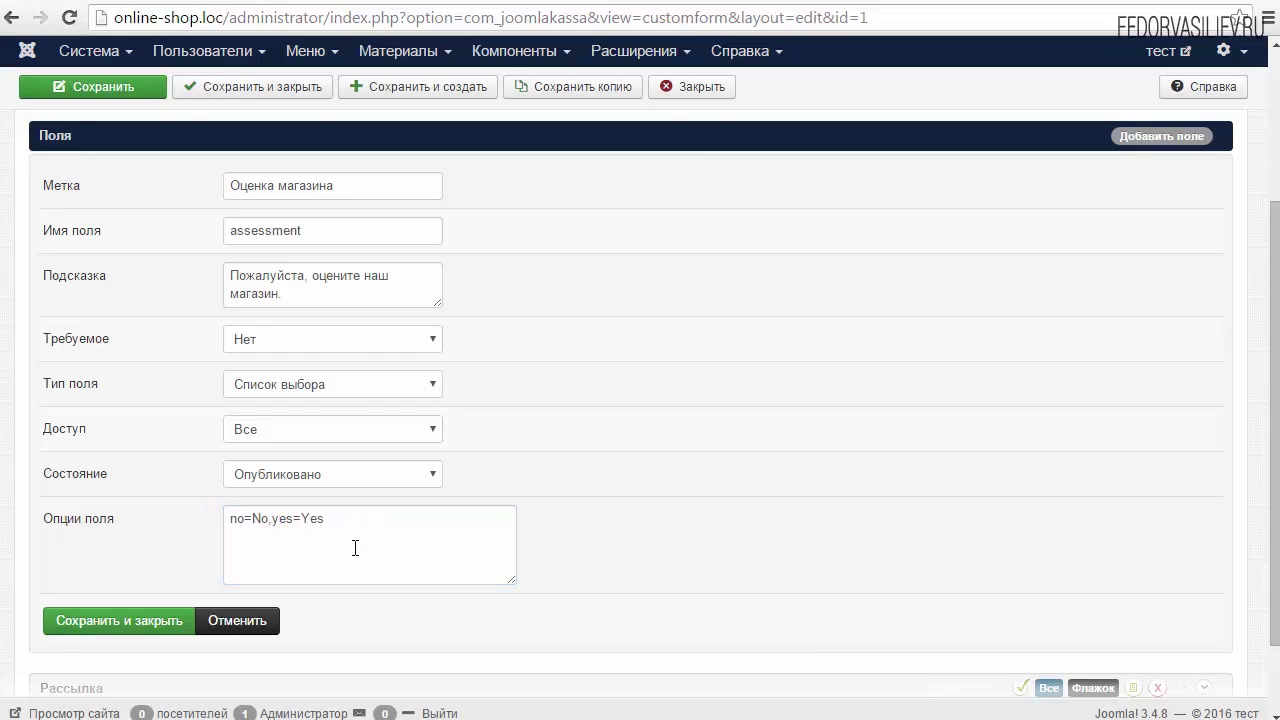
Step: Replace the sample text in the rating field's options with "otlichno=отлично,"
{"action": "triple_click", "coordinate": [341, 518]}
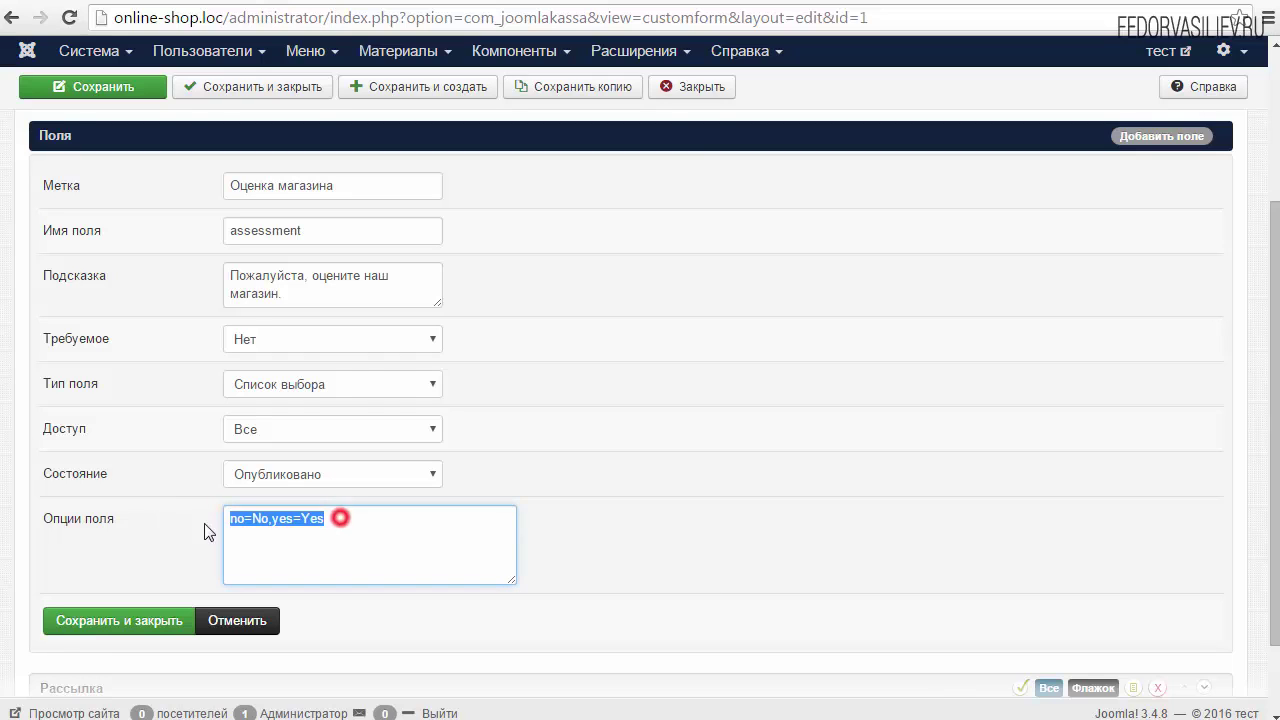
{"action": "key", "text": "BackSpace"}
{"action": "right_click", "coordinate": [297, 521]}
{"action": "left_click", "coordinate": [351, 643]}
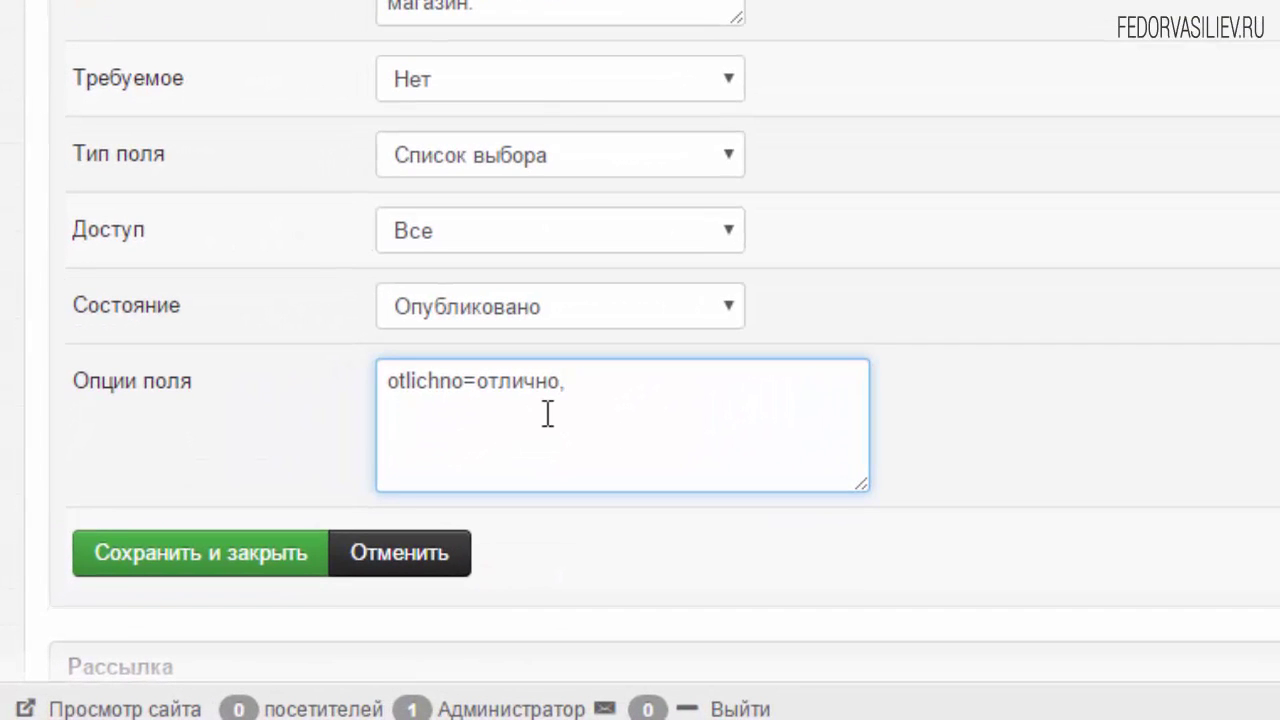
Step: Review the value part of the first rating option, and append "horosho=хорошо," to the list
{"action": "left_click_drag", "start_coordinate": [387, 383], "coordinate": [465, 381]}
{"action": "left_click", "coordinate": [424, 408]}
{"action": "left_click_drag", "start_coordinate": [463, 378], "coordinate": [369, 376]}
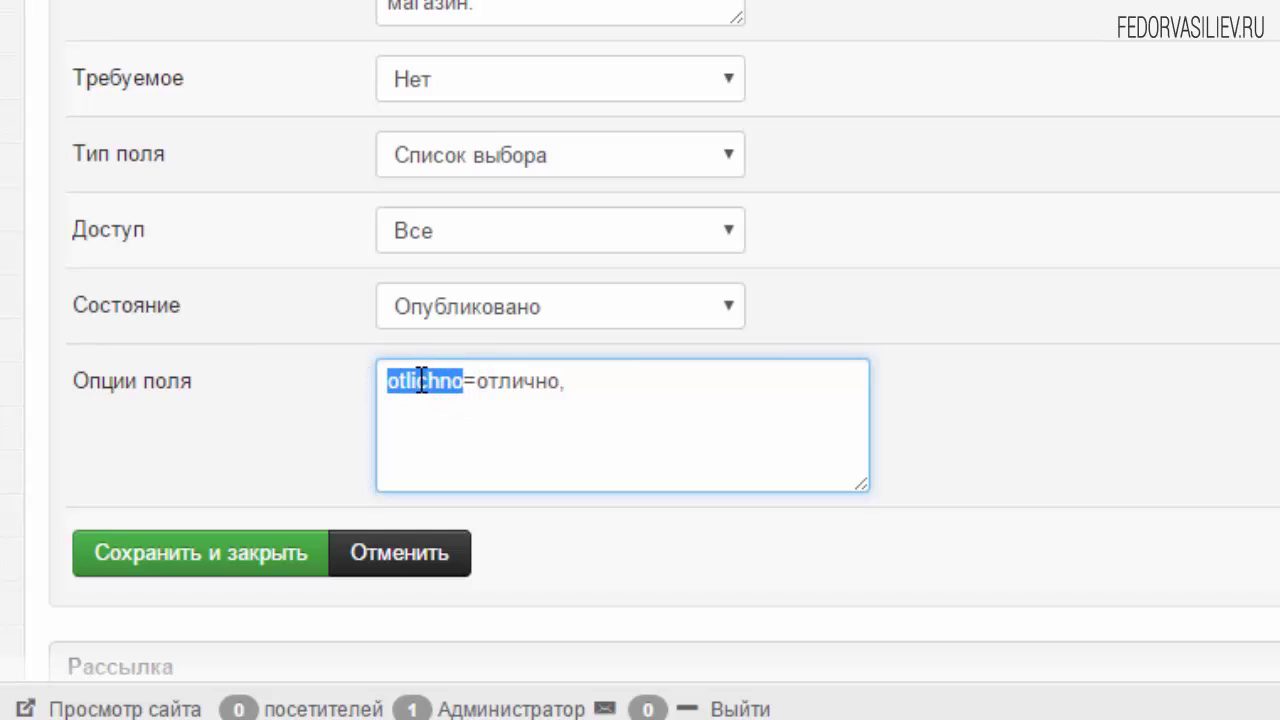
{"action": "left_click", "coordinate": [409, 390]}
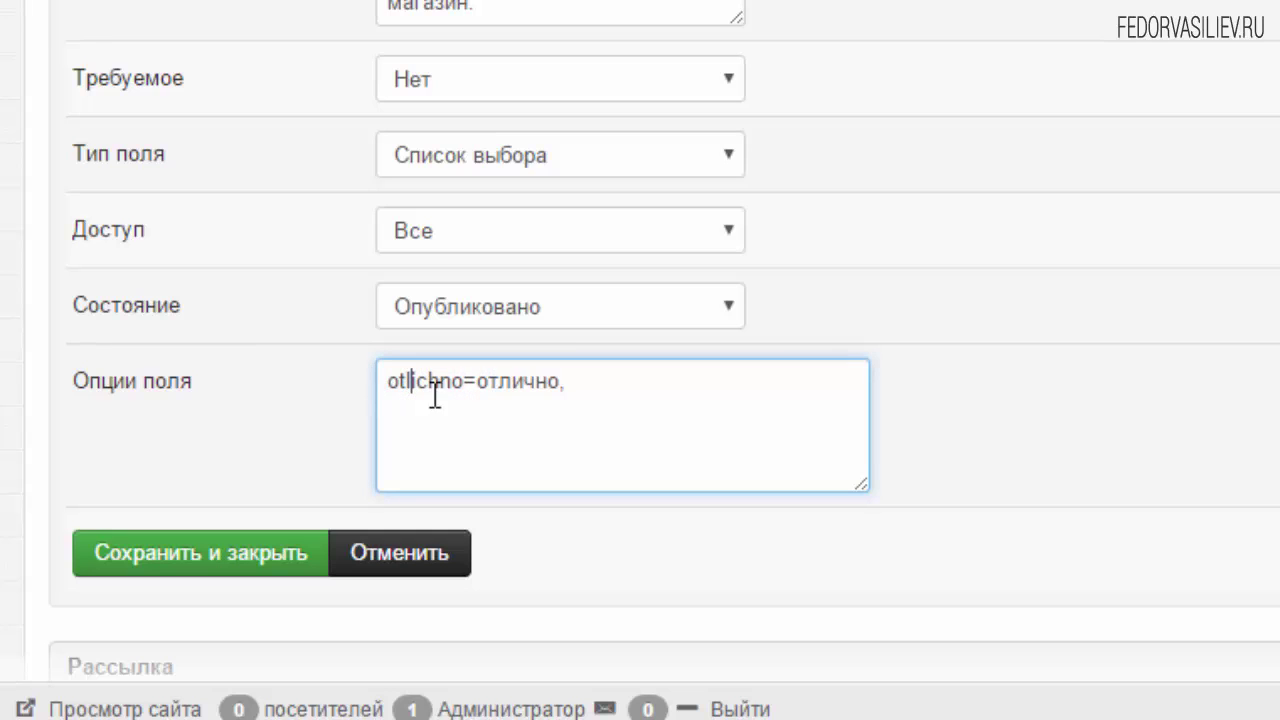
{"action": "left_click", "coordinate": [569, 383]}
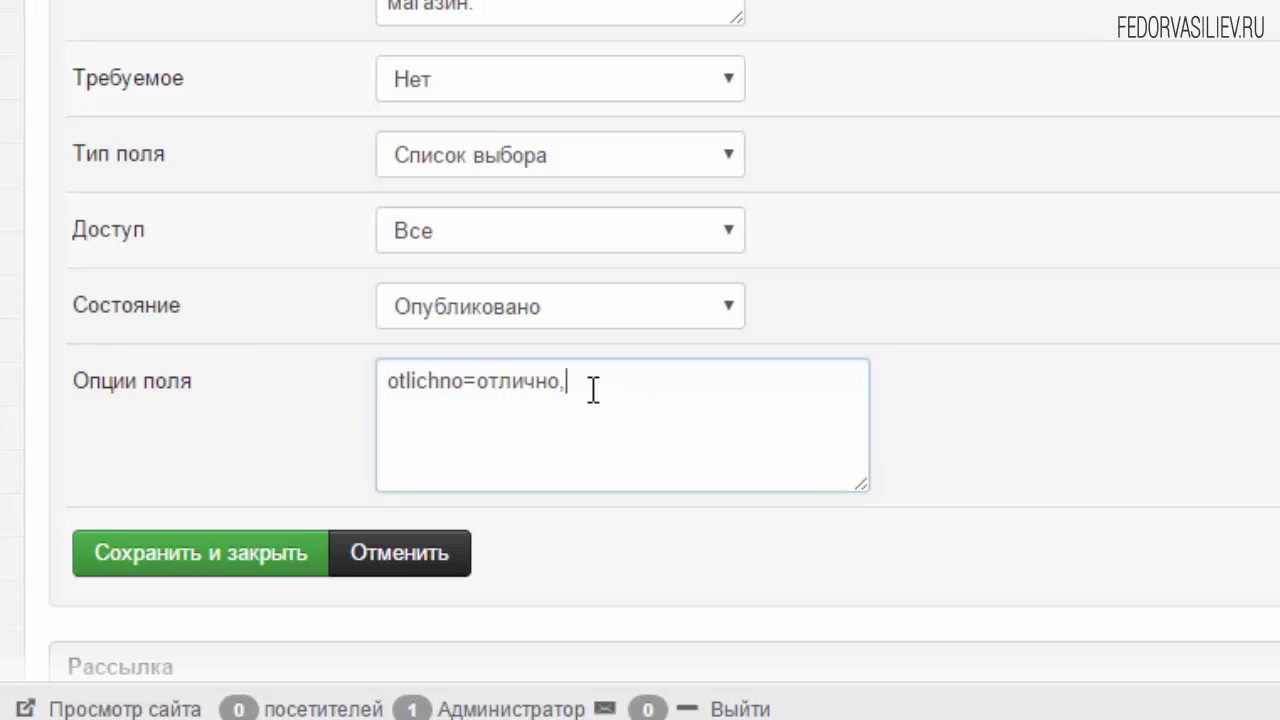
{"action": "right_click", "coordinate": [588, 389]}
{"action": "left_click", "coordinate": [700, 595]}
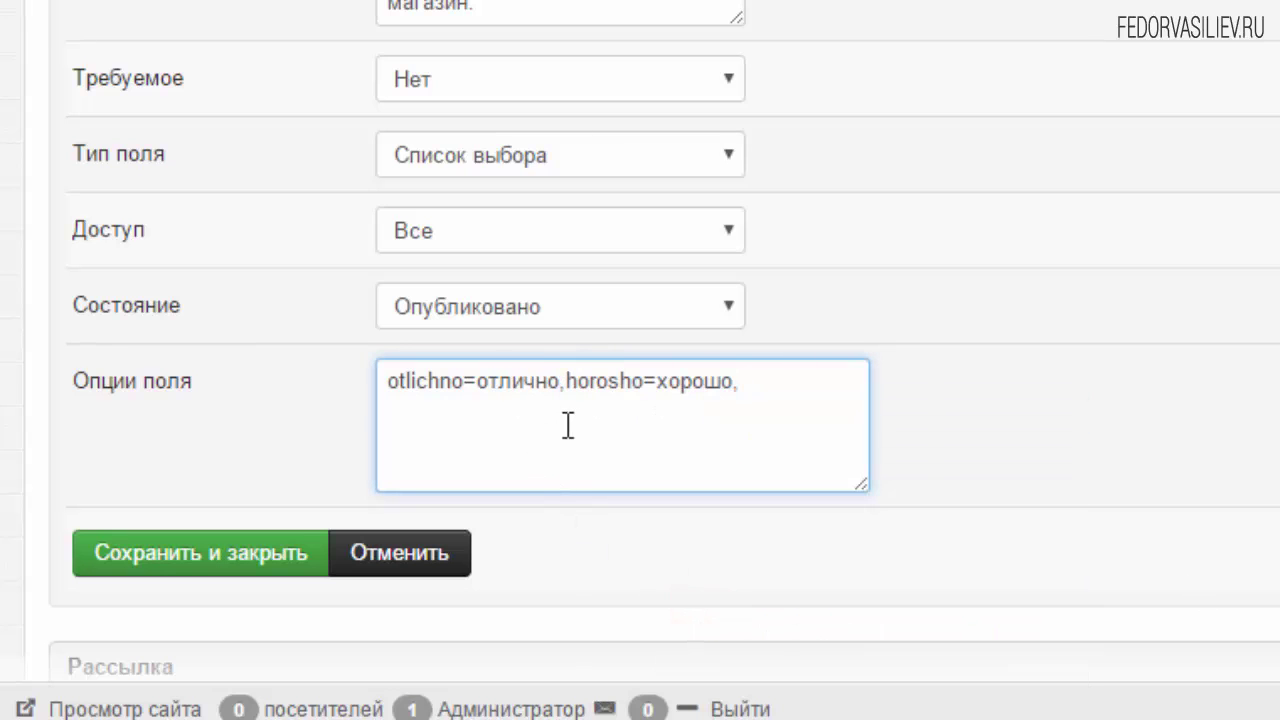
Step: Append the remaining rating options "sredniy=средний,ploho=плохо" after the "horosho=хорошо" option
{"action": "left_click_drag", "start_coordinate": [563, 380], "coordinate": [627, 378]}
{"action": "left_click", "coordinate": [626, 380]}
{"action": "left_click", "coordinate": [750, 376]}
{"action": "right_click", "coordinate": [768, 381]}
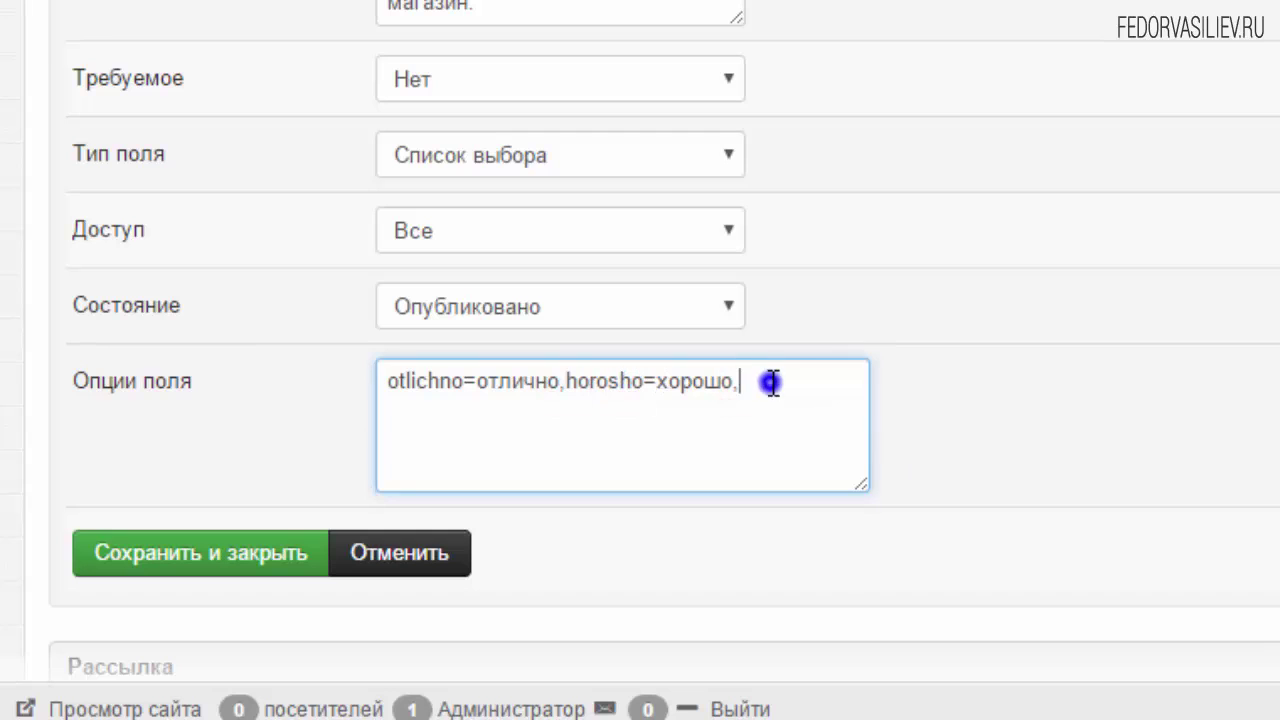
{"action": "left_click", "coordinate": [844, 598]}
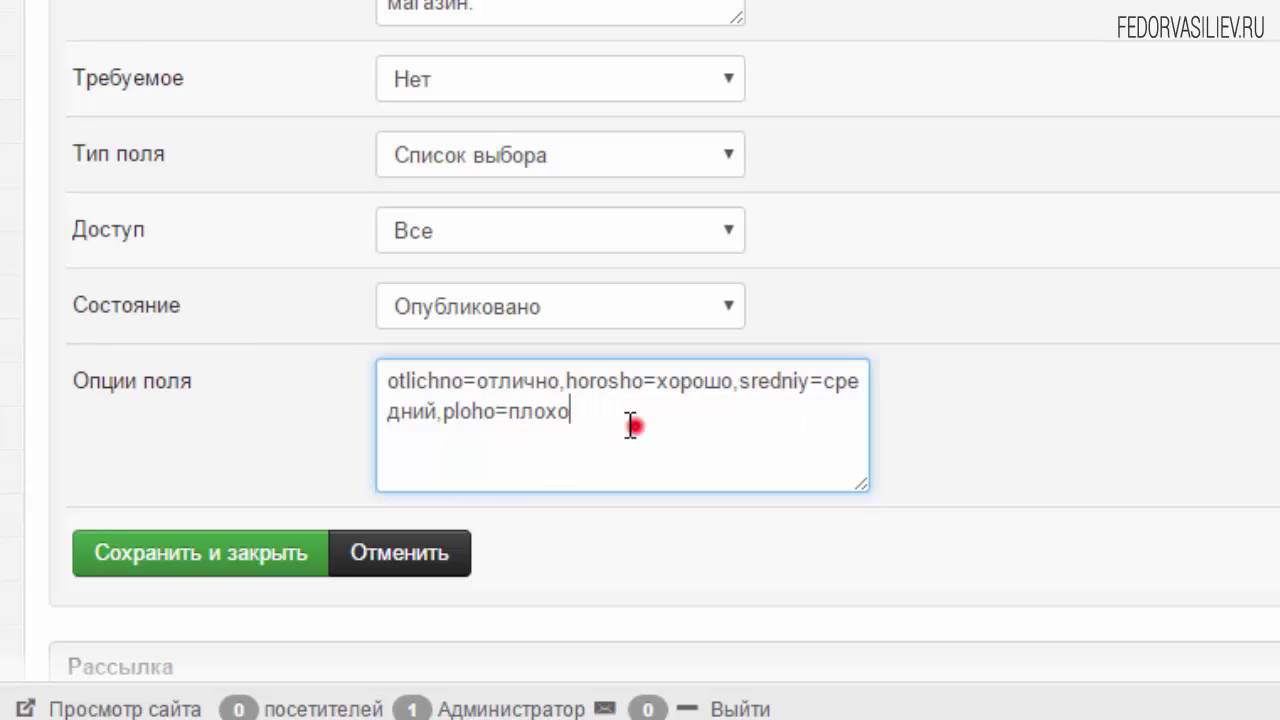
Step: Save the rating field with its list of options, and save the order form
{"action": "left_click_drag", "start_coordinate": [634, 429], "coordinate": [509, 423]}
{"action": "left_click", "coordinate": [560, 488]}
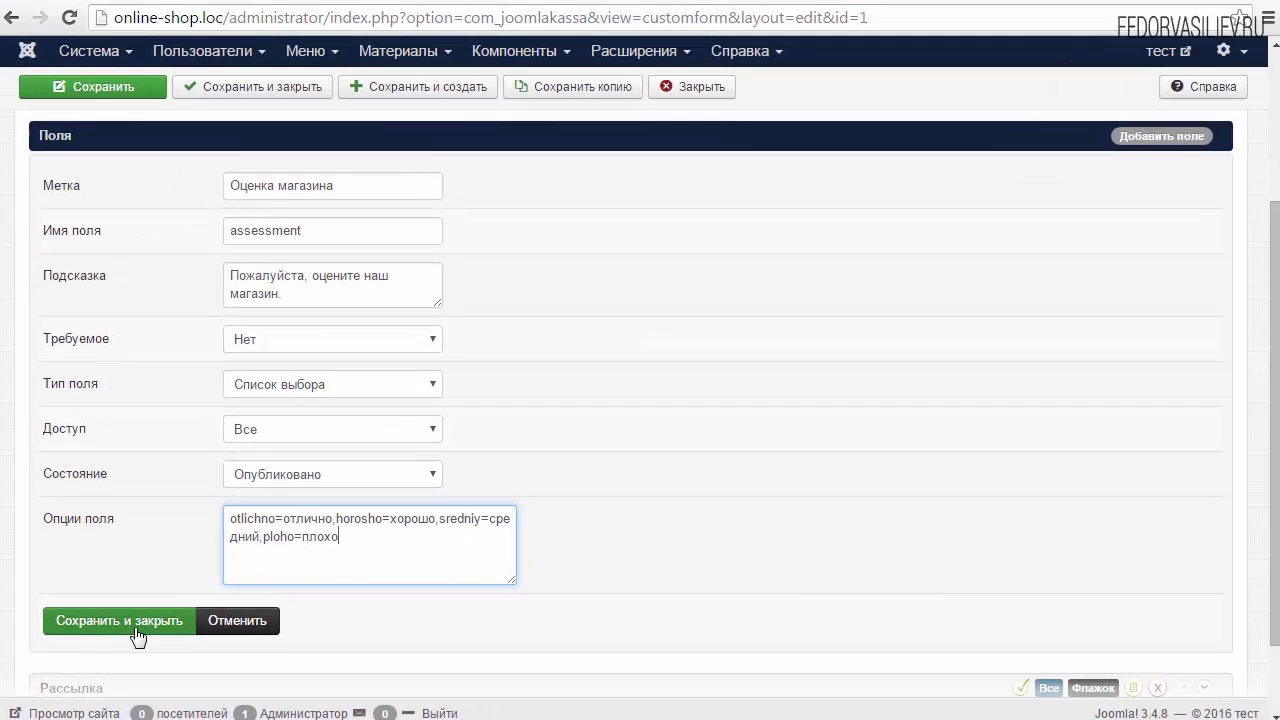
{"action": "left_click", "coordinate": [207, 600]}
{"action": "left_click", "coordinate": [112, 106]}
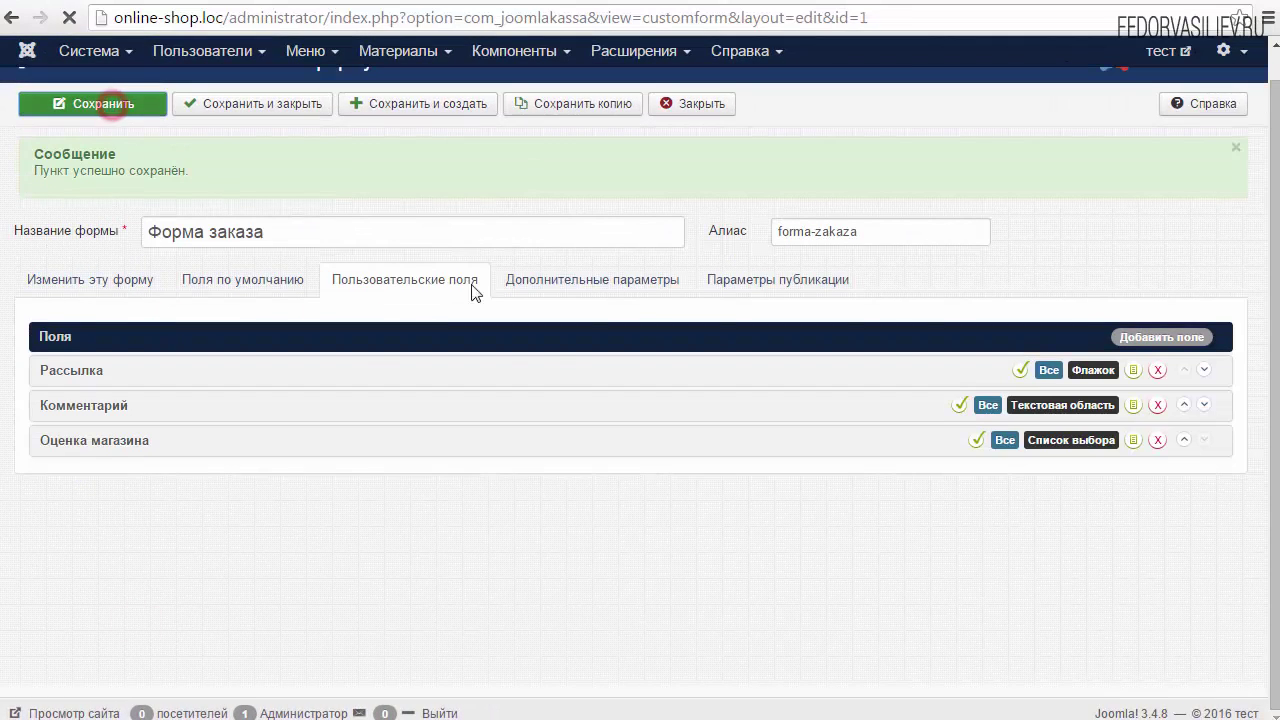
Step: Reload the store's checkout page and check the comment area, the rating list's options and the rating hint
{"action": "key", "text": "ctrl+Tab"}
{"action": "left_click", "coordinate": [69, 17]}
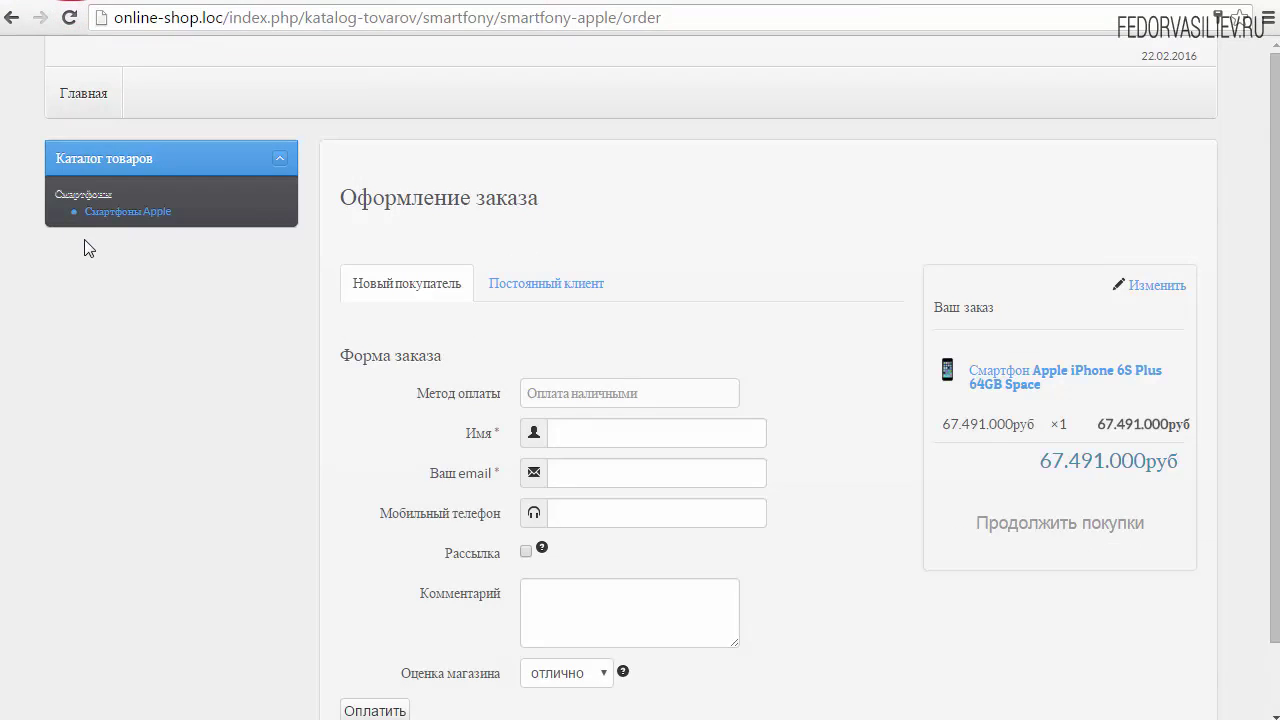
{"action": "scroll", "coordinate": [87, 248], "scroll_direction": "down", "scroll_amount": 2}
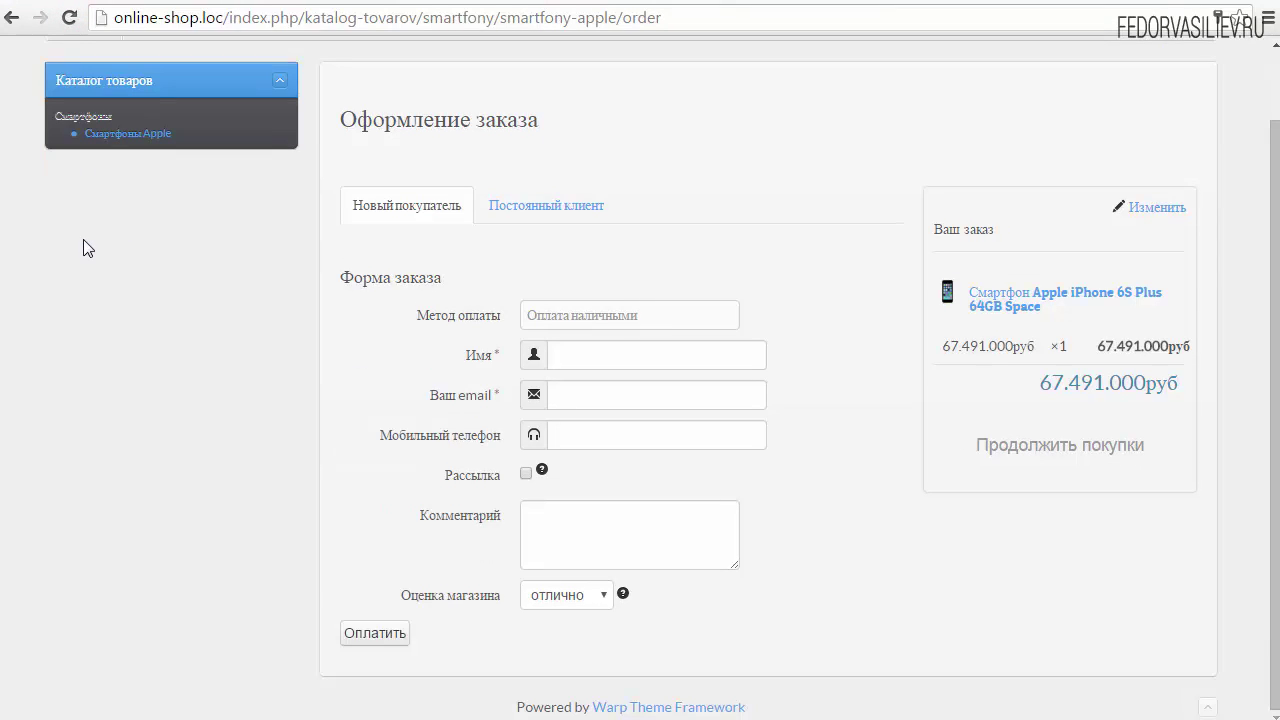
{"action": "left_click", "coordinate": [452, 520]}
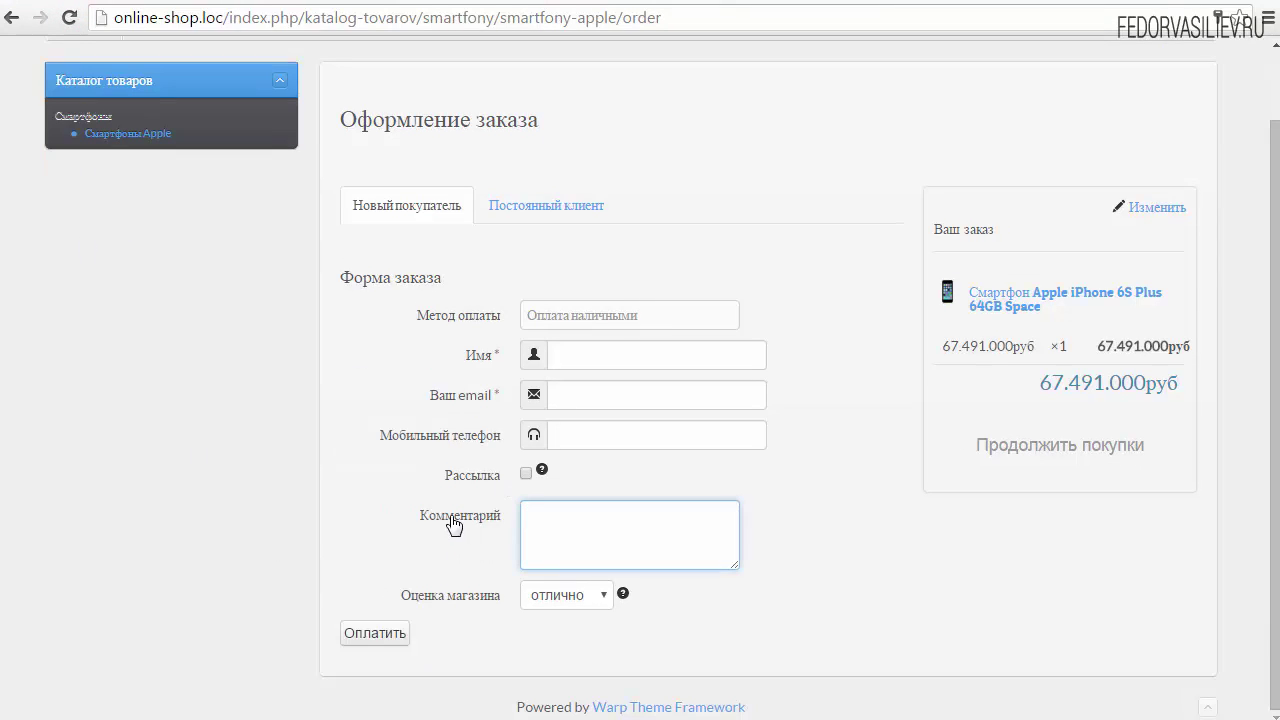
{"action": "left_click", "coordinate": [572, 600]}
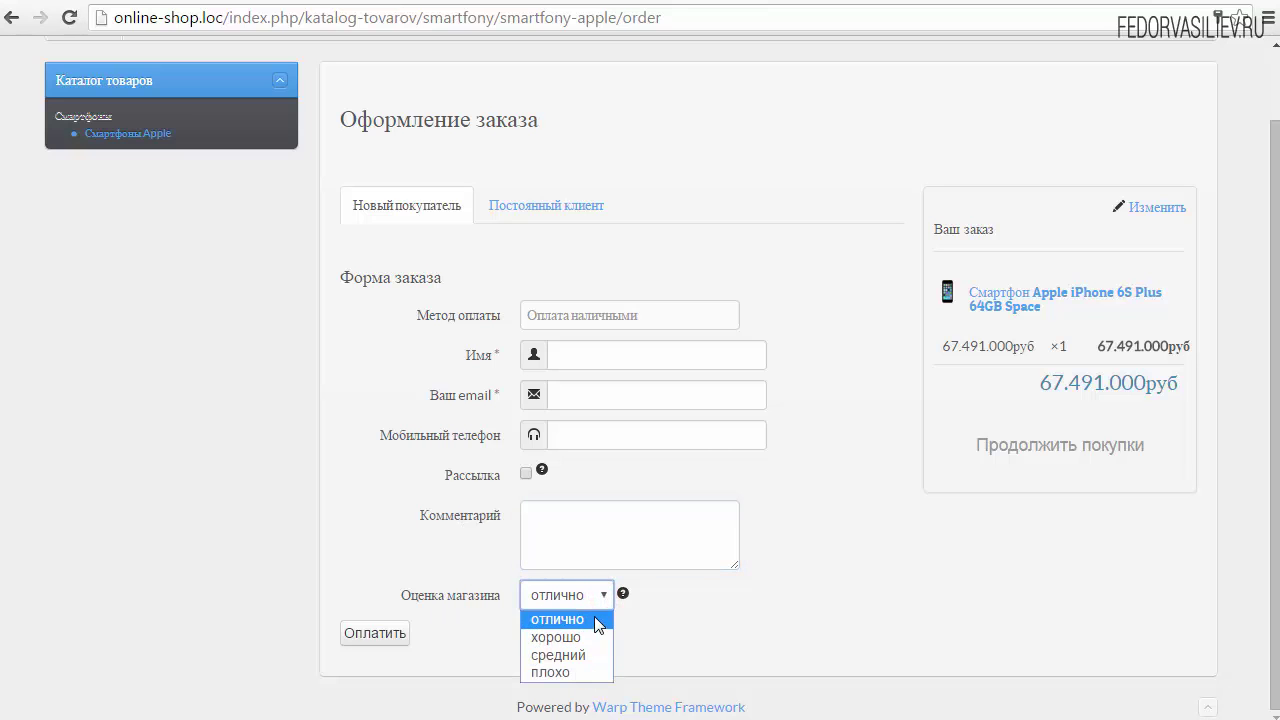
{"action": "left_click", "coordinate": [629, 617]}
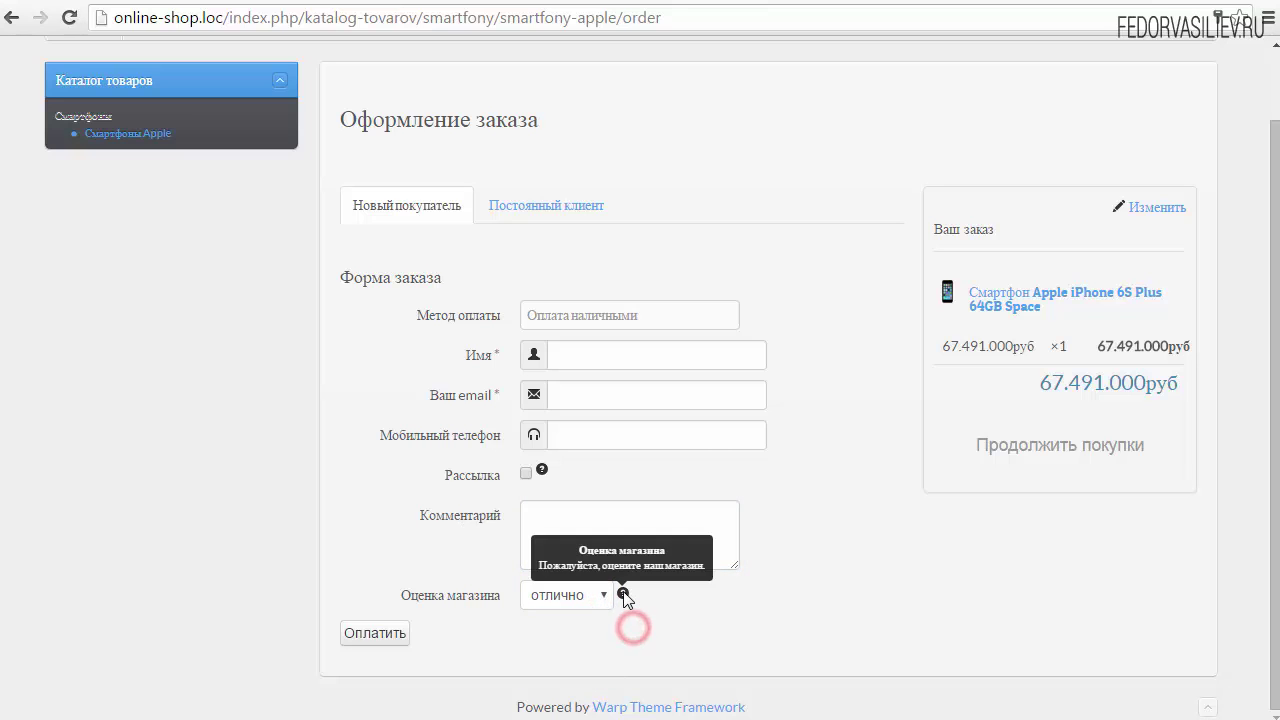
{"action": "left_click", "coordinate": [588, 597]}
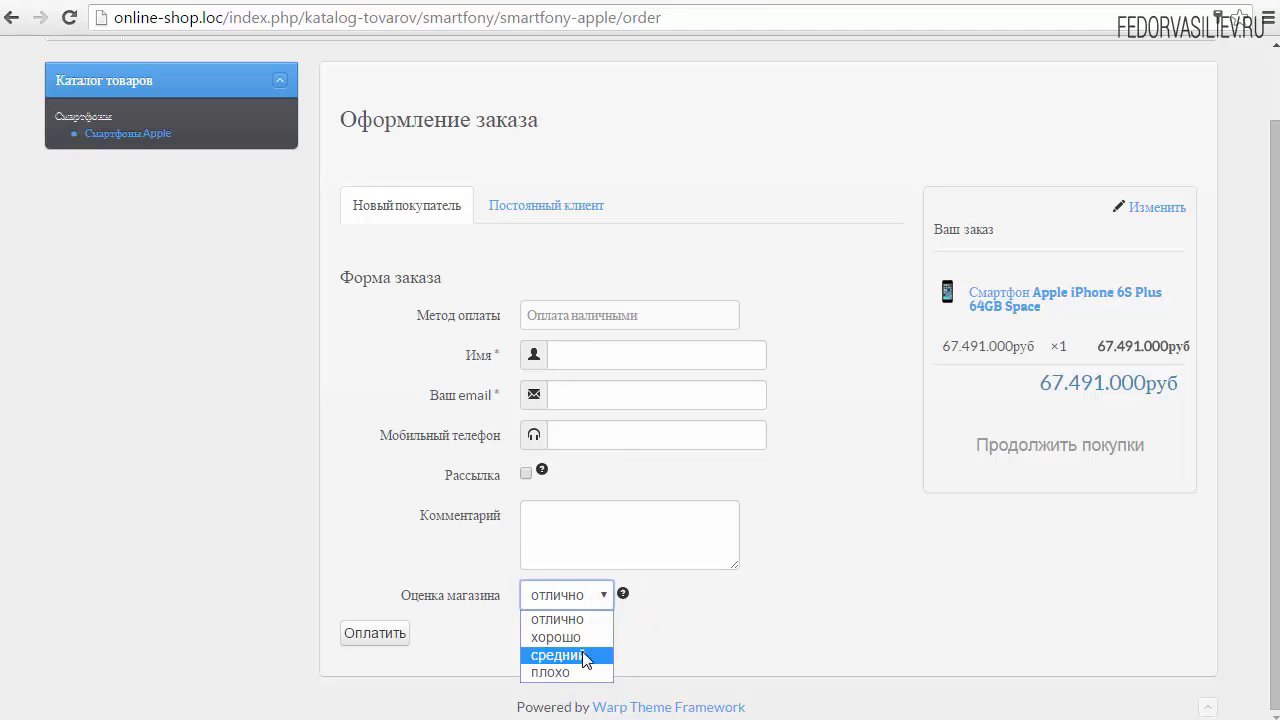
{"action": "left_click", "coordinate": [645, 632]}
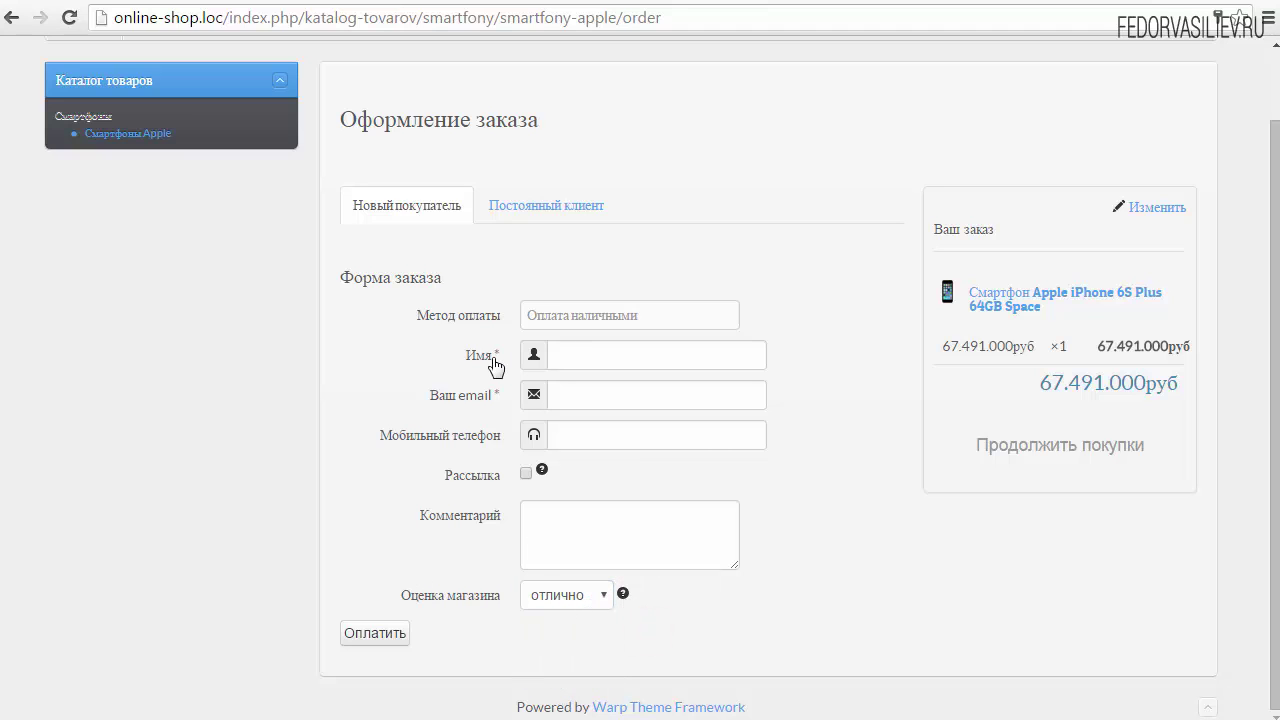
Step: Check the required name and email fields of the checkout form
{"action": "left_click", "coordinate": [595, 358]}
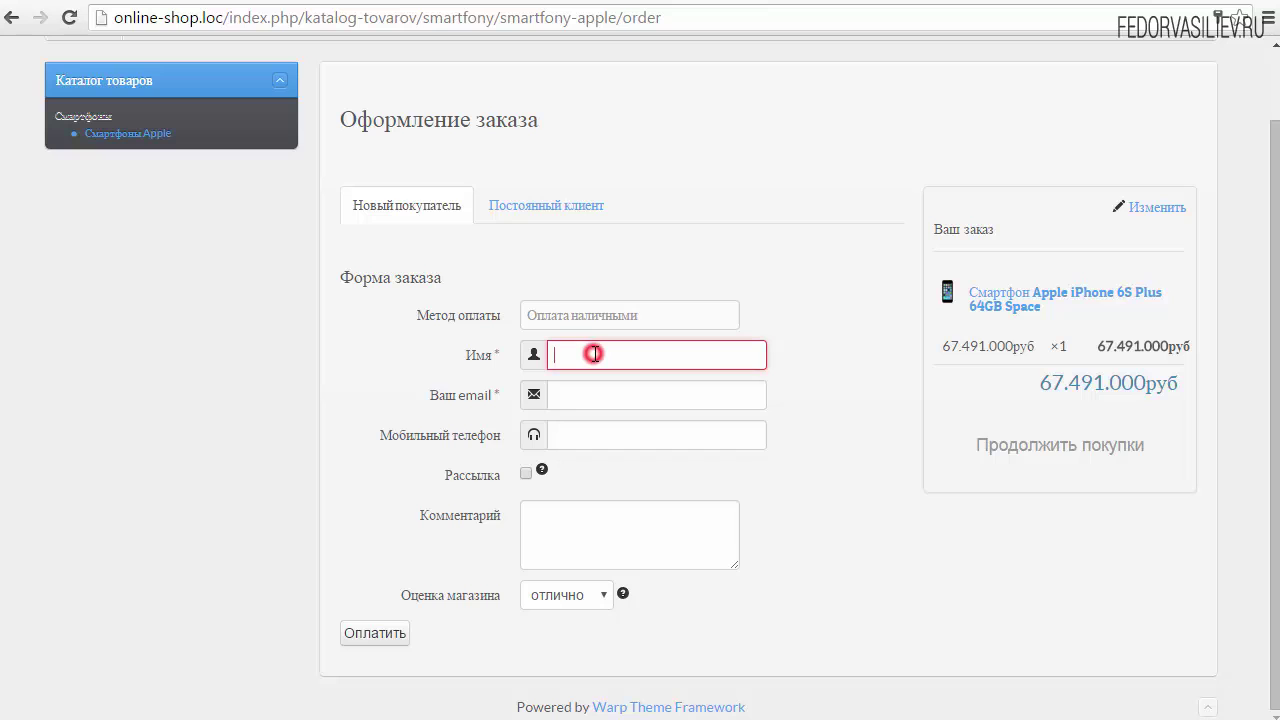
{"action": "left_click", "coordinate": [464, 380]}
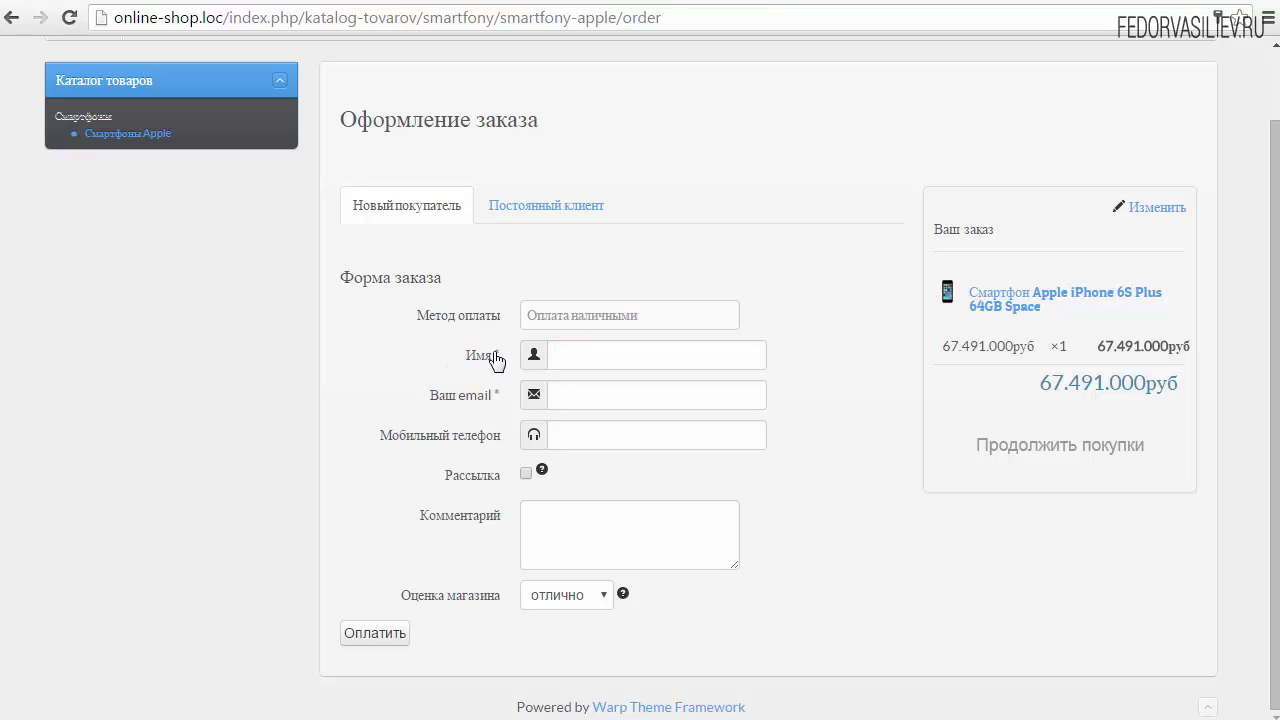
{"action": "left_click", "coordinate": [582, 390]}
{"action": "left_click", "coordinate": [580, 354]}
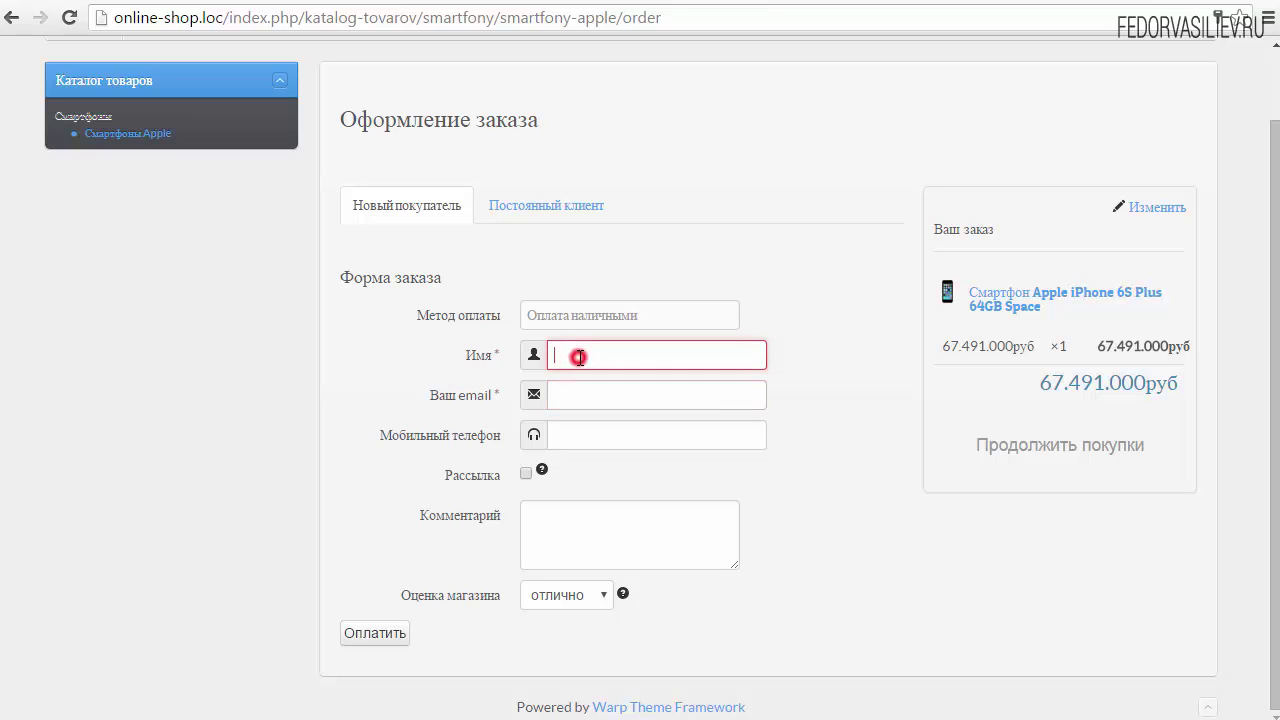
{"action": "left_click", "coordinate": [574, 393]}
{"action": "left_click", "coordinate": [573, 352]}
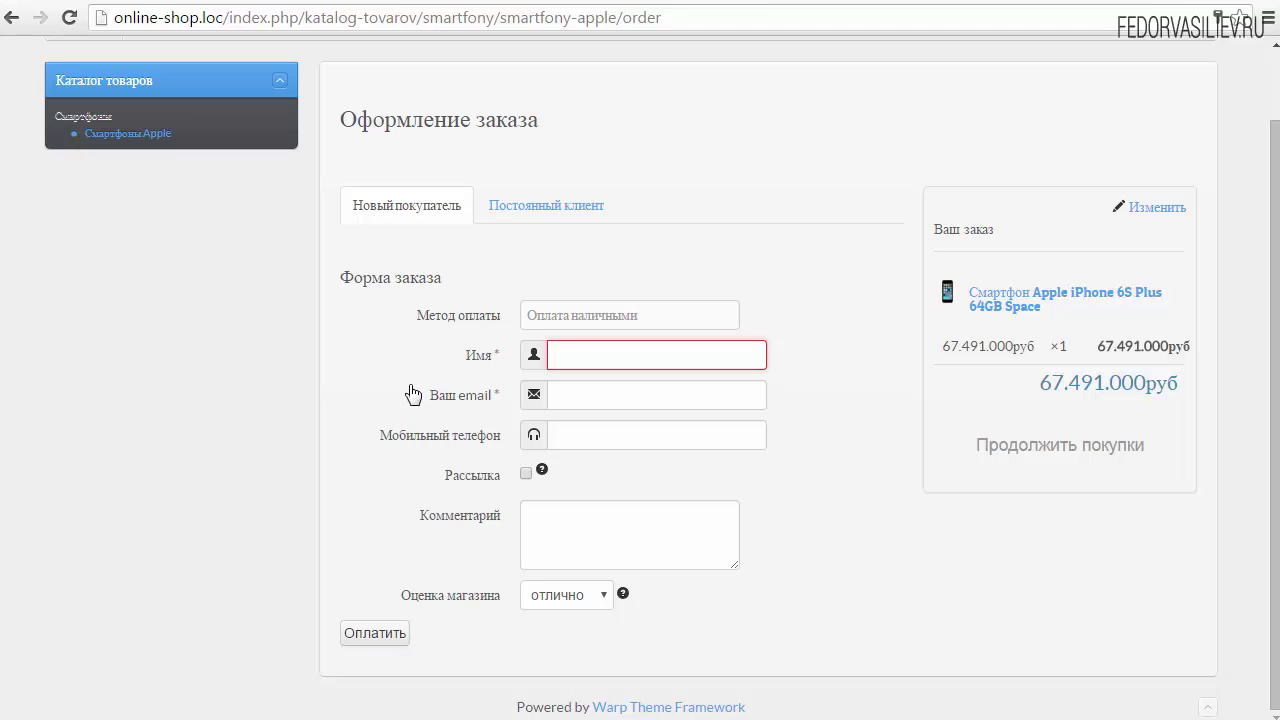
{"action": "left_click", "coordinate": [581, 396]}
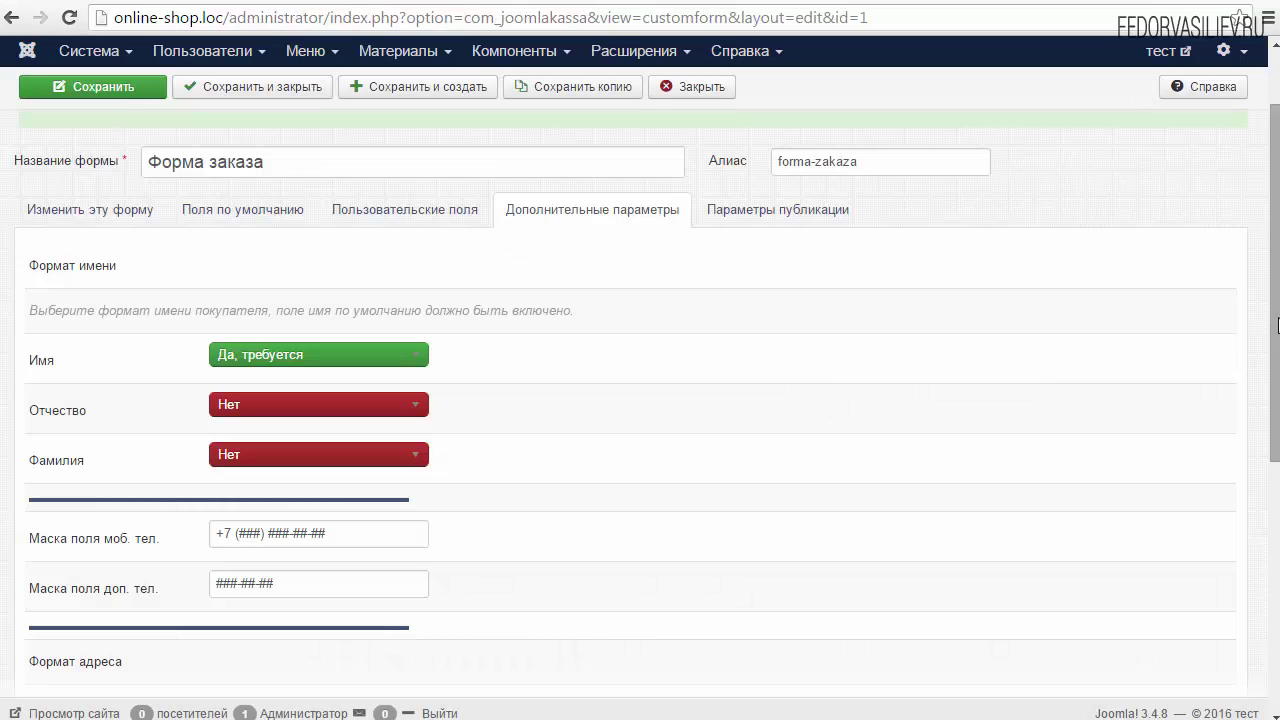
Step: Review the order form's name format, phone mask and address format parameters, and compare them with the checkout page
{"action": "left_click_drag", "start_coordinate": [1274, 300], "coordinate": [1274, 490]}
{"action": "scroll", "coordinate": [46, 450], "scroll_direction": "down", "scroll_amount": 1}
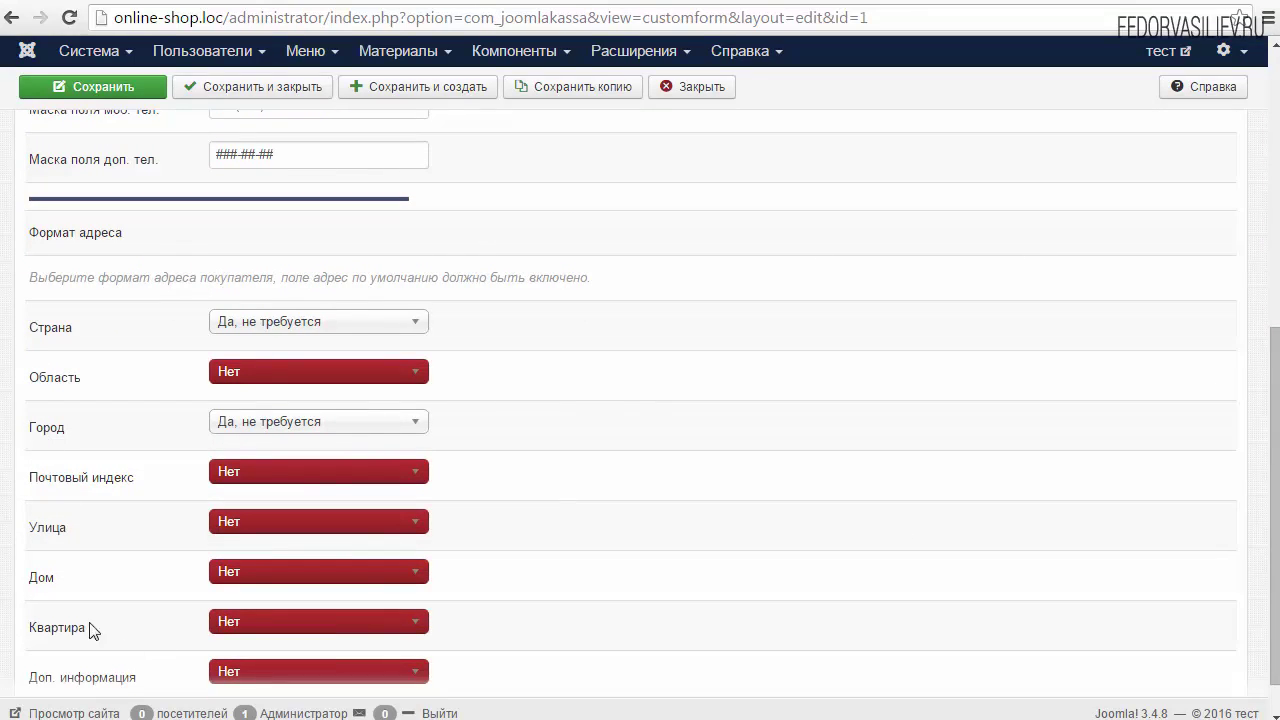
{"action": "left_click", "coordinate": [619, 3]}
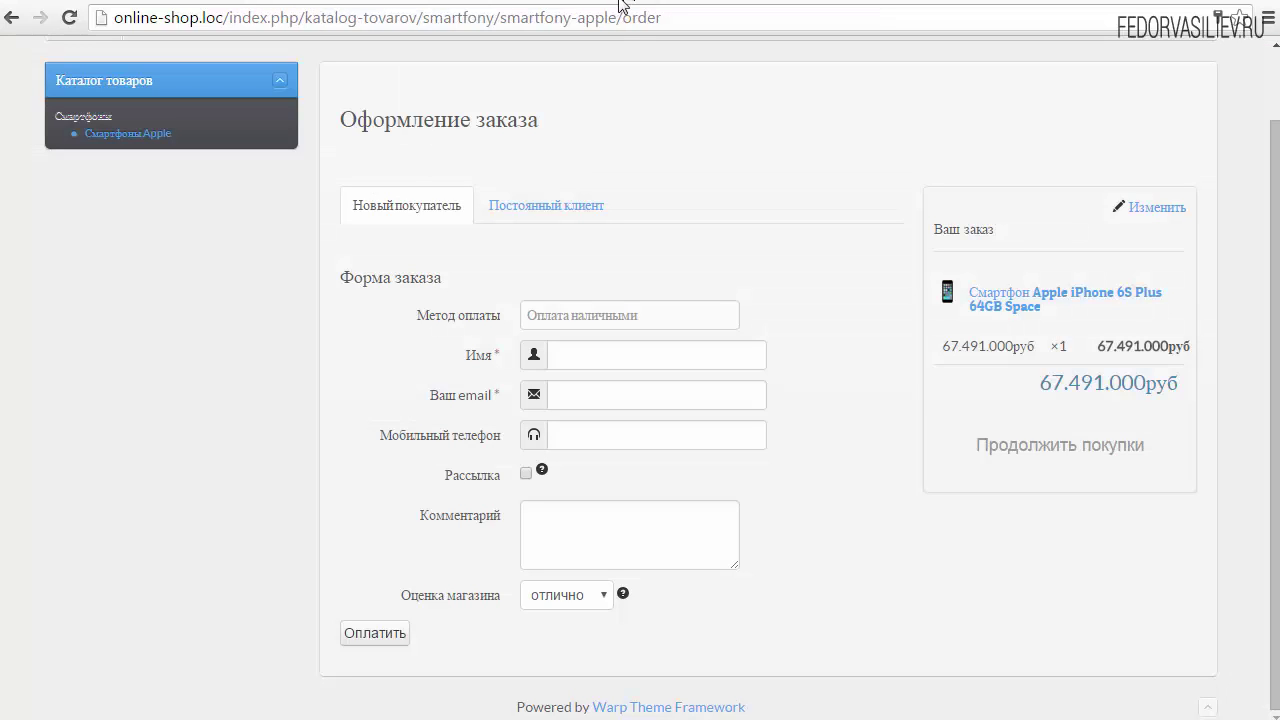
{"action": "left_click", "coordinate": [510, 3]}
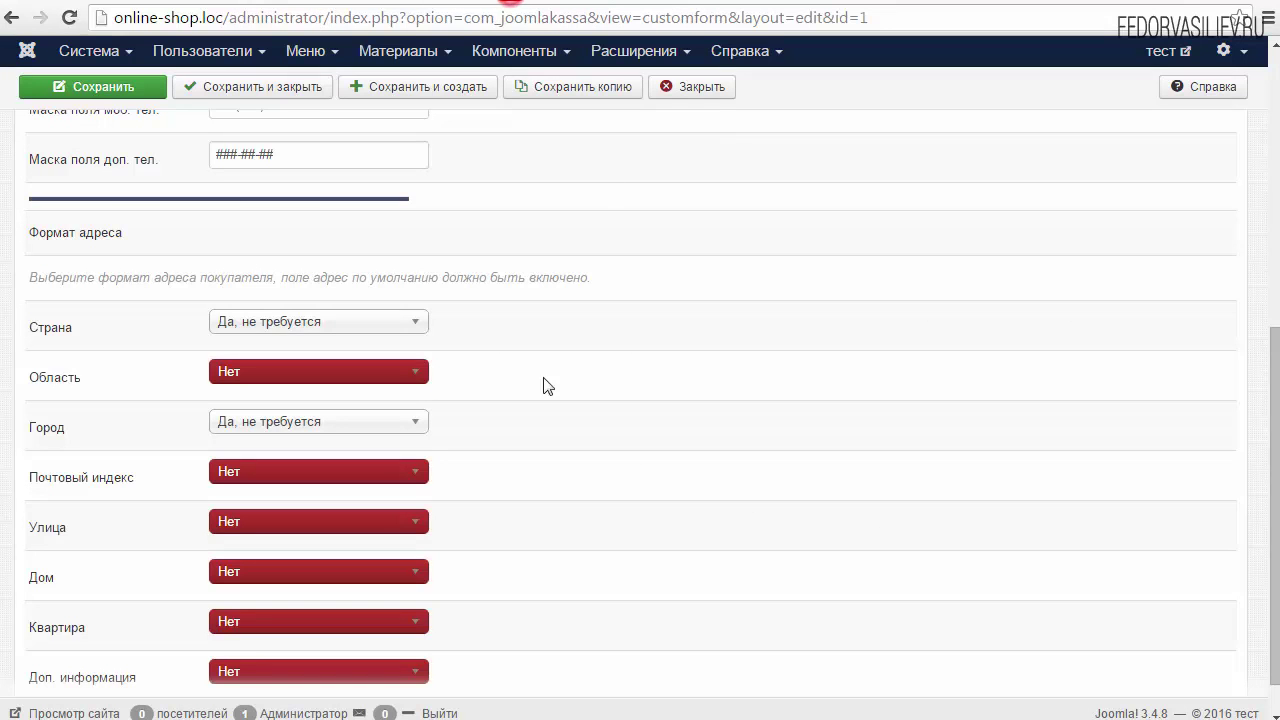
Step: Enable "Поля адреса" among the form's default fields and save the order form
{"action": "scroll", "coordinate": [543, 386], "scroll_direction": "up", "scroll_amount": 8}
{"action": "left_click", "coordinate": [395, 312]}
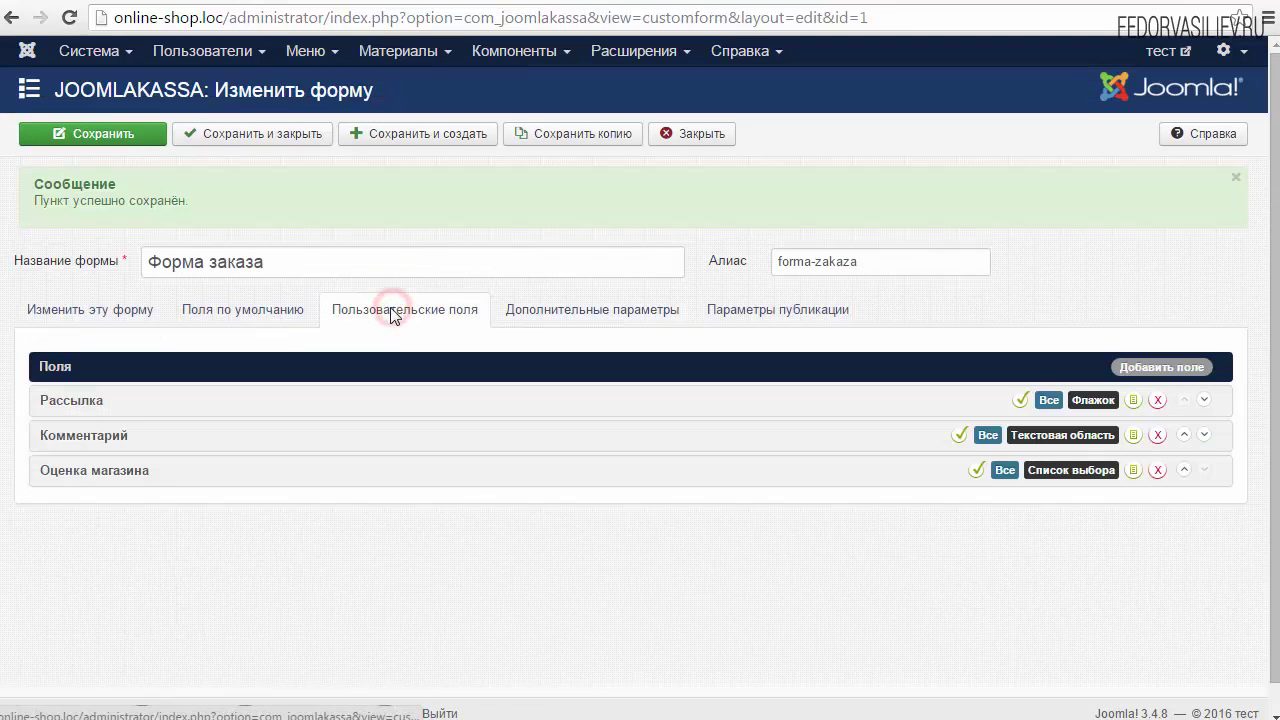
{"action": "left_click", "coordinate": [232, 316]}
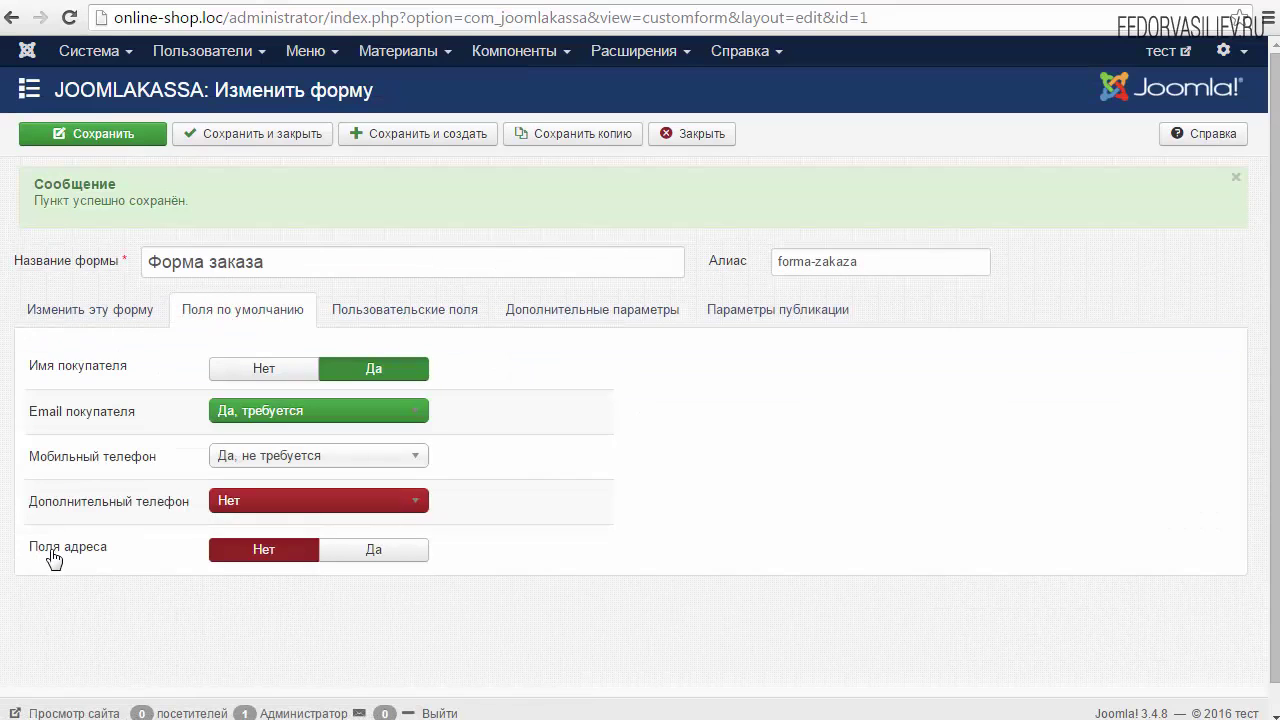
{"action": "mouse_move", "coordinate": [55, 557]}
{"action": "left_click", "coordinate": [370, 552]}
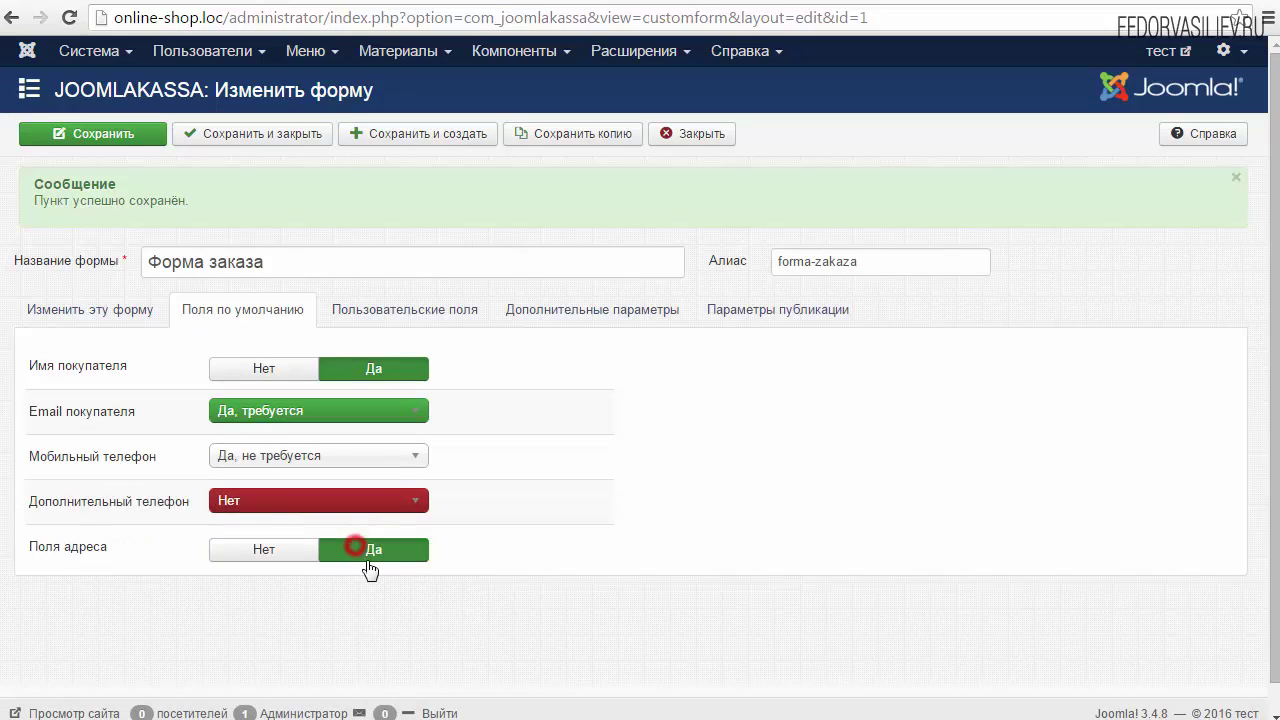
{"action": "left_click", "coordinate": [110, 135]}
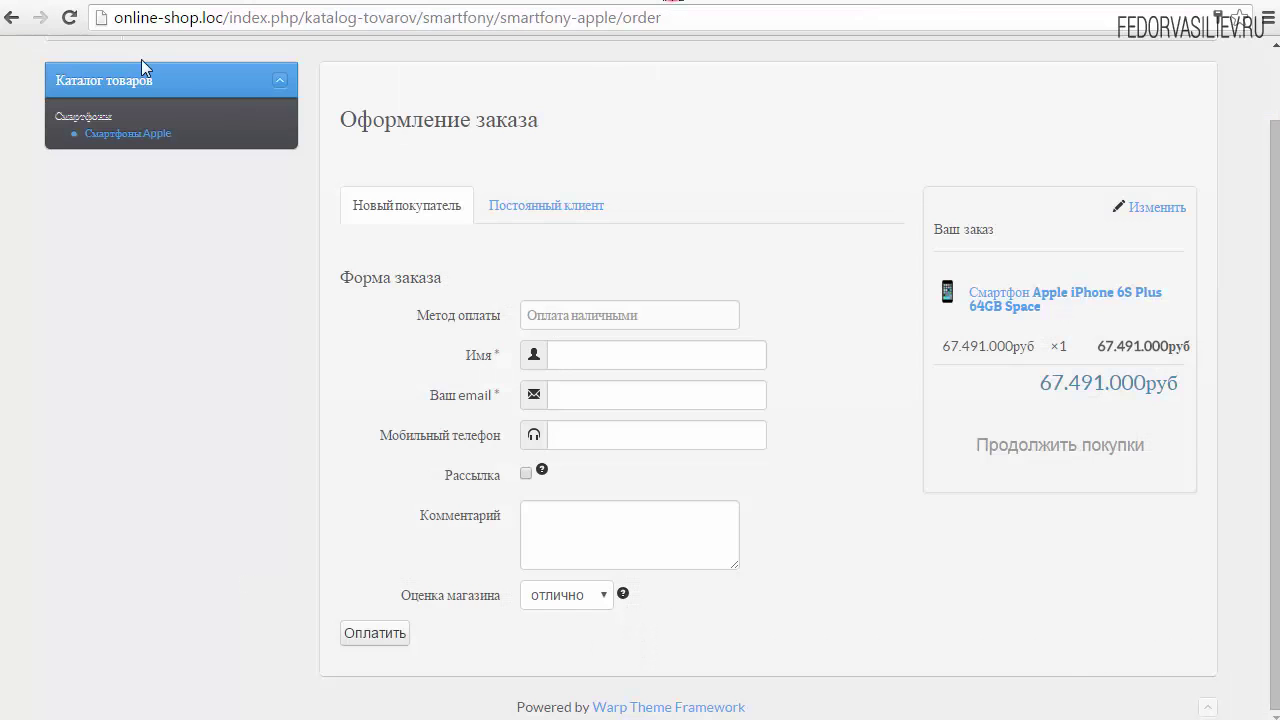
Step: Reload the store's checkout page and check the country and city fields
{"action": "left_click", "coordinate": [69, 17]}
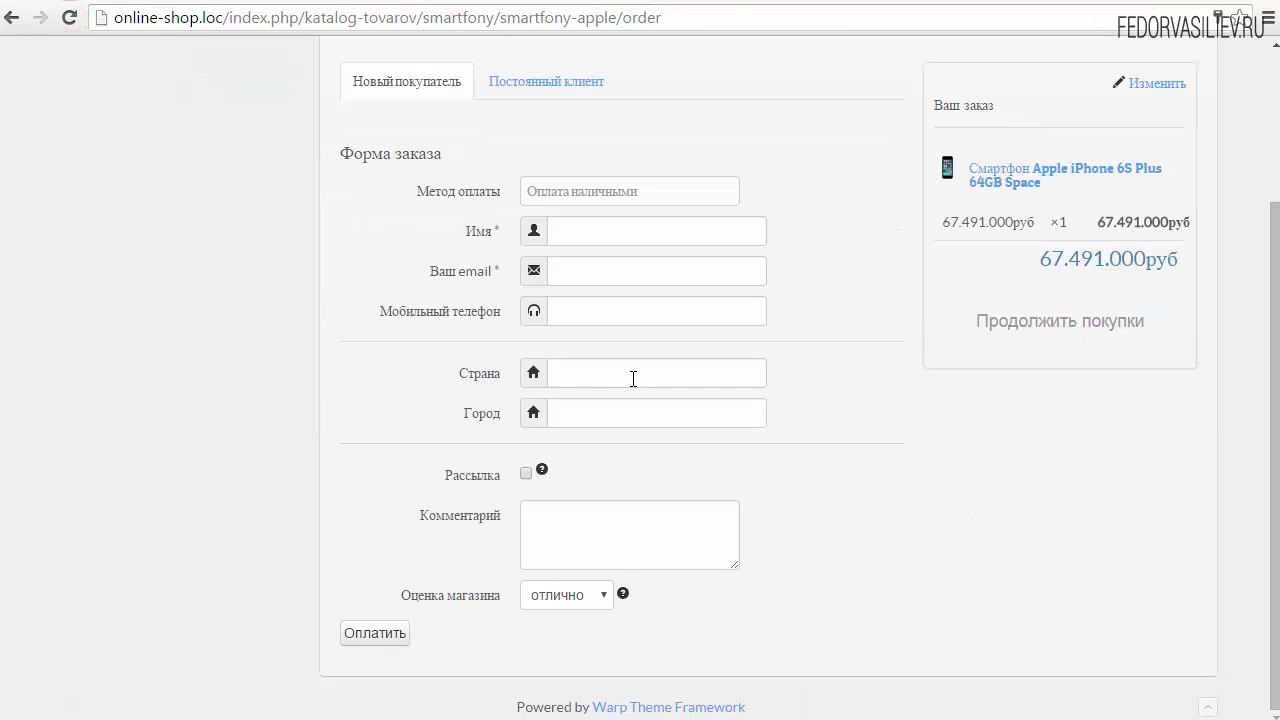
{"action": "left_click", "coordinate": [646, 372]}
{"action": "left_click", "coordinate": [582, 412]}
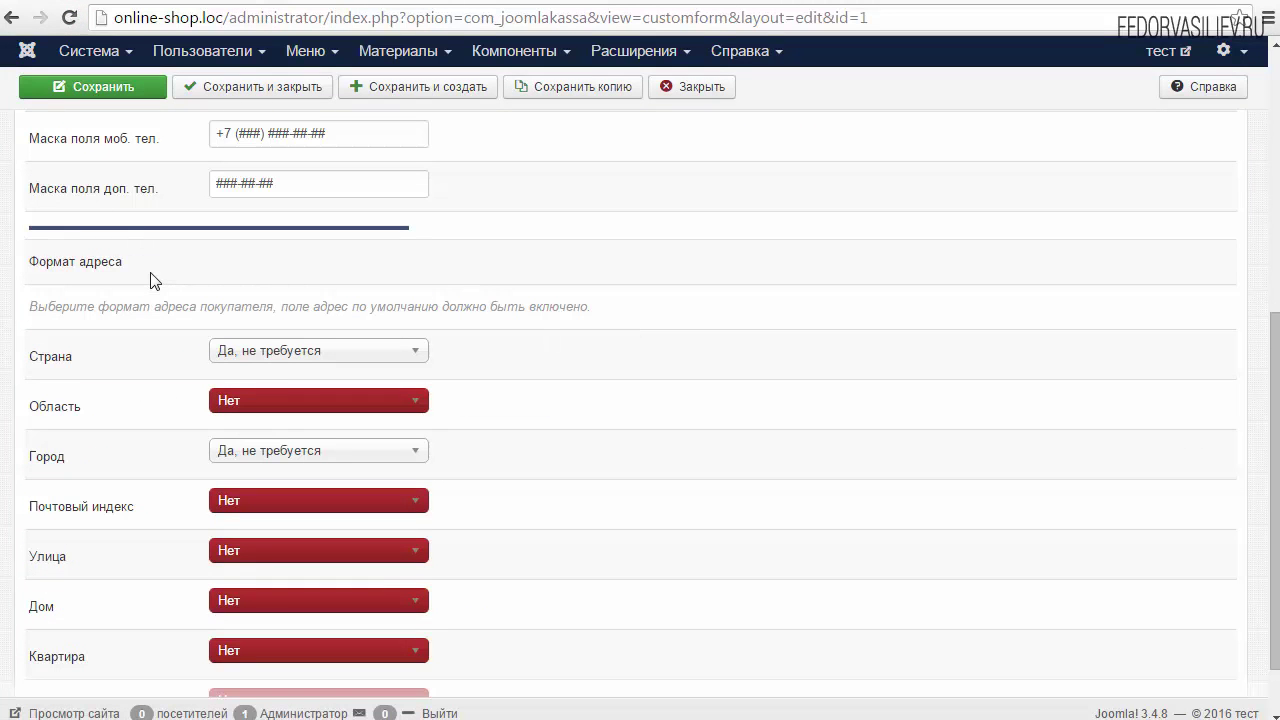
Step: Review the "Формат адреса" parameters of the order form and compare them with the address fields at checkout
{"action": "triple_click", "coordinate": [143, 272]}
{"action": "left_click", "coordinate": [187, 268]}
{"action": "scroll", "coordinate": [286, 346], "scroll_direction": "down", "scroll_amount": 1}
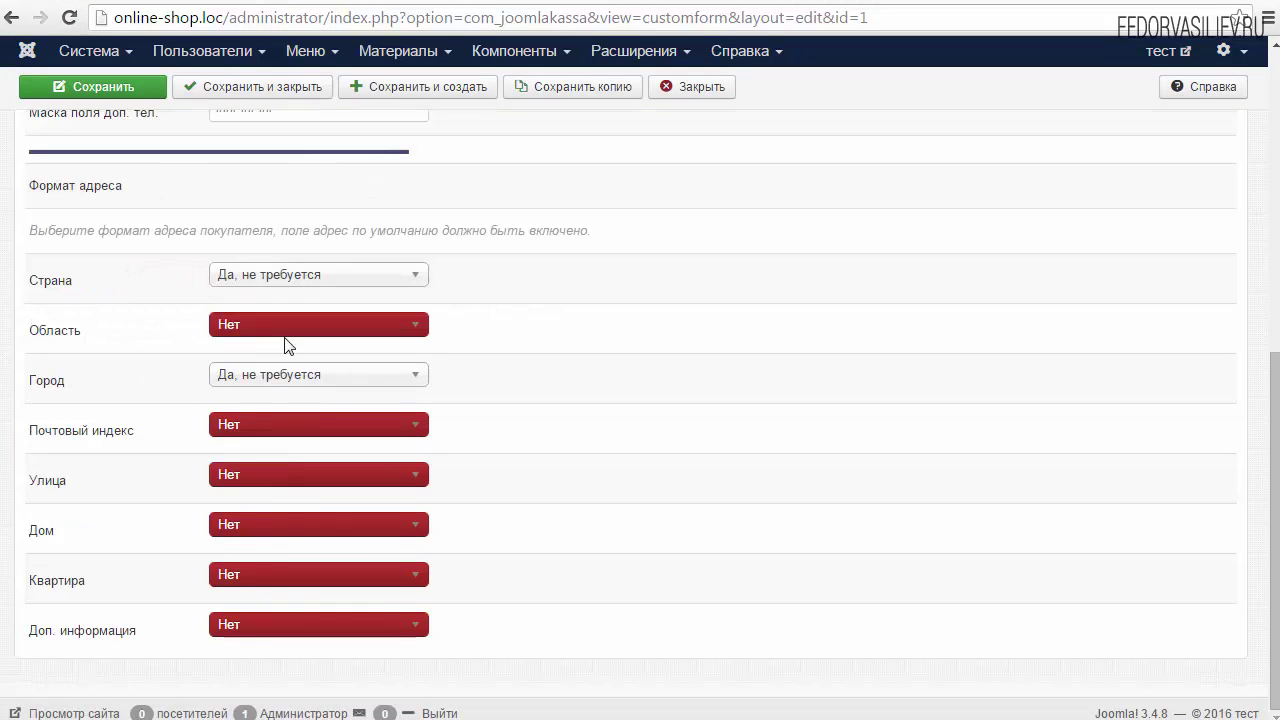
{"action": "left_click", "coordinate": [640, 1]}
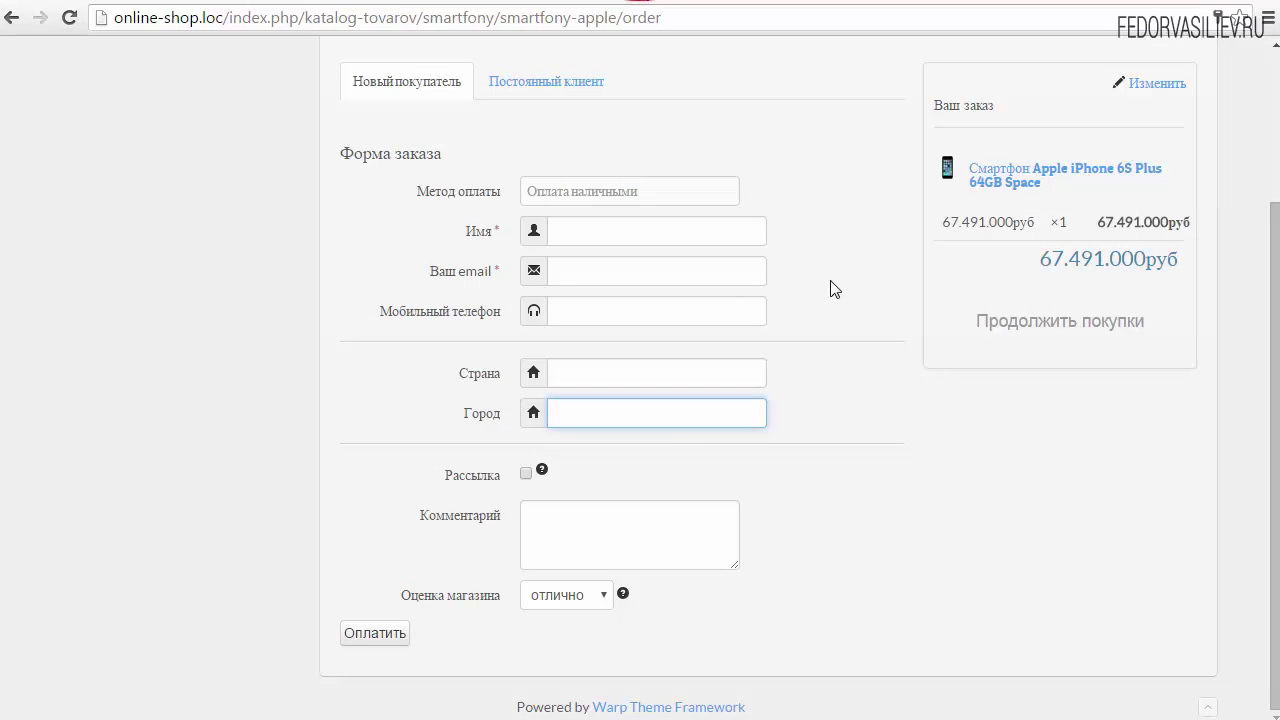
{"action": "left_click", "coordinate": [552, 370]}
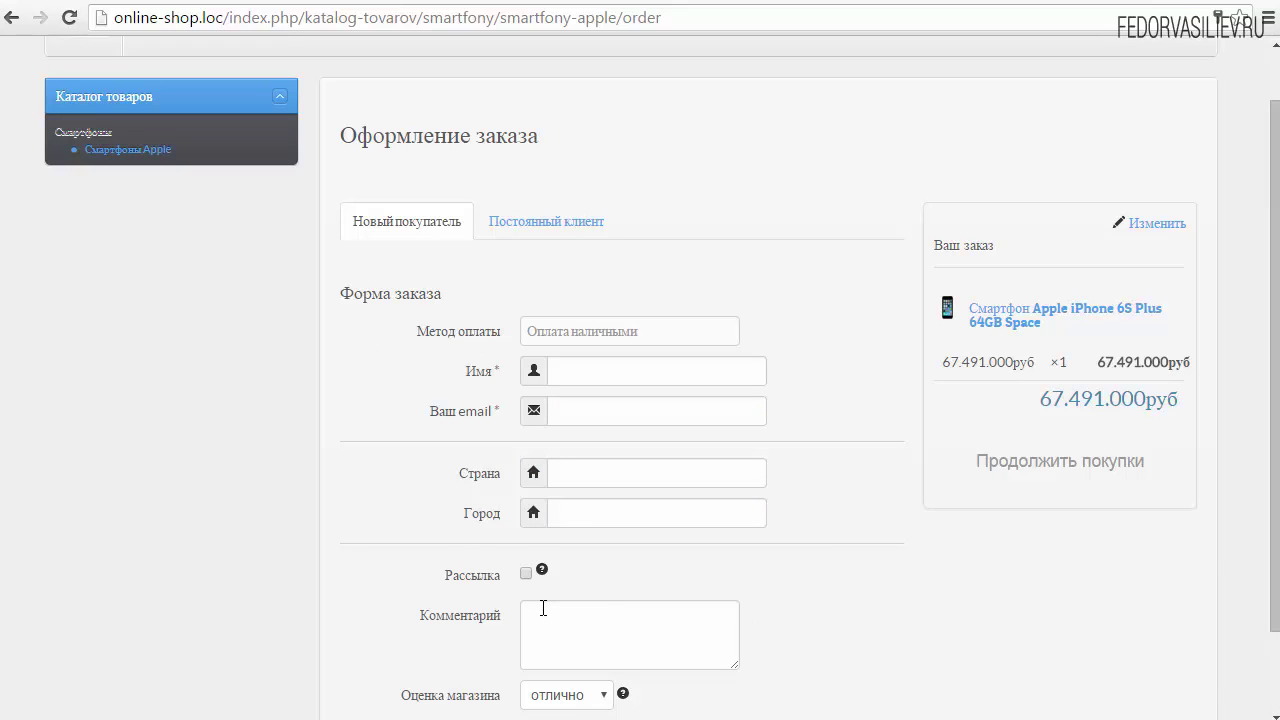
Step: Examine the icons in front of the name, email, country and city fields at checkout, and the Bootstrap icon reference
{"action": "left_click", "coordinate": [563, 371]}
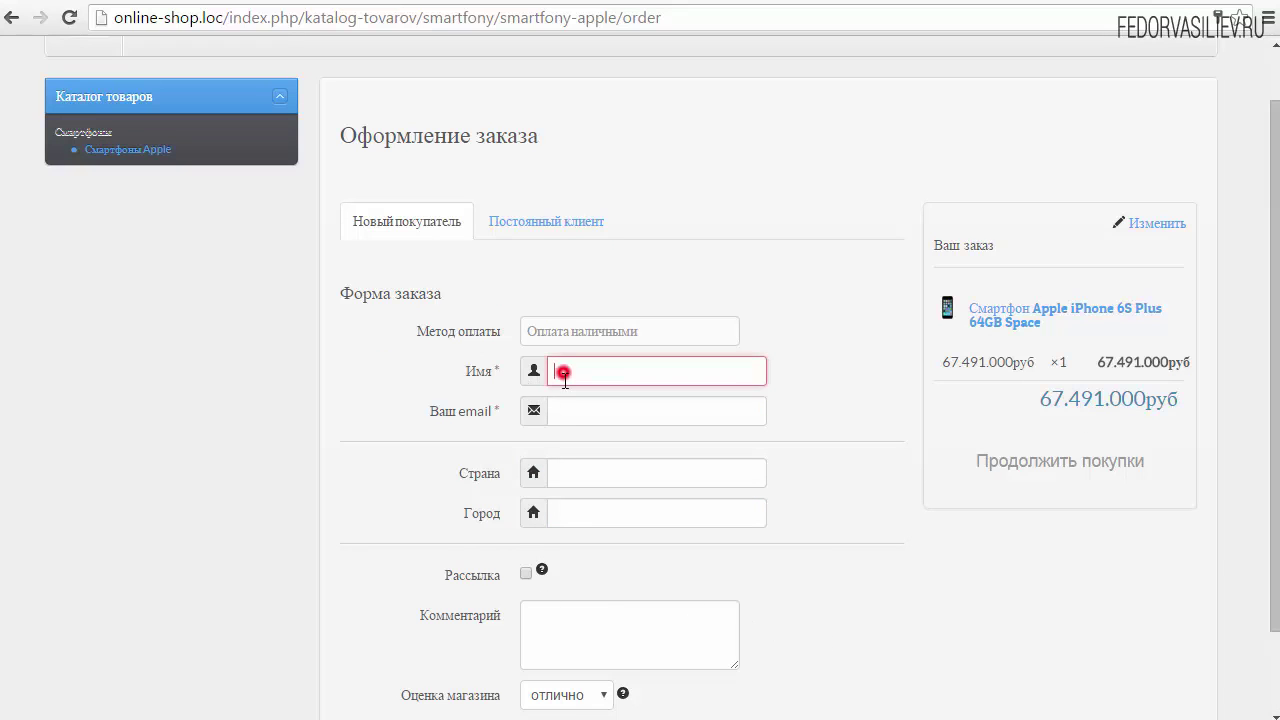
{"action": "left_click", "coordinate": [568, 406]}
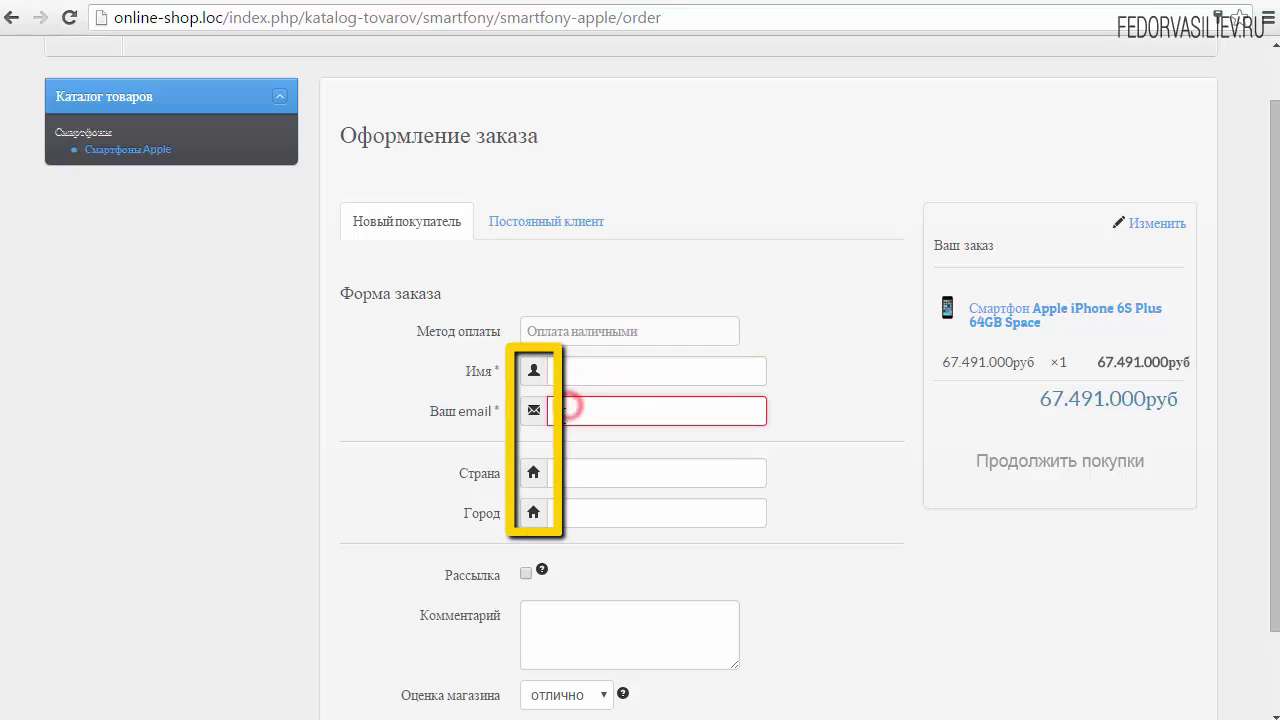
{"action": "left_click", "coordinate": [566, 468]}
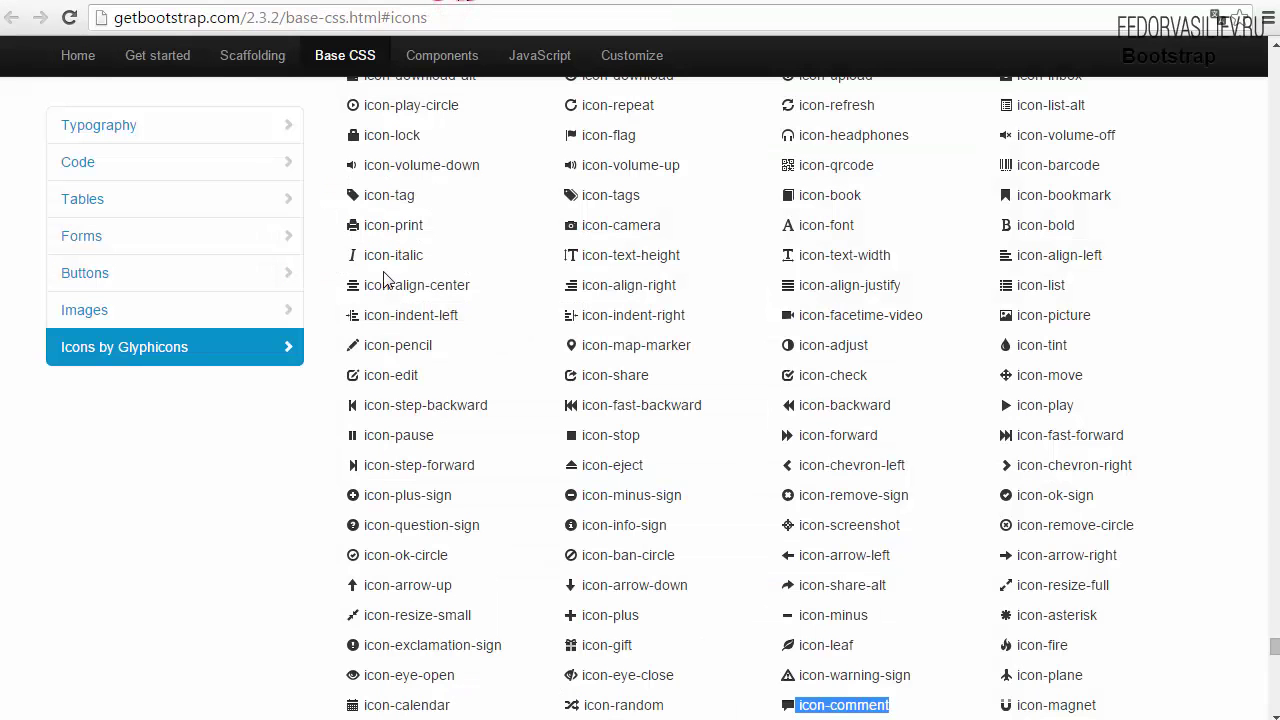
{"action": "left_click", "coordinate": [582, 369]}
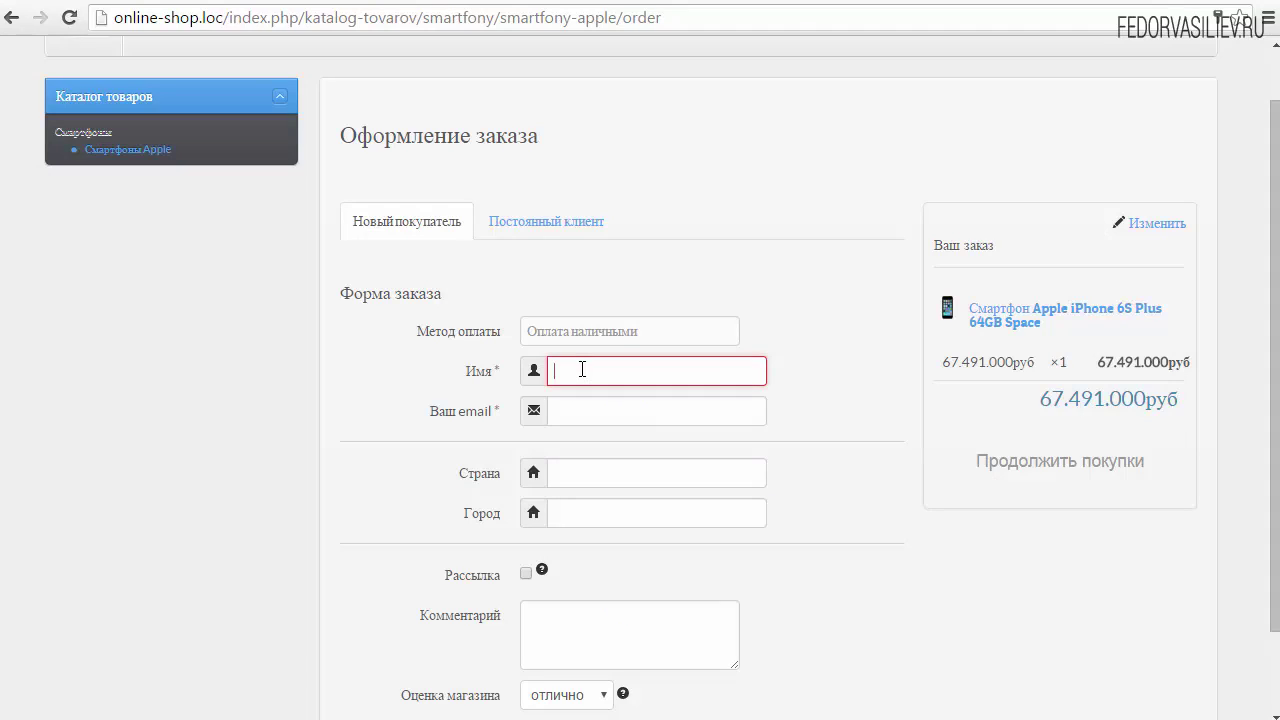
{"action": "left_click", "coordinate": [589, 408]}
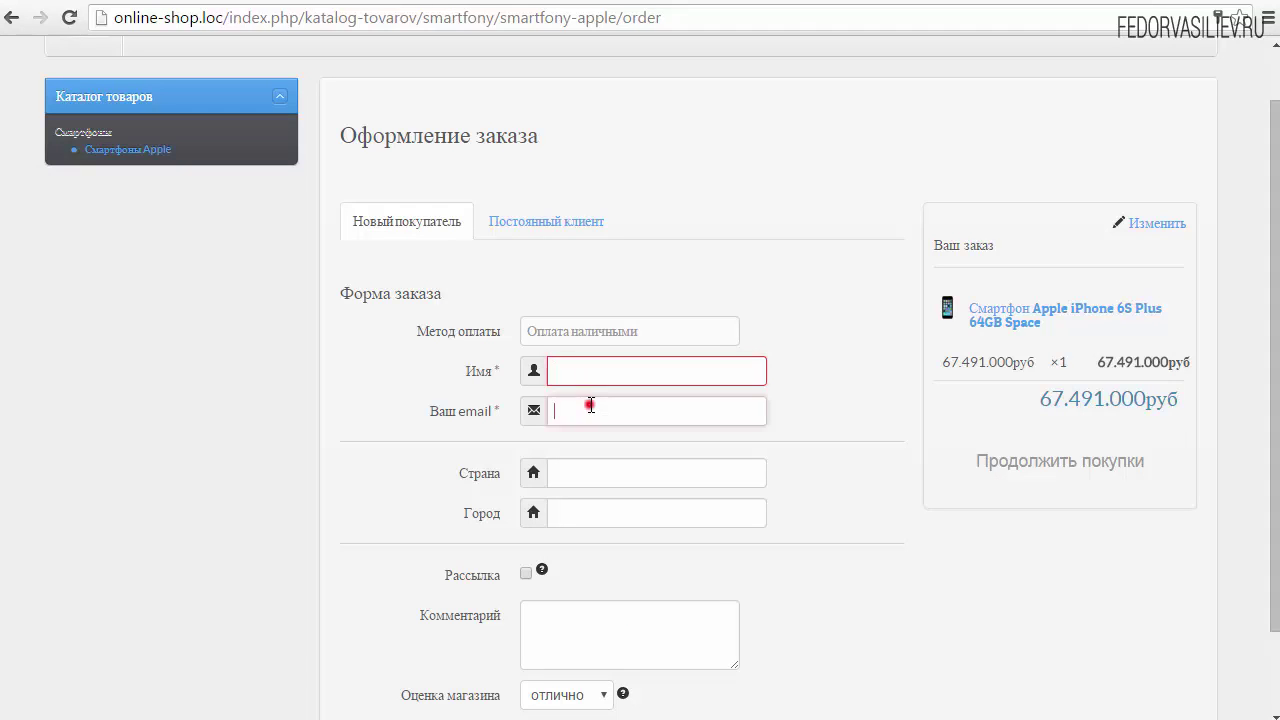
{"action": "left_click", "coordinate": [592, 474]}
{"action": "left_click", "coordinate": [592, 515]}
{"action": "left_click", "coordinate": [588, 470]}
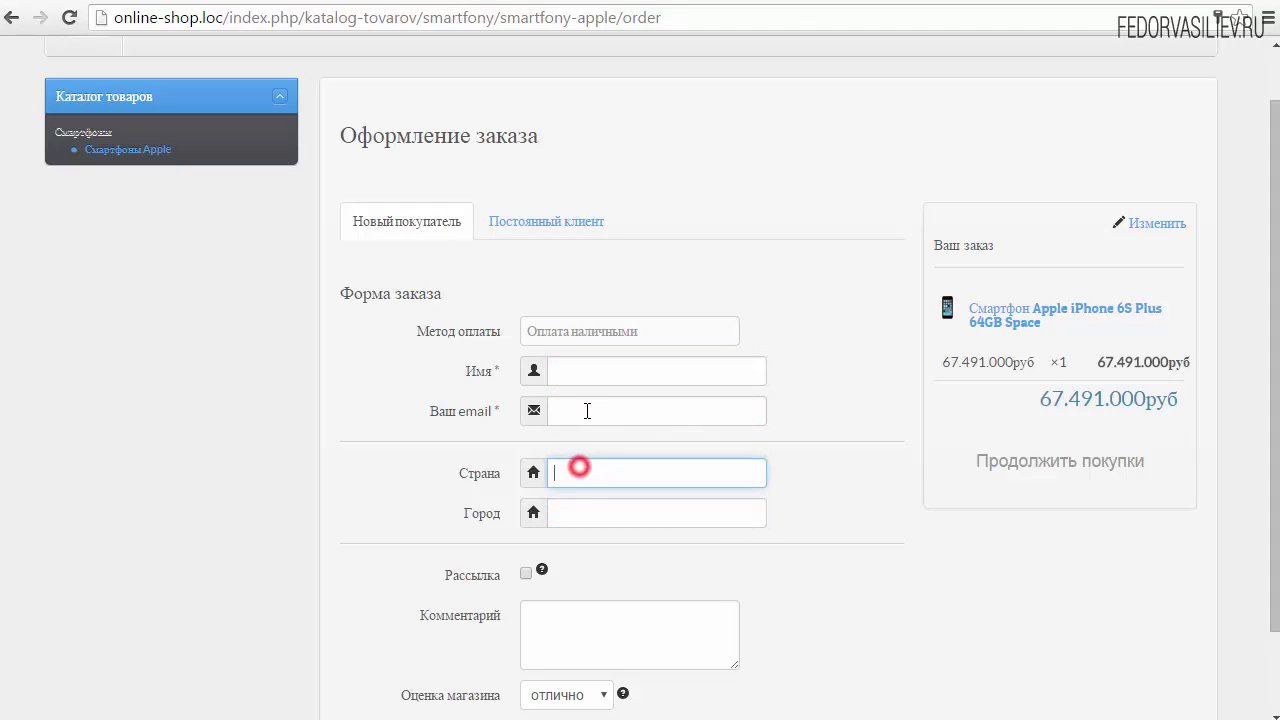
{"action": "left_click", "coordinate": [580, 407]}
{"action": "left_click", "coordinate": [566, 373]}
{"action": "scroll", "coordinate": [528, 385], "scroll_direction": "down", "scroll_amount": 2}
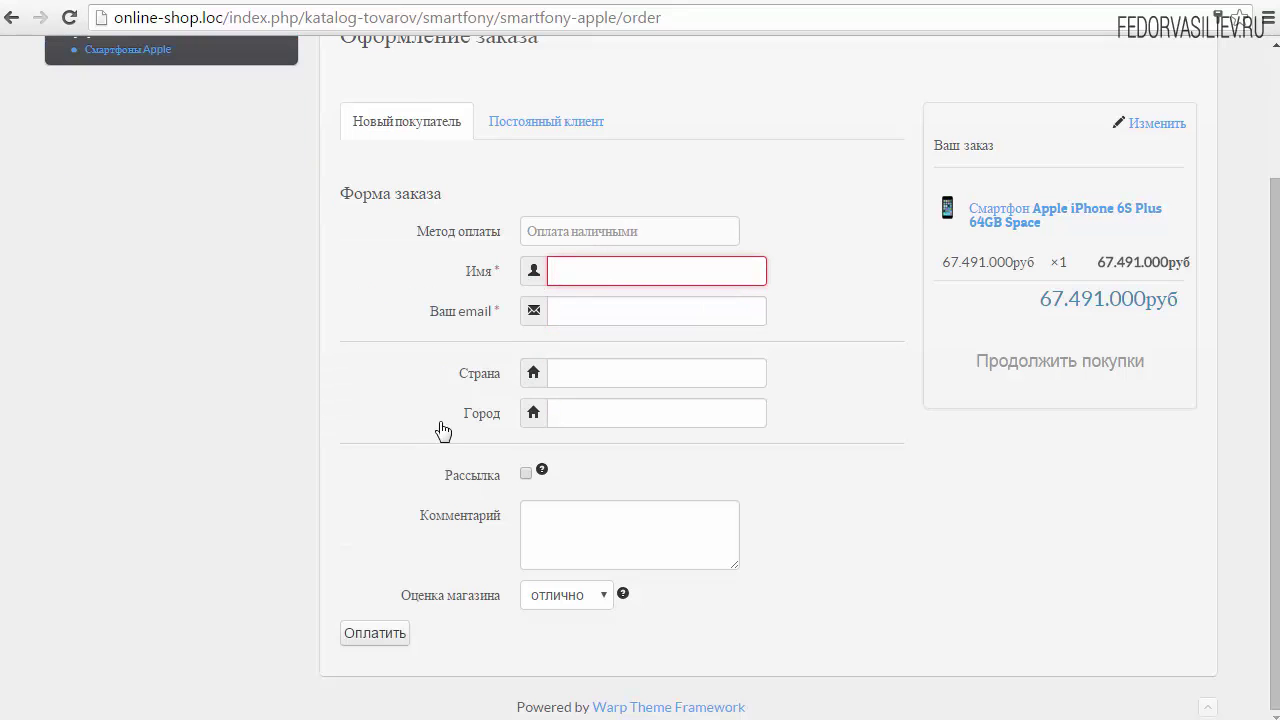
{"action": "left_click", "coordinate": [572, 307]}
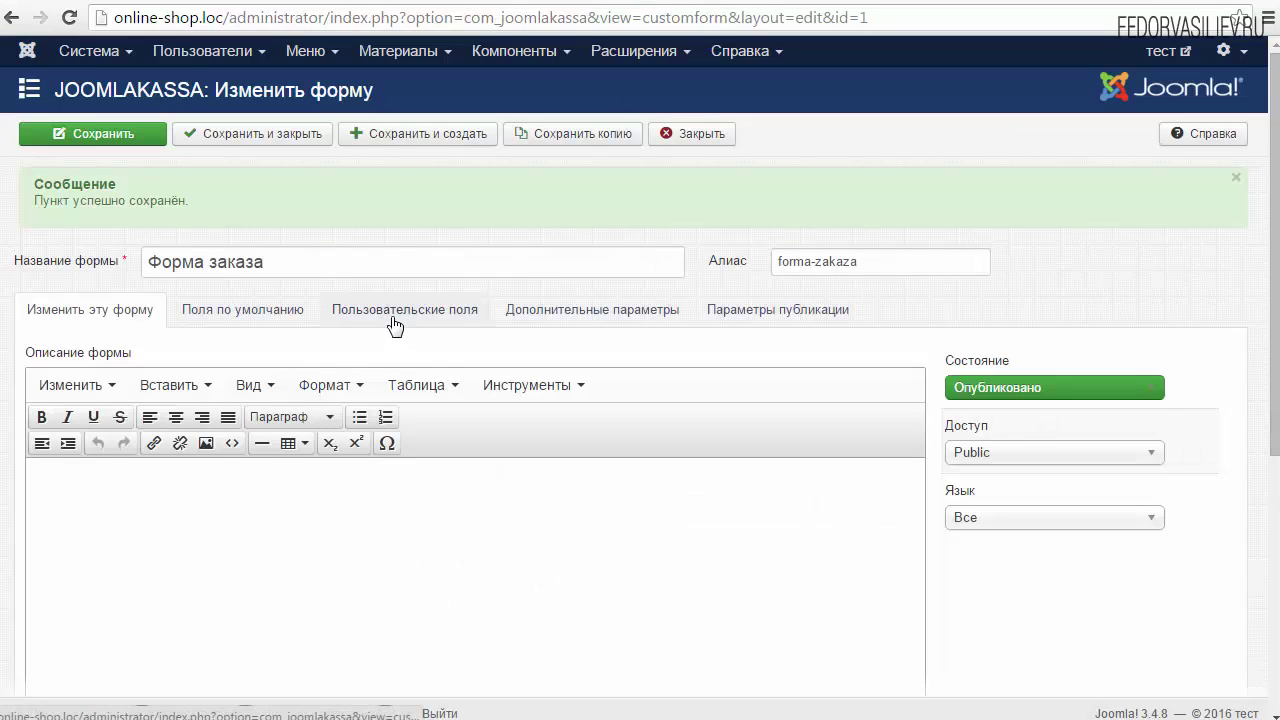
Step: Add a custom field to the order form with label "тест", field name "tr" and type "Текстовое поле"
{"action": "left_click", "coordinate": [388, 316]}
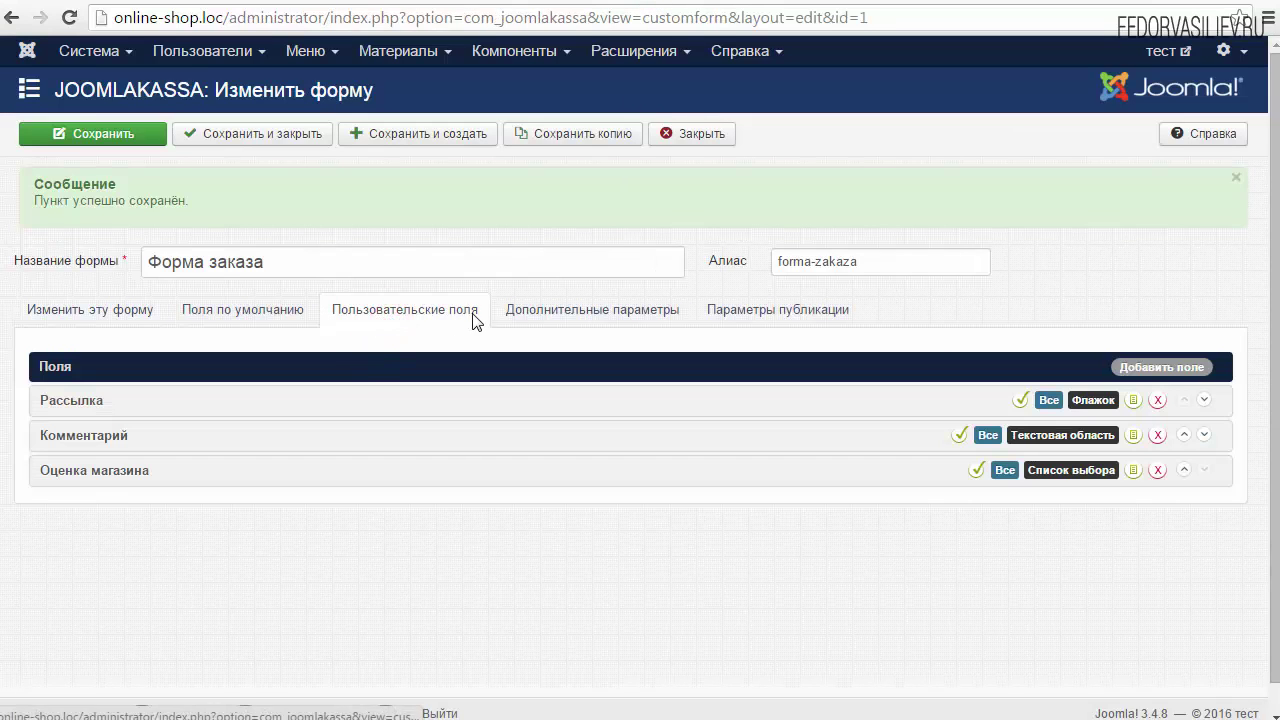
{"action": "left_click", "coordinate": [143, 362]}
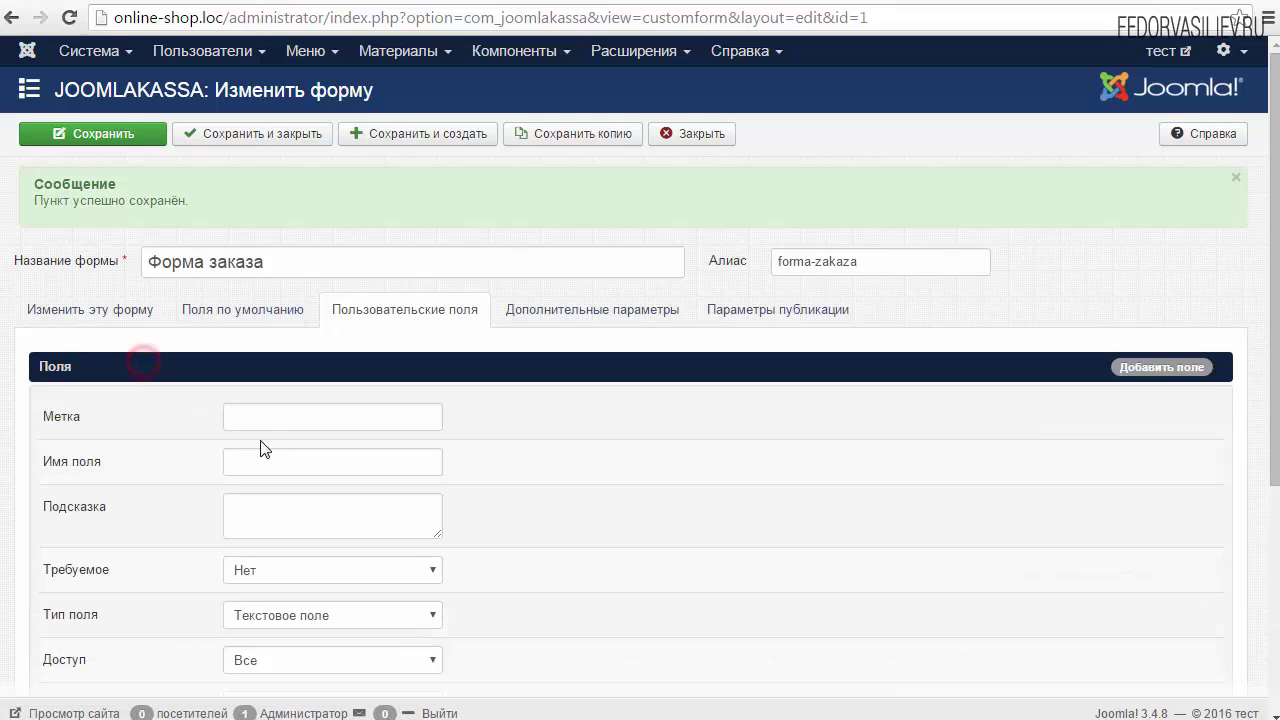
{"action": "left_click", "coordinate": [269, 425]}
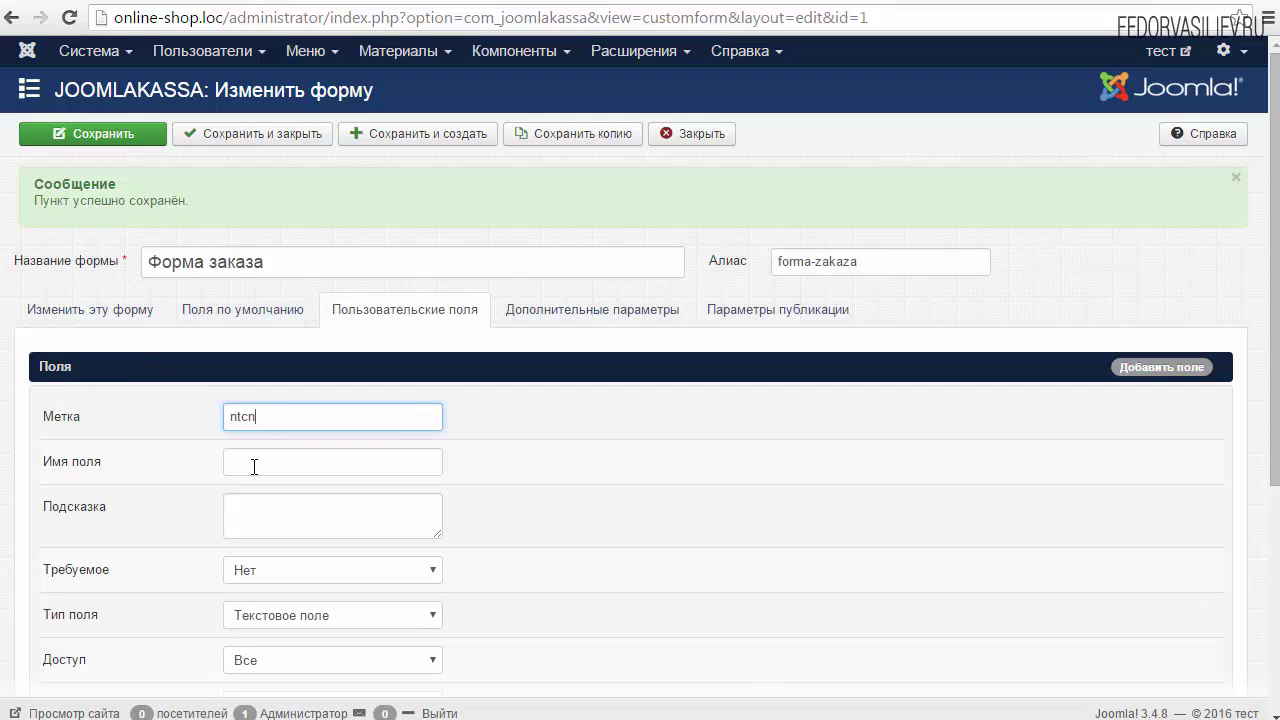
{"action": "left_click", "coordinate": [256, 466]}
{"action": "type", "text": "tr"}
{"action": "scroll", "coordinate": [251, 466], "scroll_direction": "down", "scroll_amount": 3}
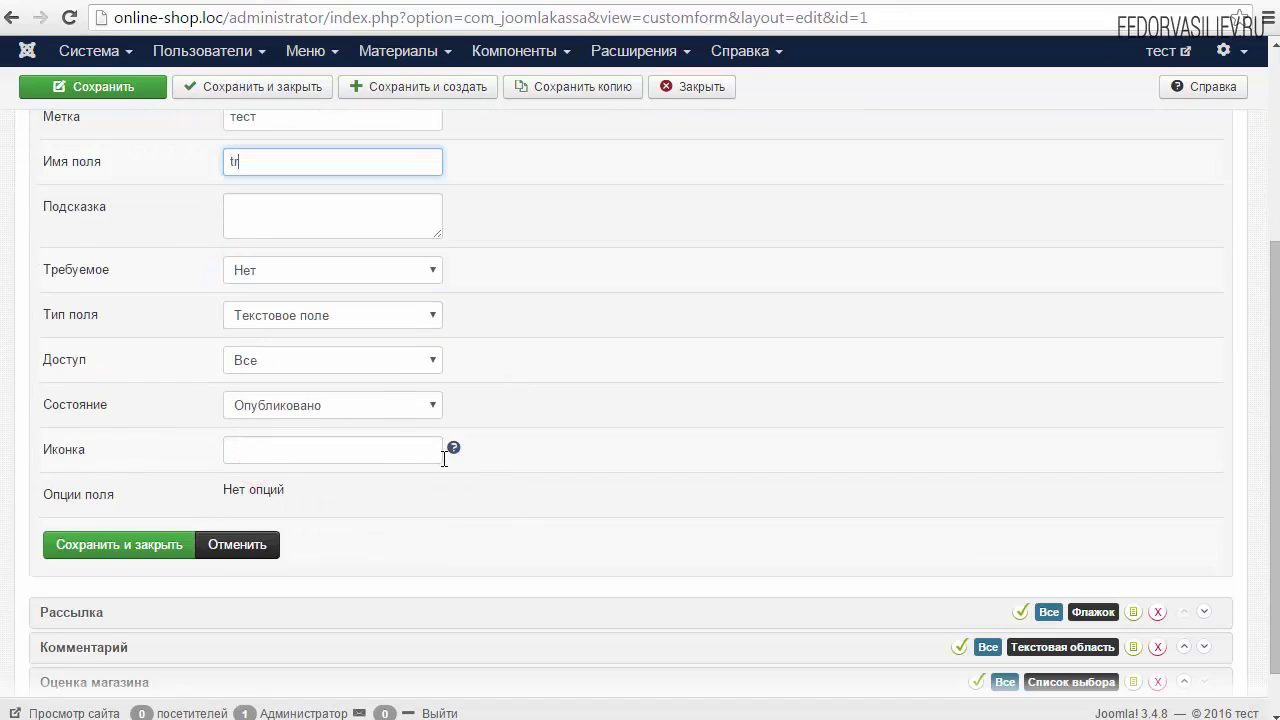
{"action": "scroll", "coordinate": [283, 374], "scroll_direction": "up", "scroll_amount": 1}
{"action": "left_click", "coordinate": [346, 416]}
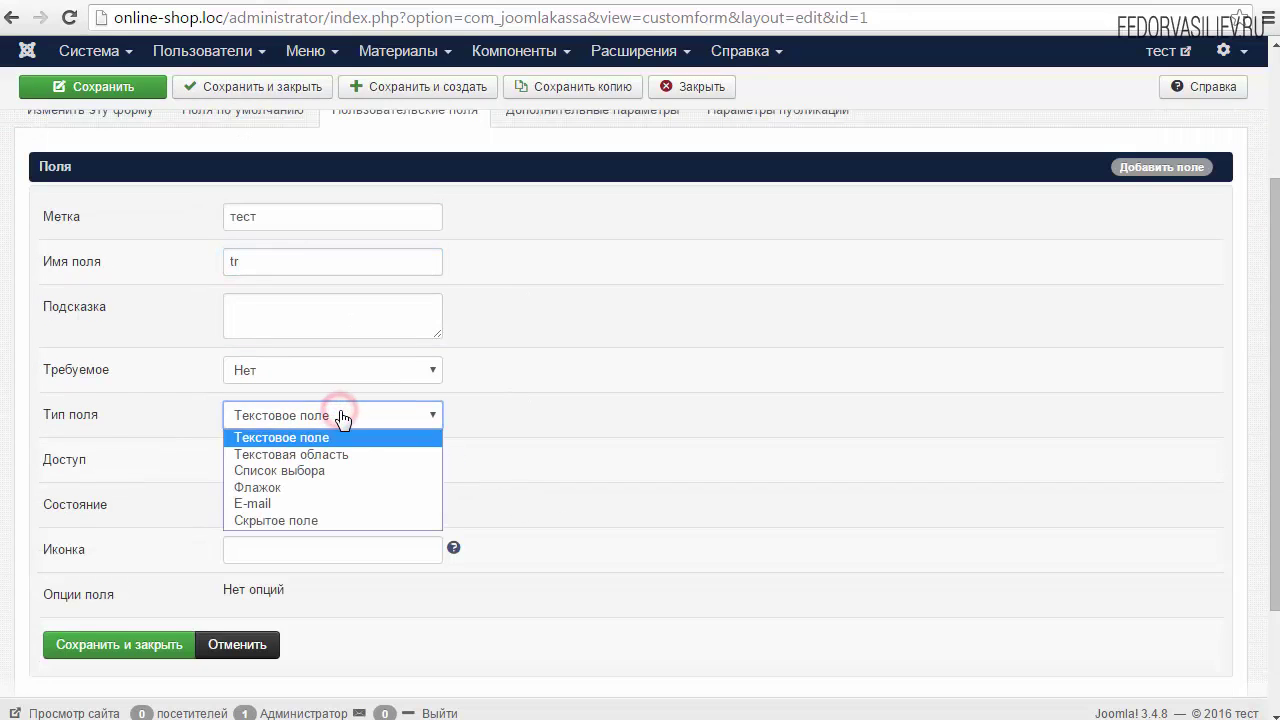
{"action": "left_click", "coordinate": [288, 437]}
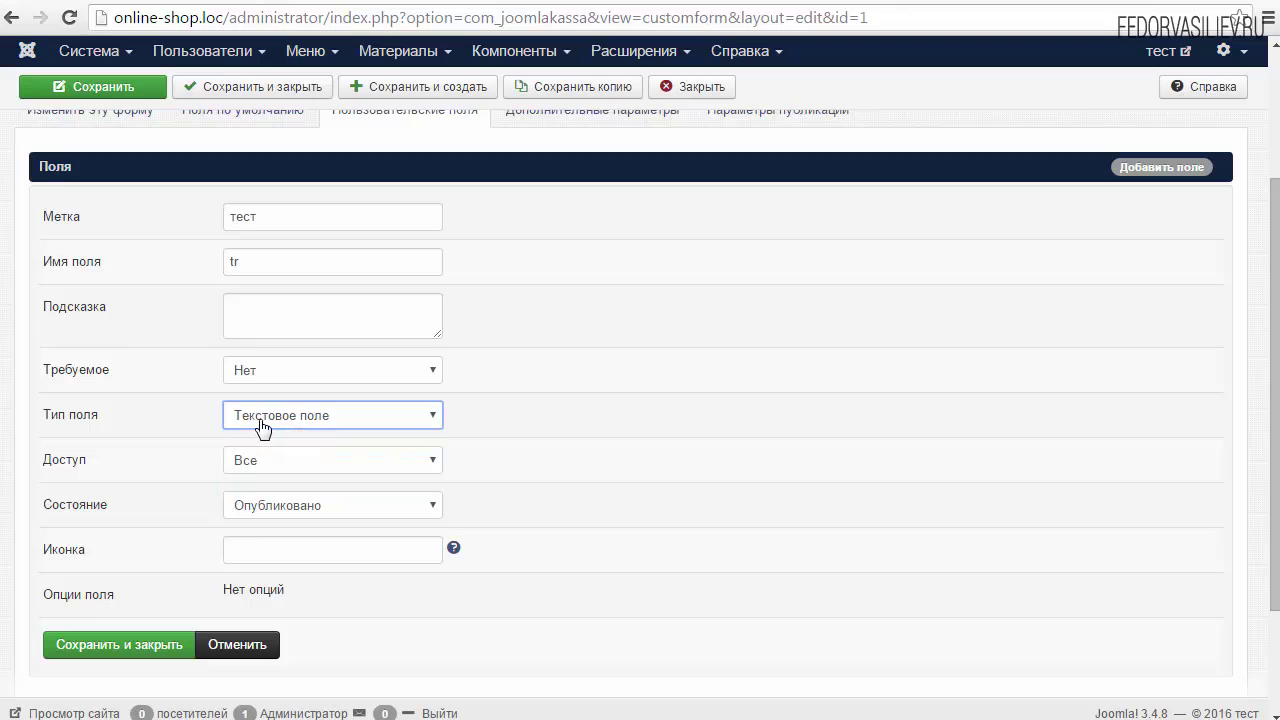
Step: Open the Bootstrap icon reference for the icon setting, show the page in its original language and browse the icon names
{"action": "left_click", "coordinate": [101, 554]}
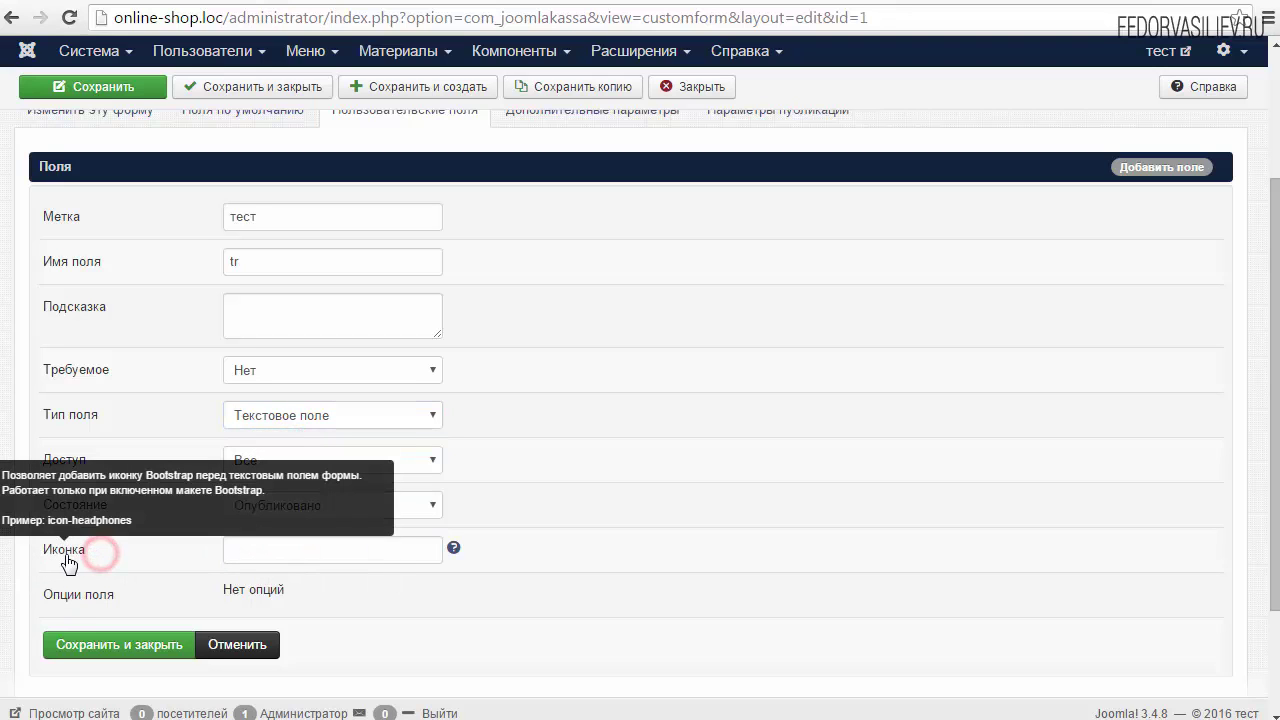
{"action": "left_click", "coordinate": [229, 551]}
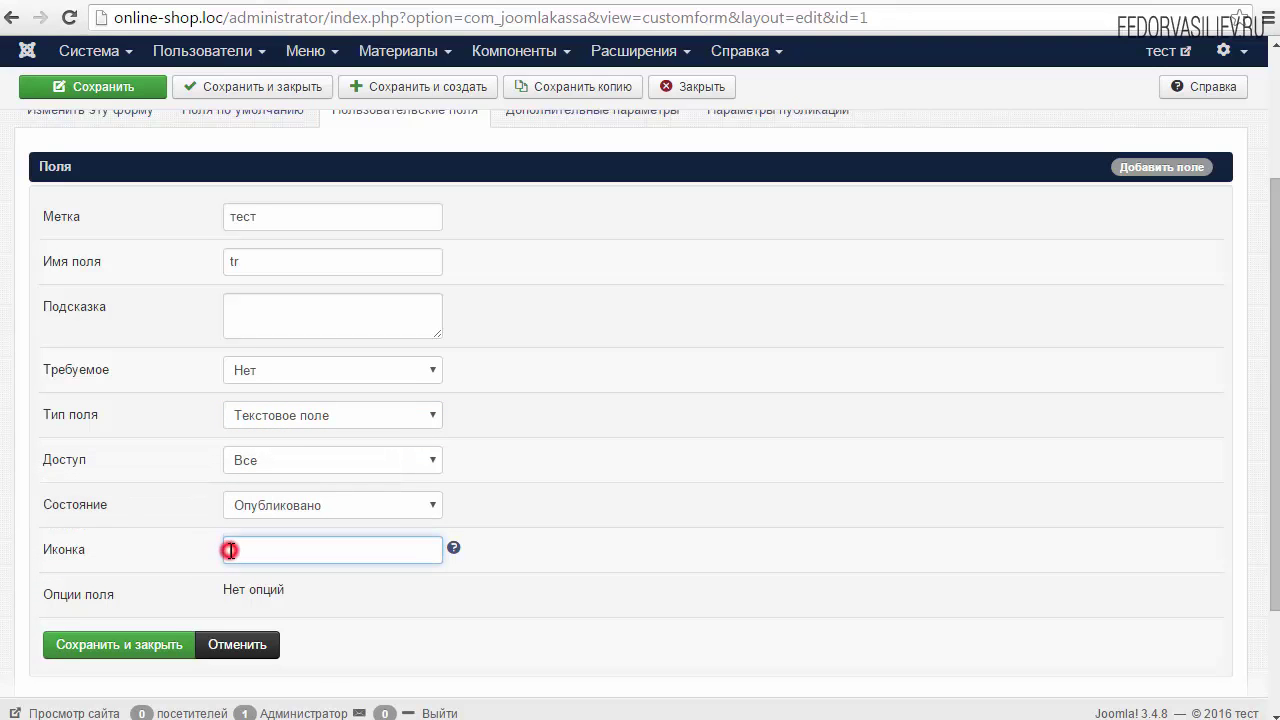
{"action": "left_click", "coordinate": [455, 551]}
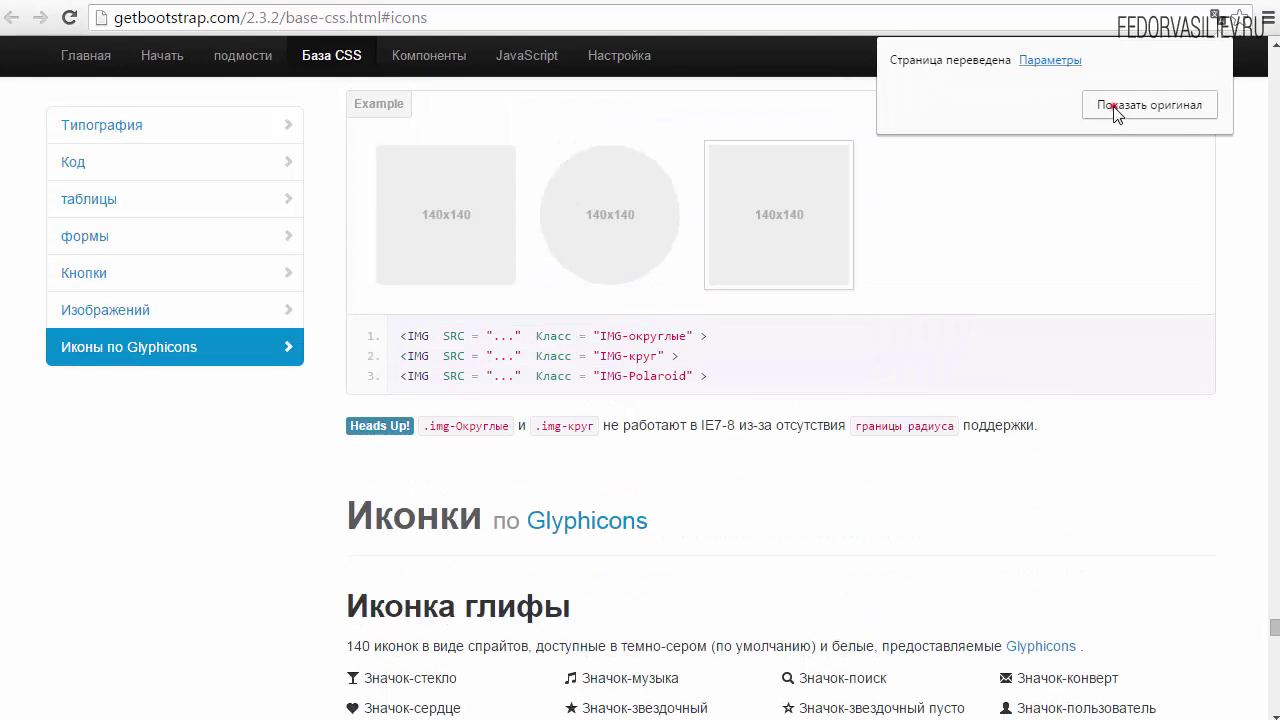
{"action": "left_click", "coordinate": [1115, 110]}
{"action": "scroll", "coordinate": [900, 380], "scroll_direction": "down", "scroll_amount": 5}
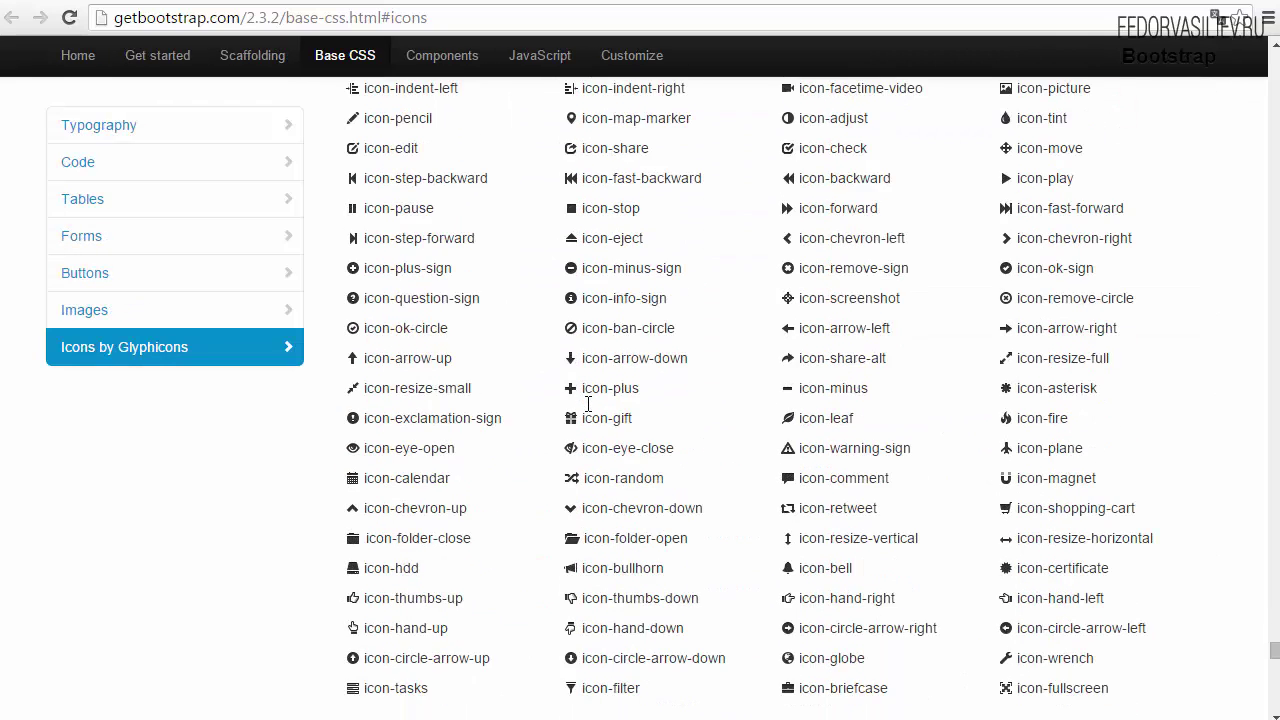
{"action": "scroll", "coordinate": [588, 405], "scroll_direction": "down", "scroll_amount": 2}
{"action": "scroll", "coordinate": [700, 398], "scroll_direction": "up", "scroll_amount": 2}
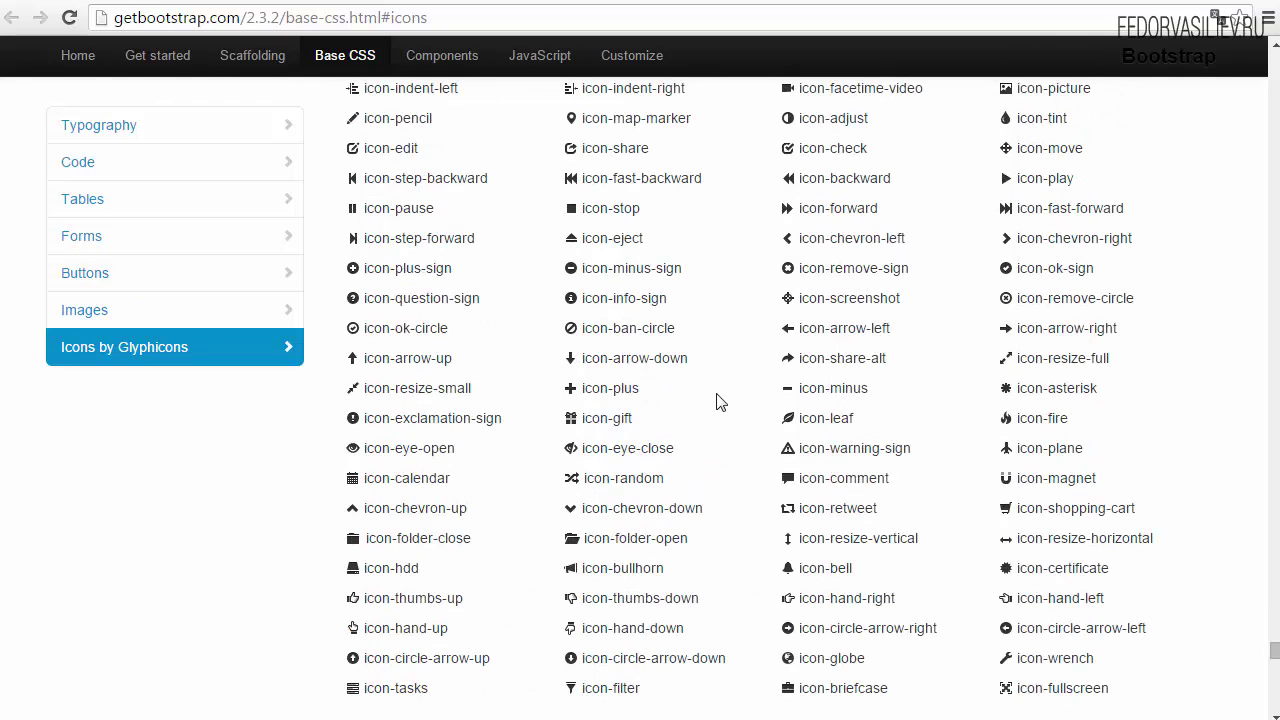
Step: Copy the icon name icon-bell from the Bootstrap reference and return to the custom field being edited
{"action": "double_click", "coordinate": [866, 570]}
{"action": "right_click", "coordinate": [805, 568]}
{"action": "left_click", "coordinate": [822, 584]}
{"action": "left_click", "coordinate": [866, 575]}
{"action": "key", "text": "alt+Tab"}
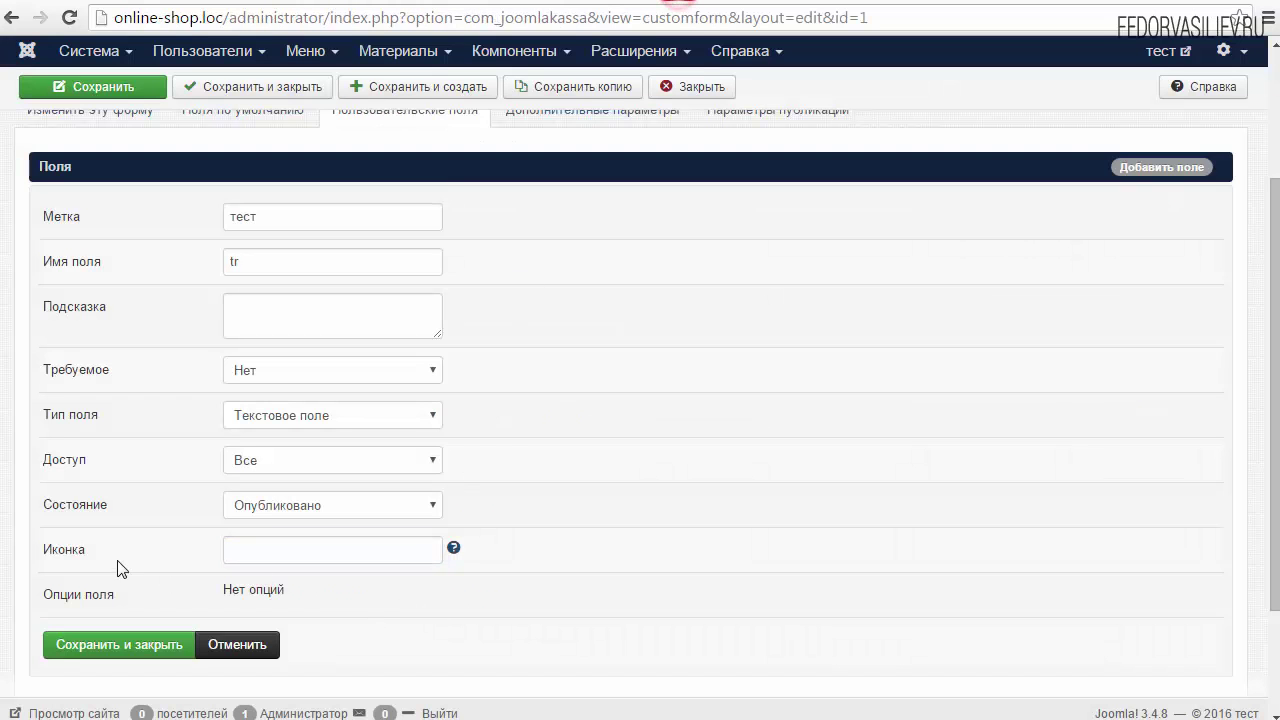
Step: Set the "тест" field's icon to icon-bell and save both the field and the order form
{"action": "right_click", "coordinate": [246, 543]}
{"action": "left_click", "coordinate": [305, 663]}
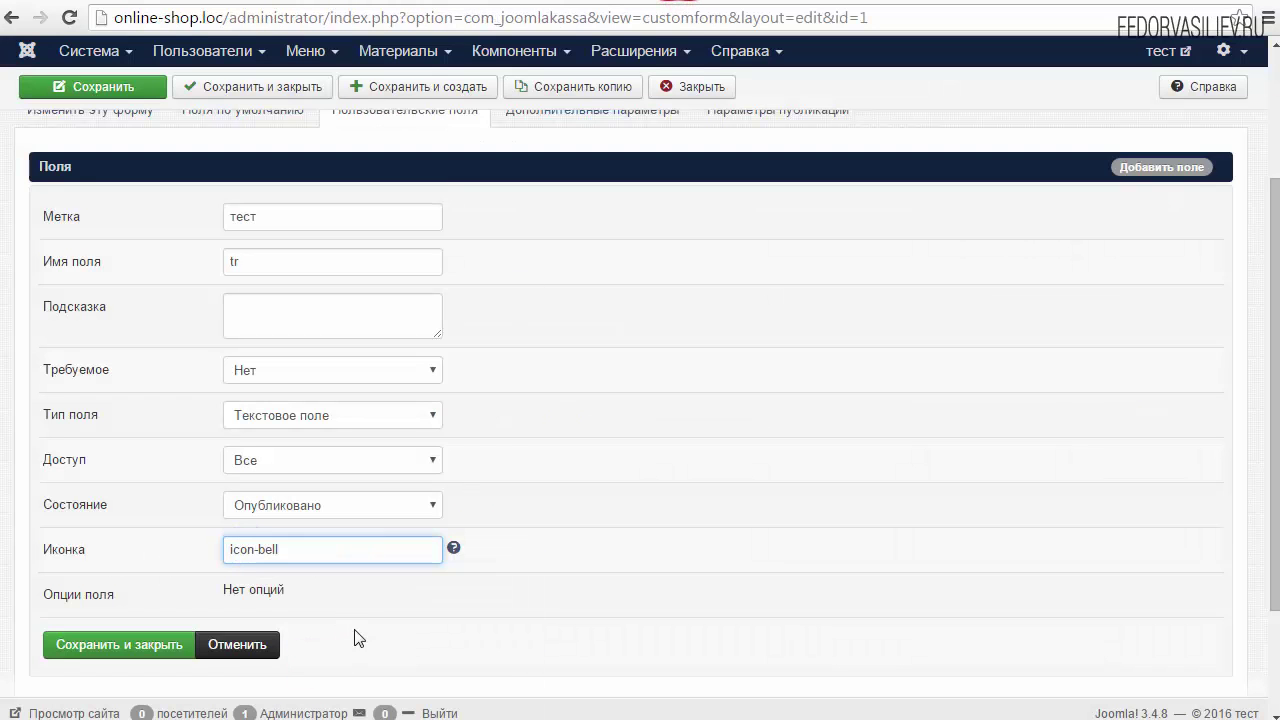
{"action": "left_click", "coordinate": [168, 650]}
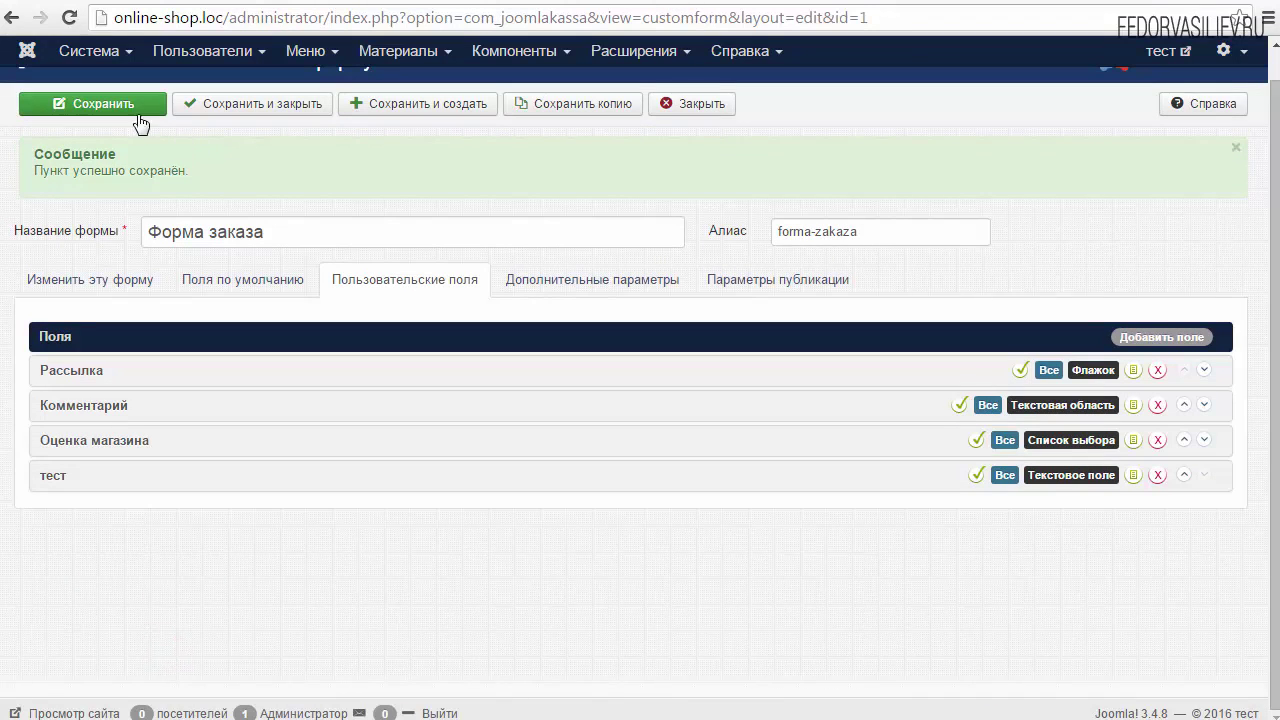
{"action": "left_click", "coordinate": [140, 120]}
Step: Reload the store's checkout page and check the "тест" field with its icon below the store rating
{"action": "key", "text": "ctrl+Tab"}
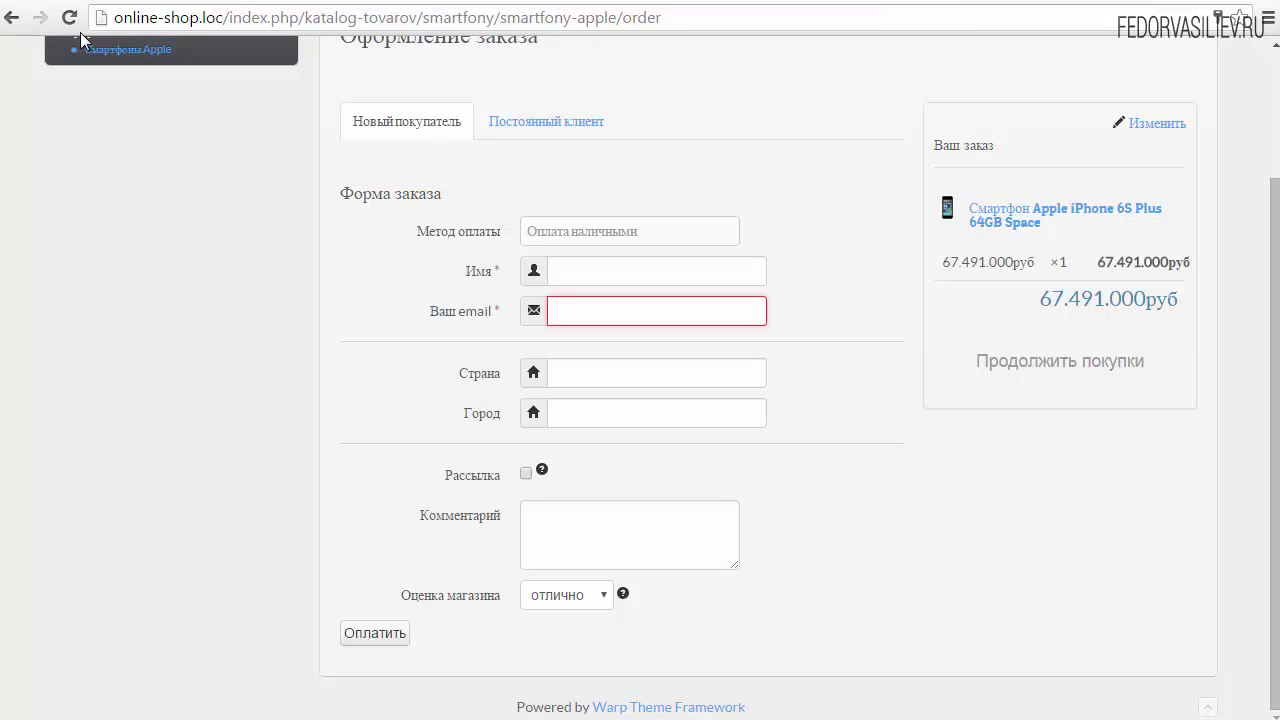
{"action": "left_click", "coordinate": [72, 24]}
{"action": "scroll", "coordinate": [63, 394], "scroll_direction": "down", "scroll_amount": 2}
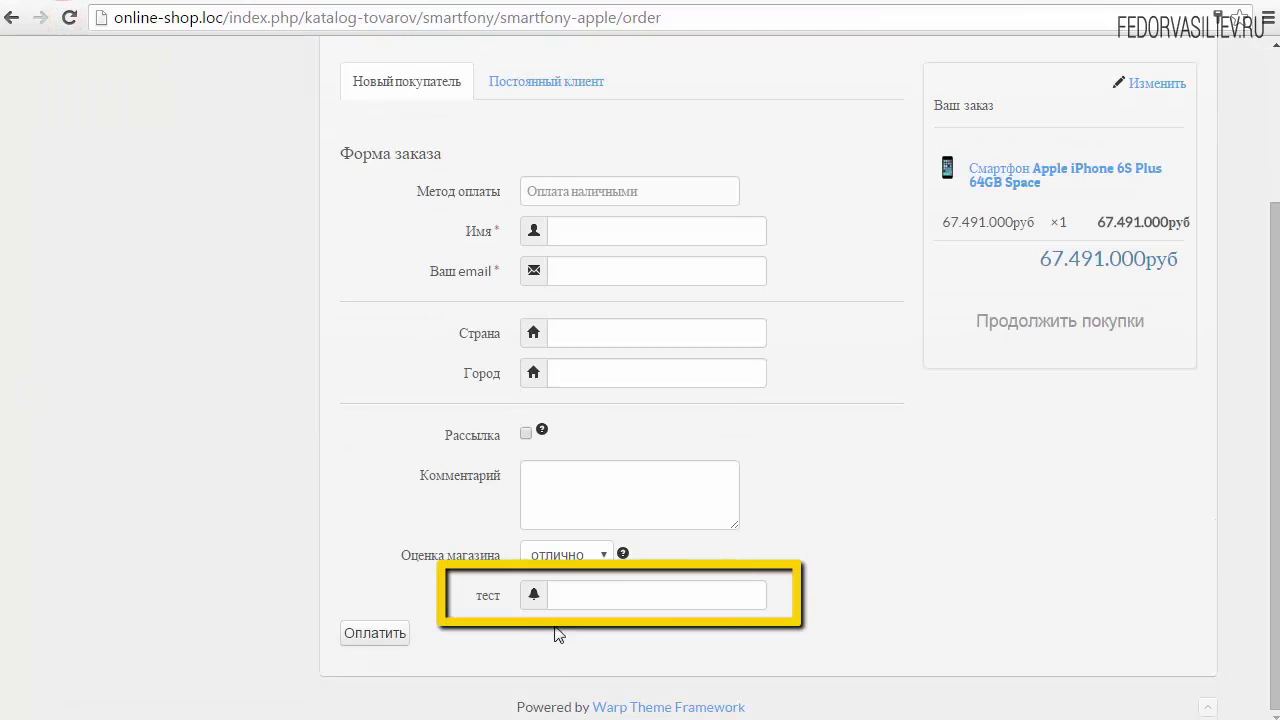
{"action": "left_click", "coordinate": [593, 596]}
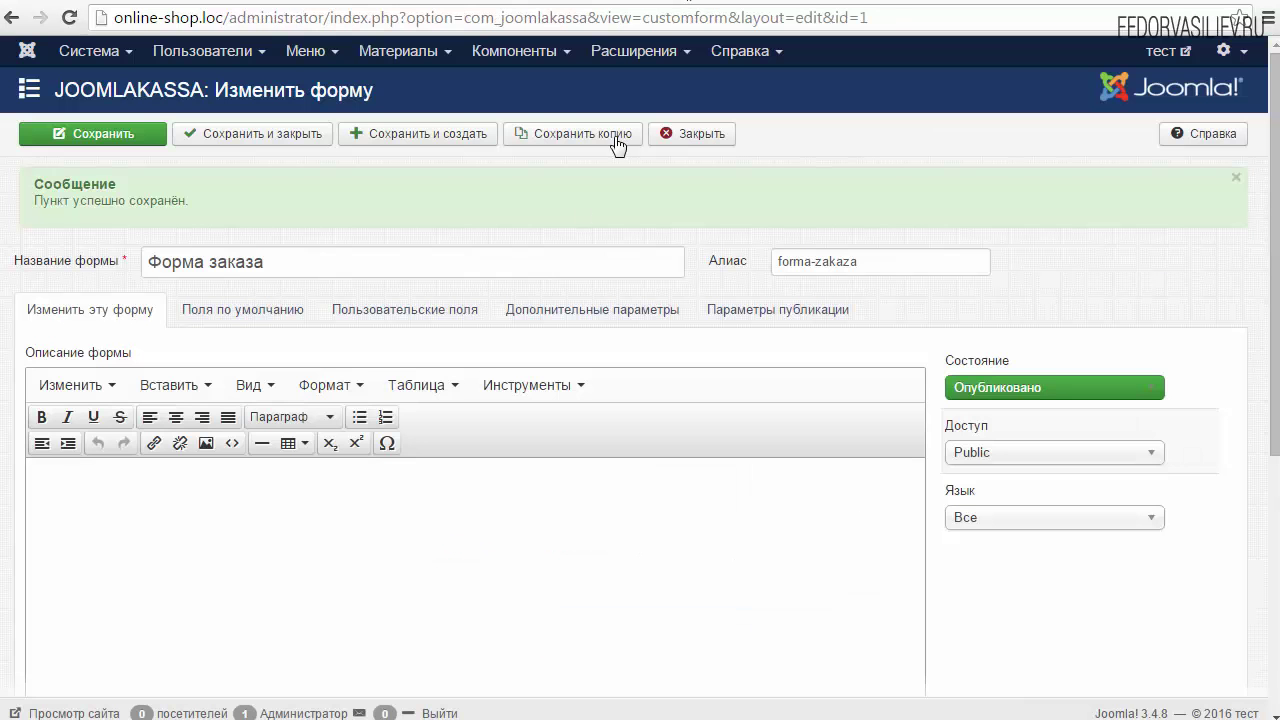
Step: Review the default fields, custom fields and additional parameters of the order form "Форма заказа"
{"action": "left_click", "coordinate": [268, 310]}
{"action": "mouse_move", "coordinate": [40, 370]}
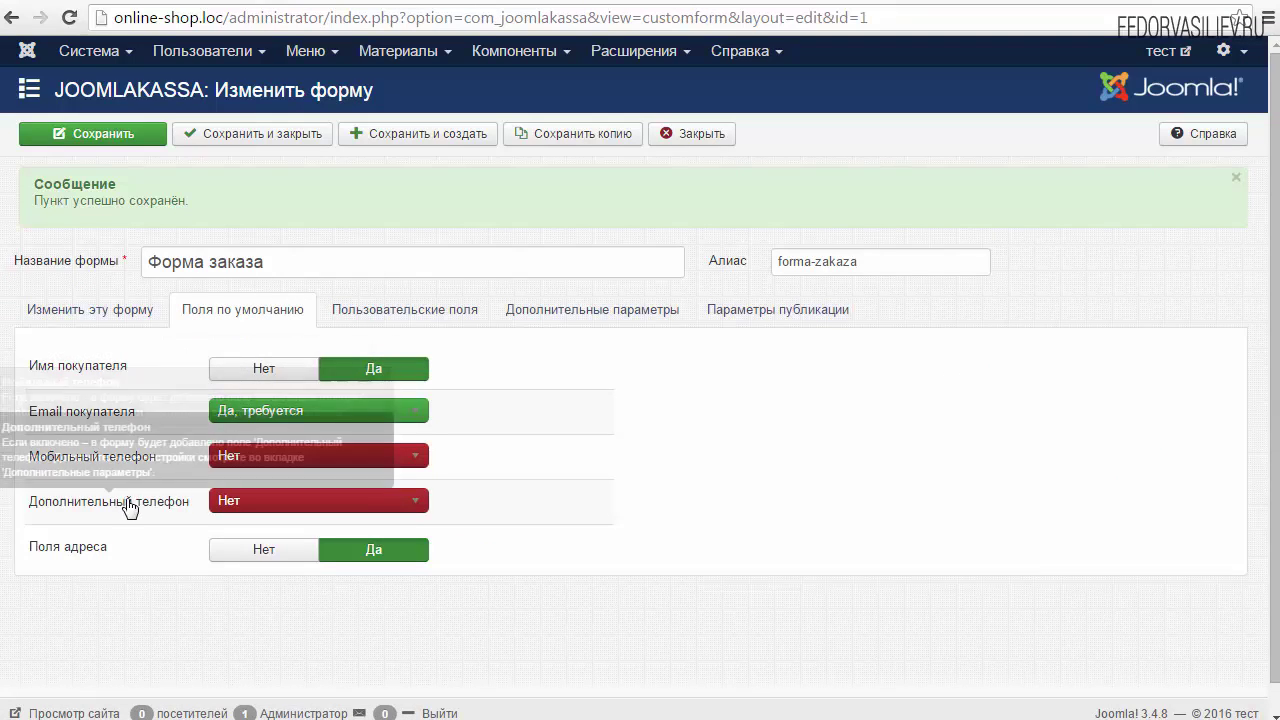
{"action": "left_click", "coordinate": [391, 318]}
{"action": "left_click", "coordinate": [540, 322]}
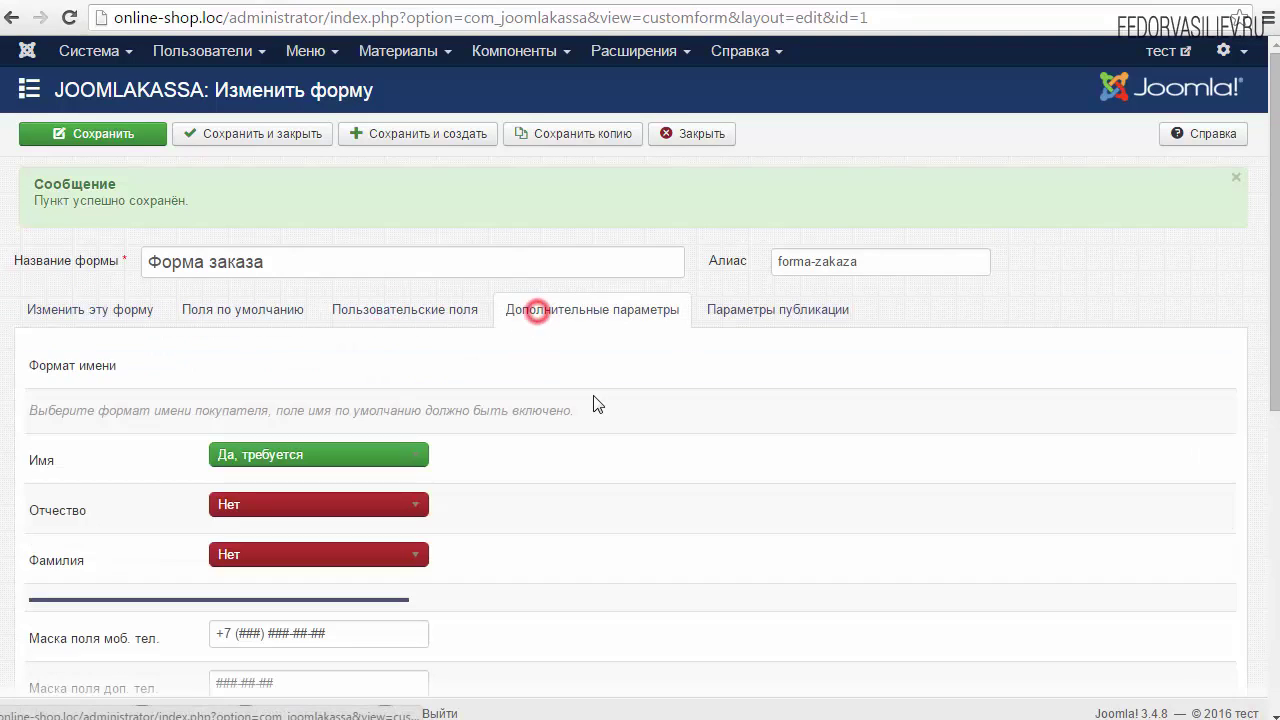
{"action": "scroll", "coordinate": [597, 400], "scroll_direction": "down", "scroll_amount": 6}
{"action": "scroll", "coordinate": [595, 398], "scroll_direction": "up", "scroll_amount": 8}
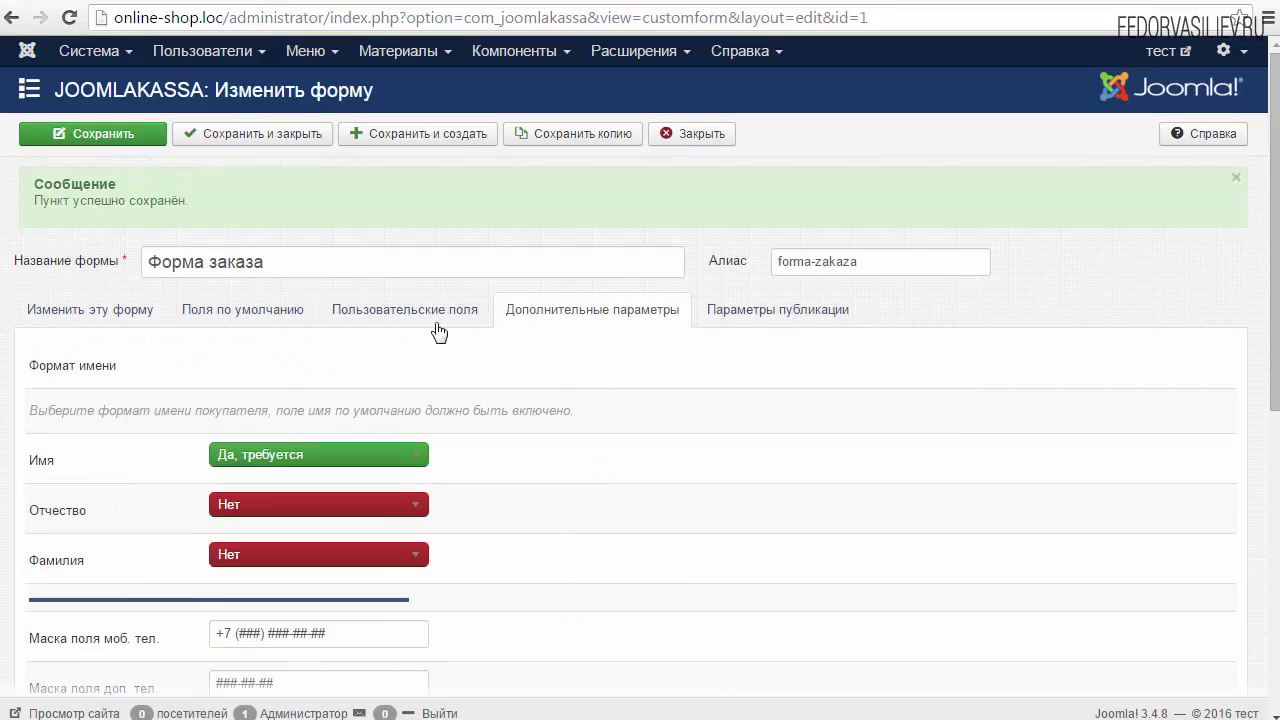
{"action": "left_click", "coordinate": [428, 312]}
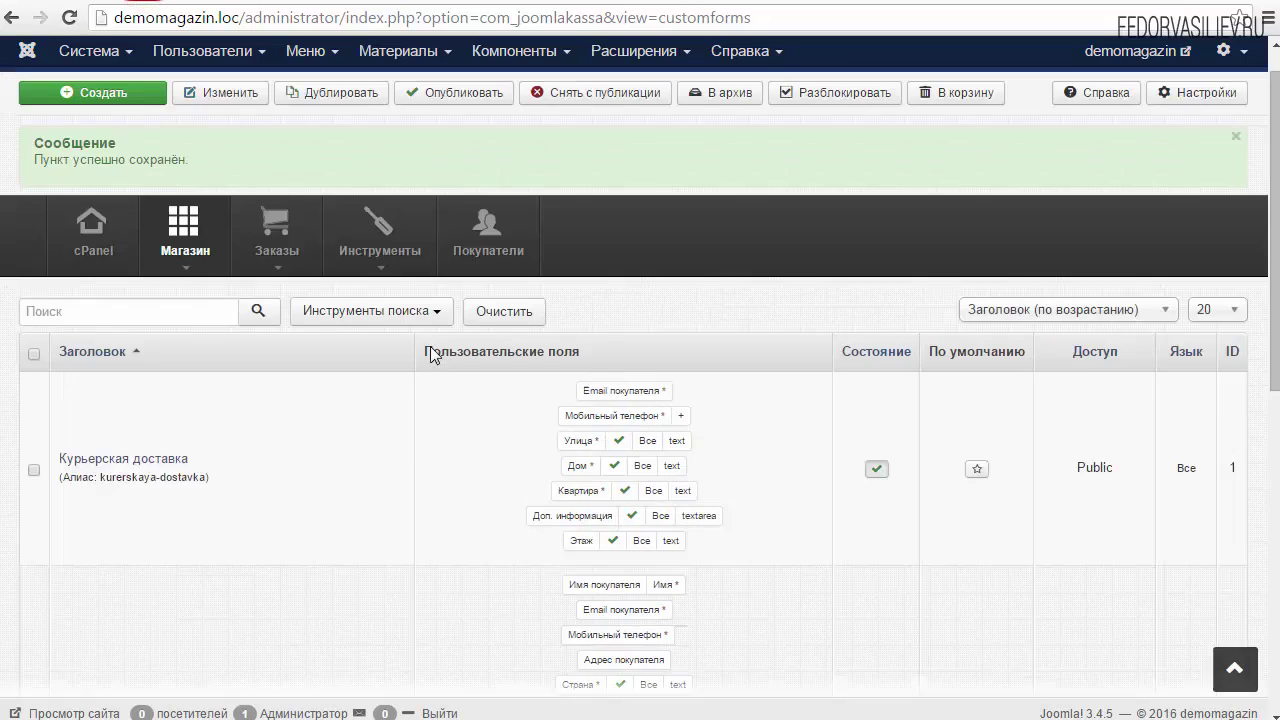
Step: Examine the fields of each form in the demomagazin form list, from "Курьерская доставка" down to "Форма заказа"
{"action": "scroll", "coordinate": [457, 491], "scroll_direction": "down", "scroll_amount": 3}
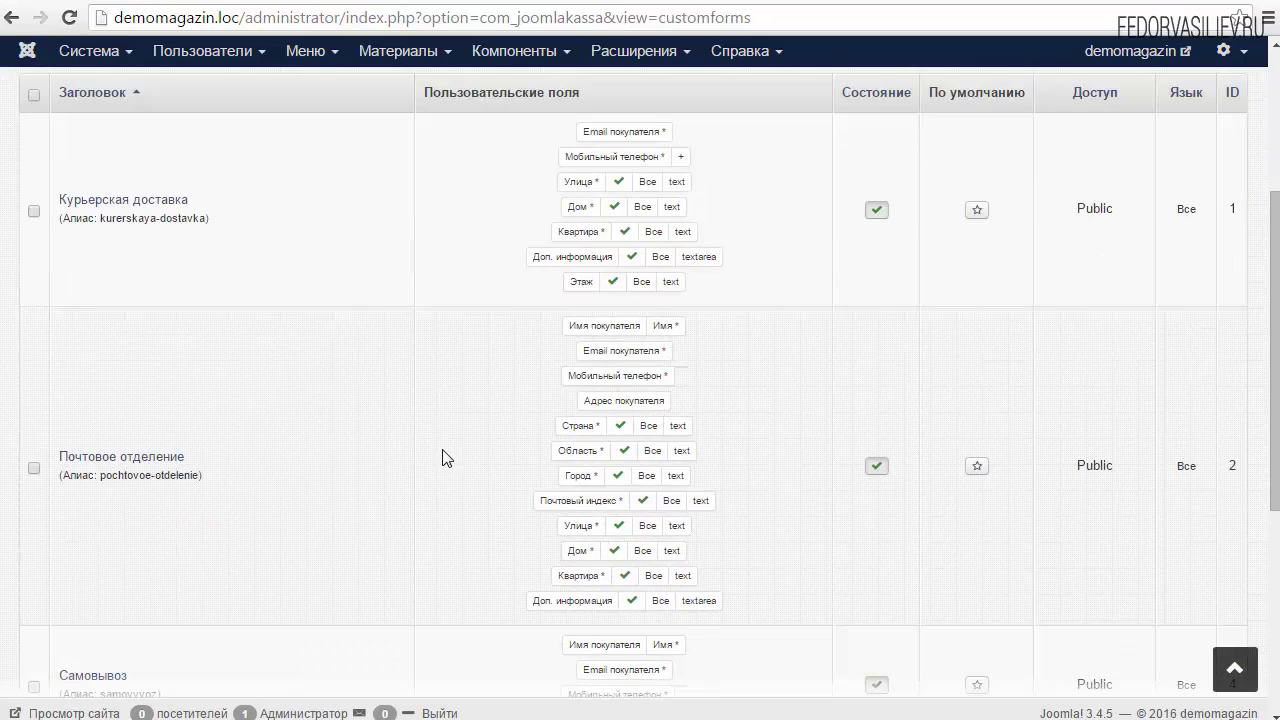
{"action": "scroll", "coordinate": [446, 458], "scroll_direction": "up", "scroll_amount": 1}
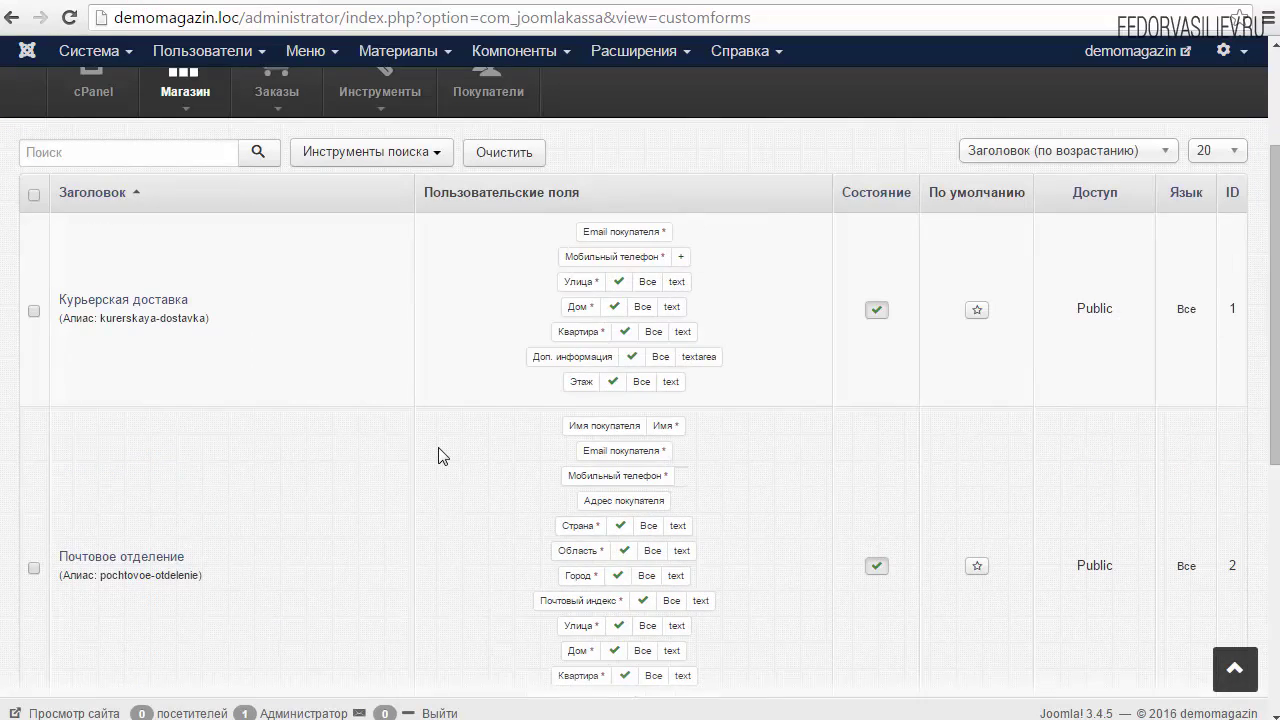
{"action": "scroll", "coordinate": [442, 456], "scroll_direction": "down", "scroll_amount": 3}
{"action": "scroll", "coordinate": [442, 455], "scroll_direction": "down", "scroll_amount": 2}
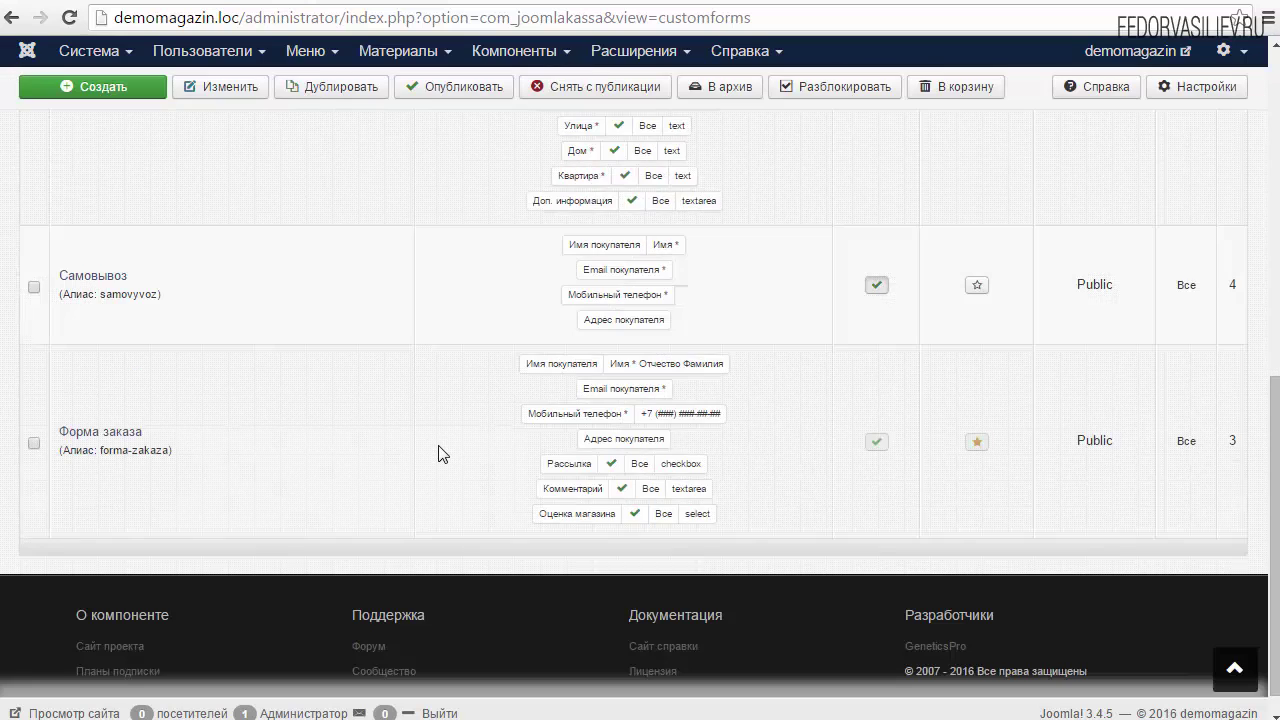